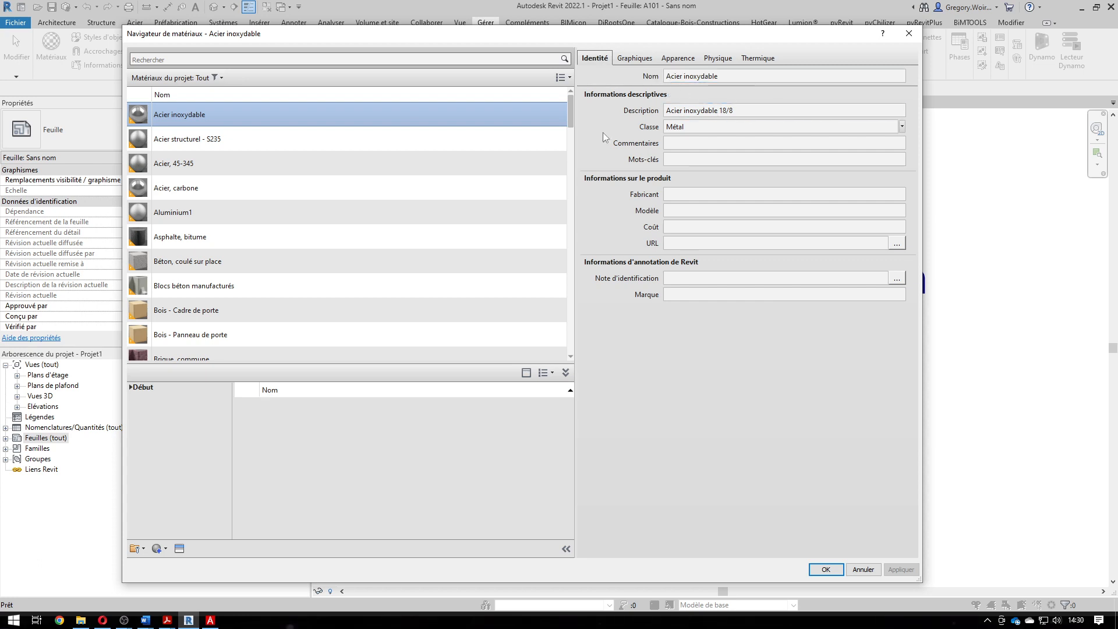
# - Examine the identity fields of Acier inoxydable, including the available classes, product information and annotation fields, as well as its graphics settings
pyautogui.click(901, 126)
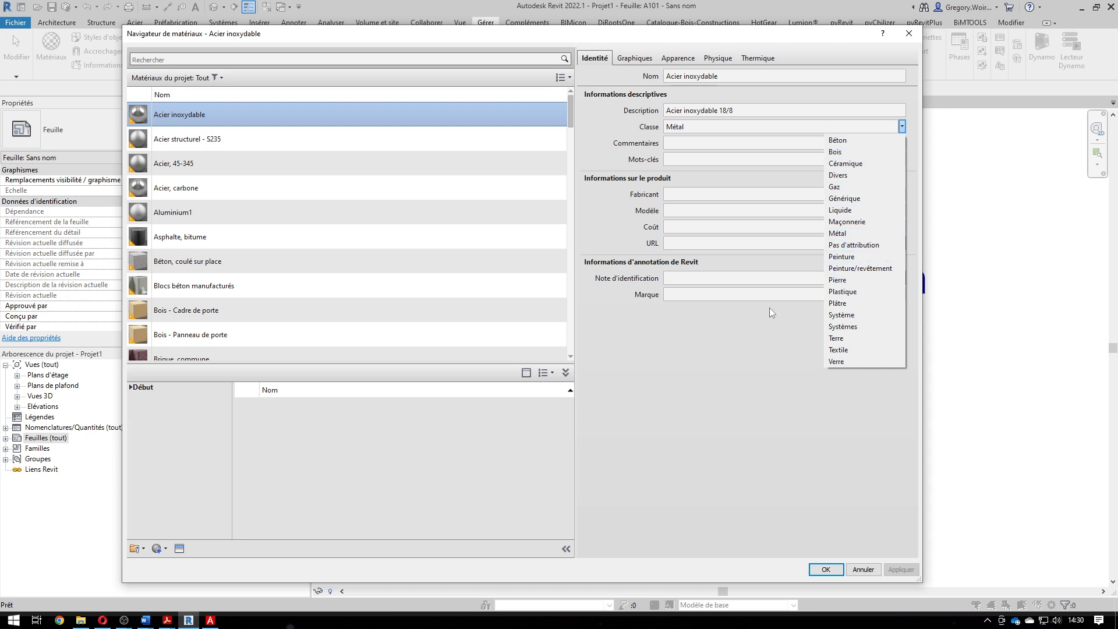
pyautogui.click(719, 349)
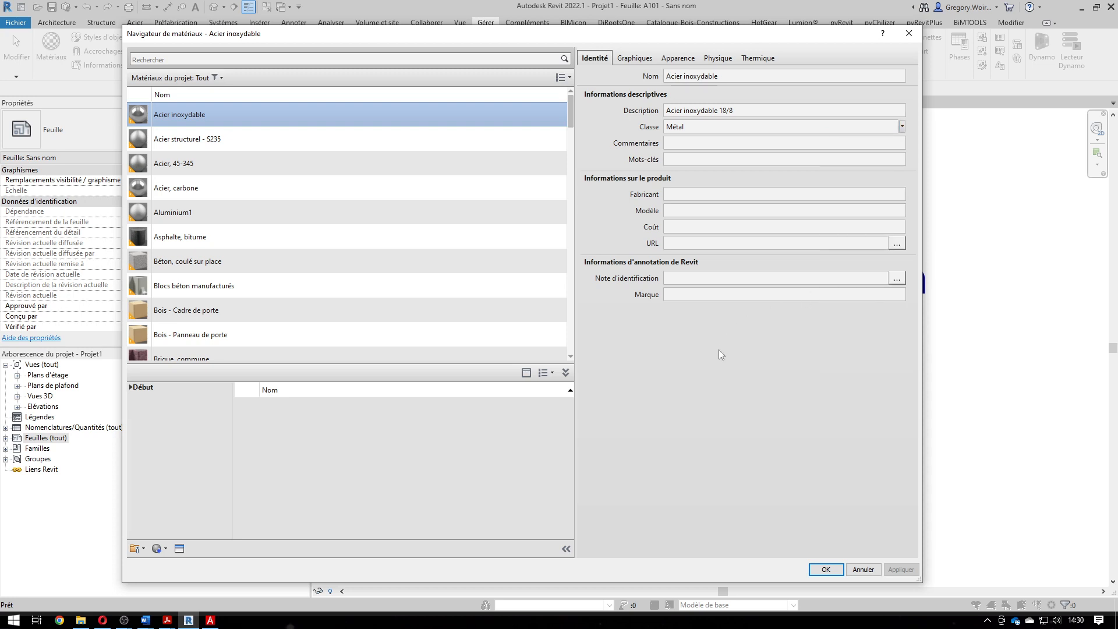
pyautogui.click(684, 143)
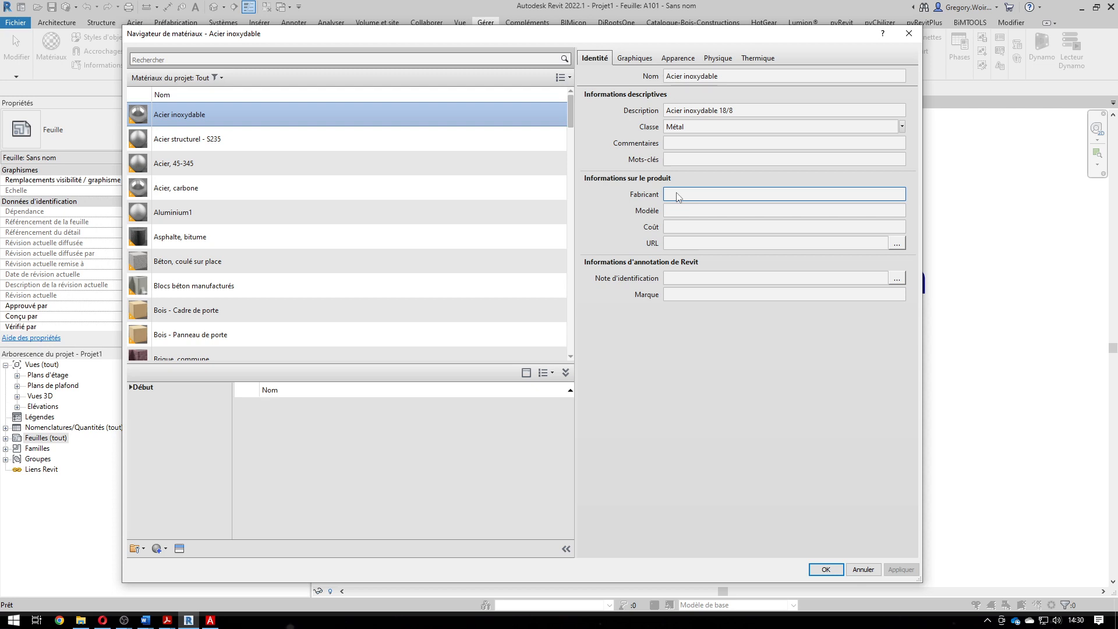
pyautogui.click(673, 211)
pyautogui.click(669, 227)
pyautogui.click(684, 245)
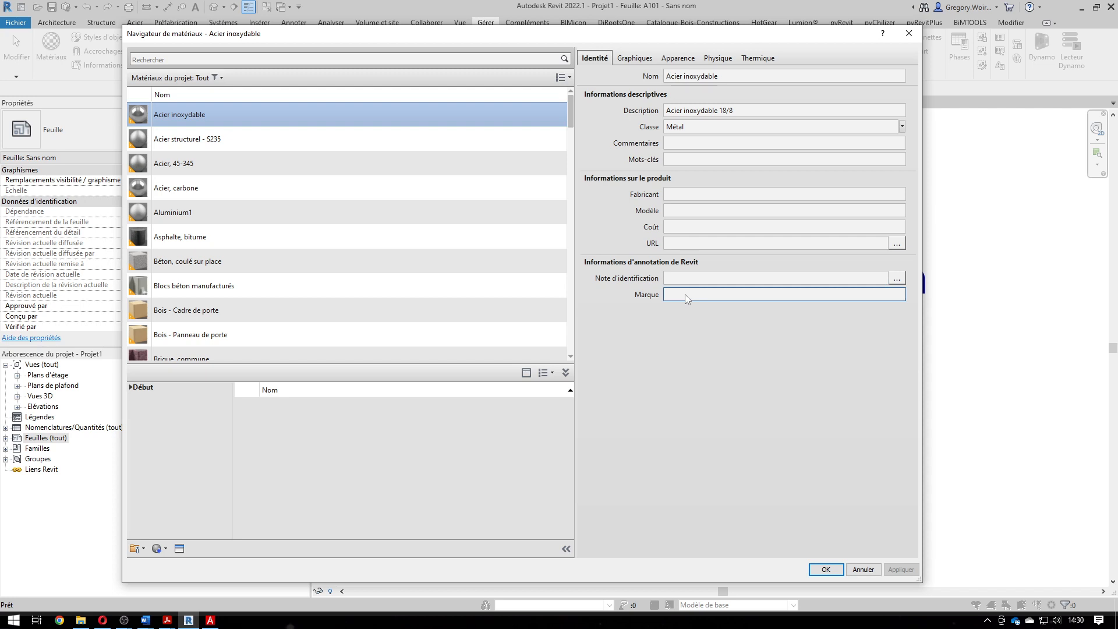
pyautogui.click(632, 60)
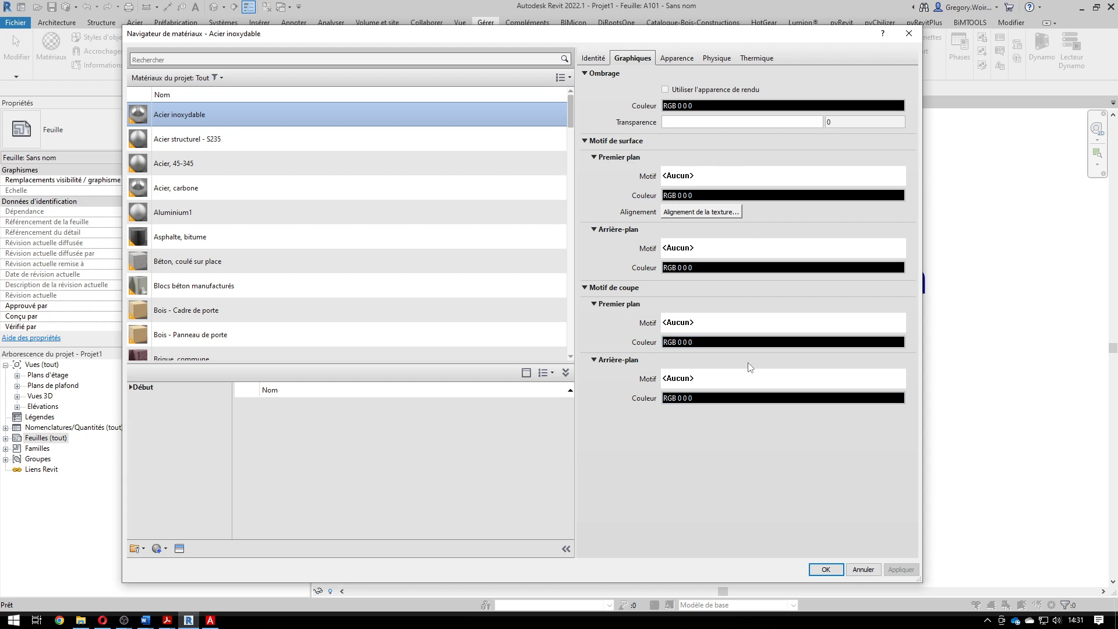
# - Examine the appearance properties of Acier inoxydable, including its information fields and the available metal types and finishes
pyautogui.click(676, 60)
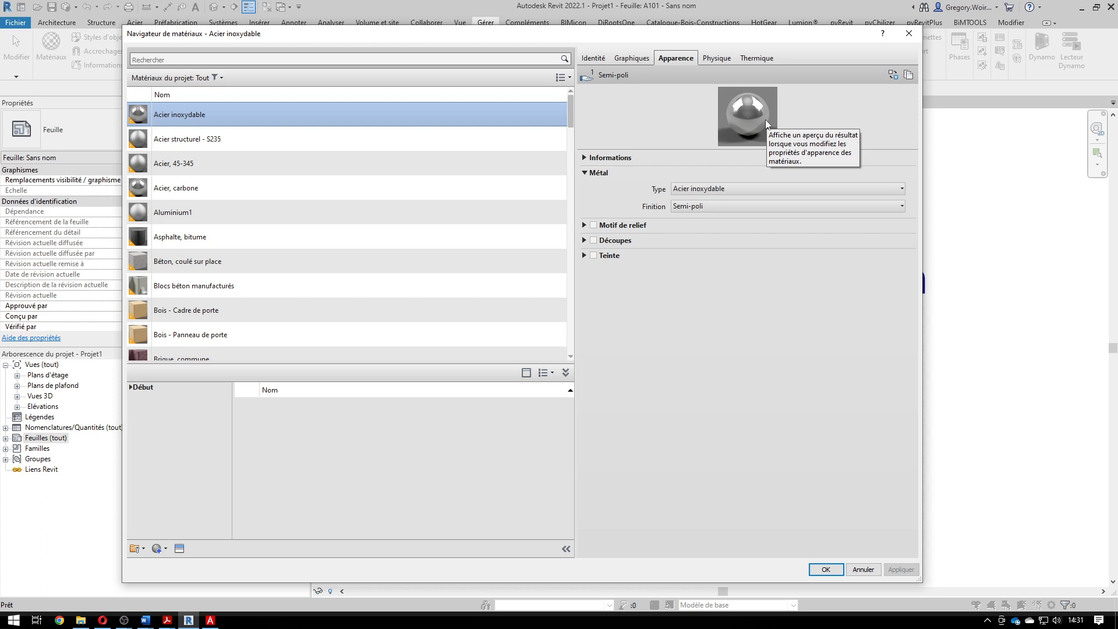
pyautogui.click(584, 158)
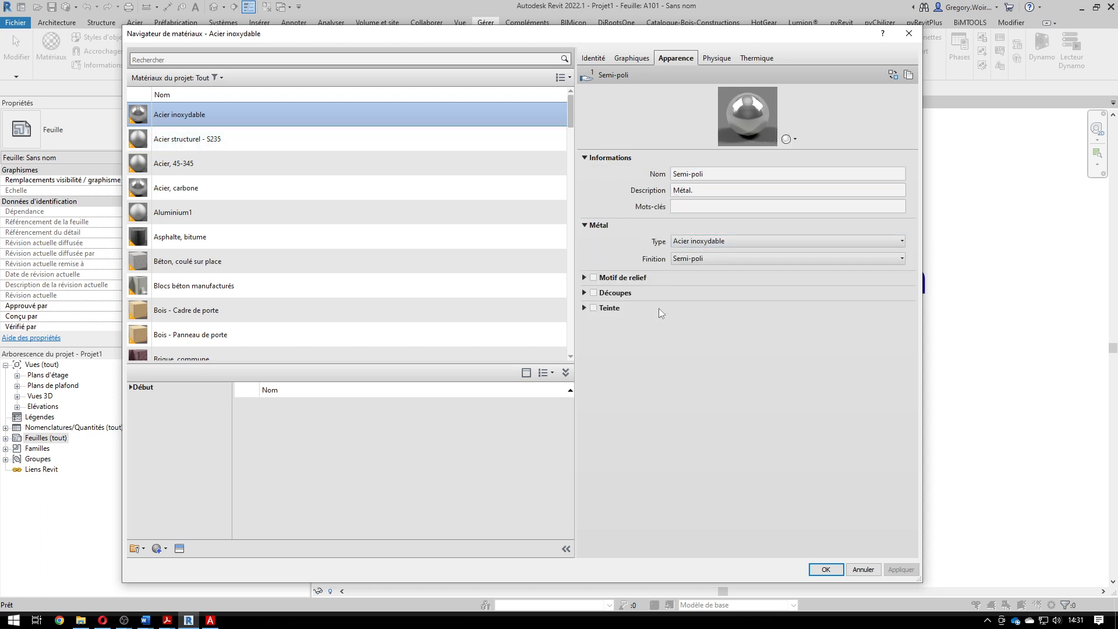
pyautogui.click(711, 177)
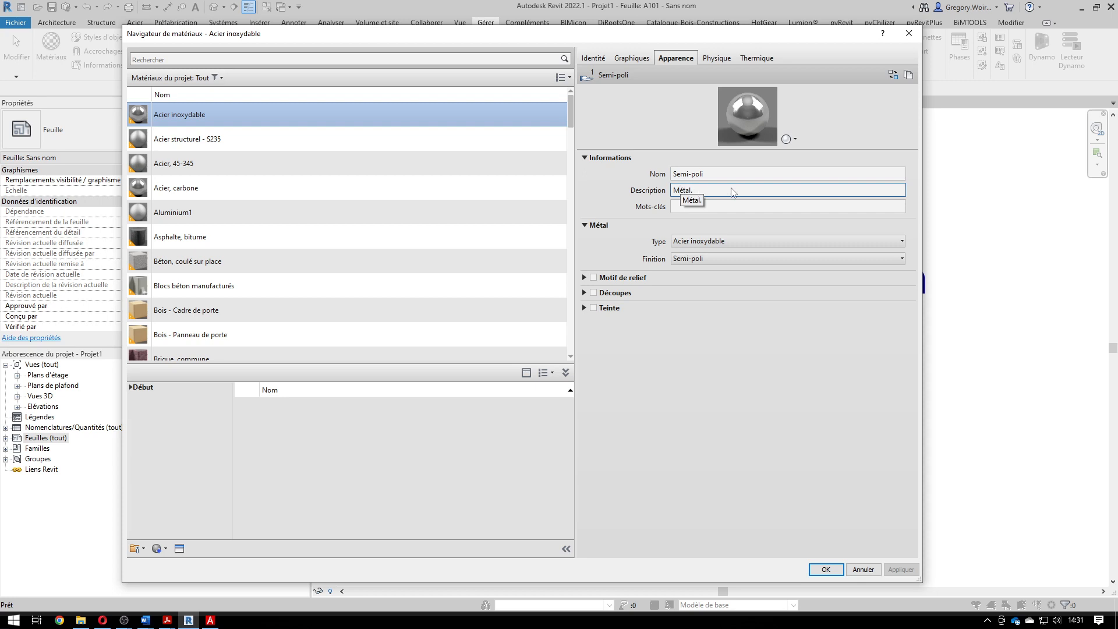
pyautogui.click(703, 179)
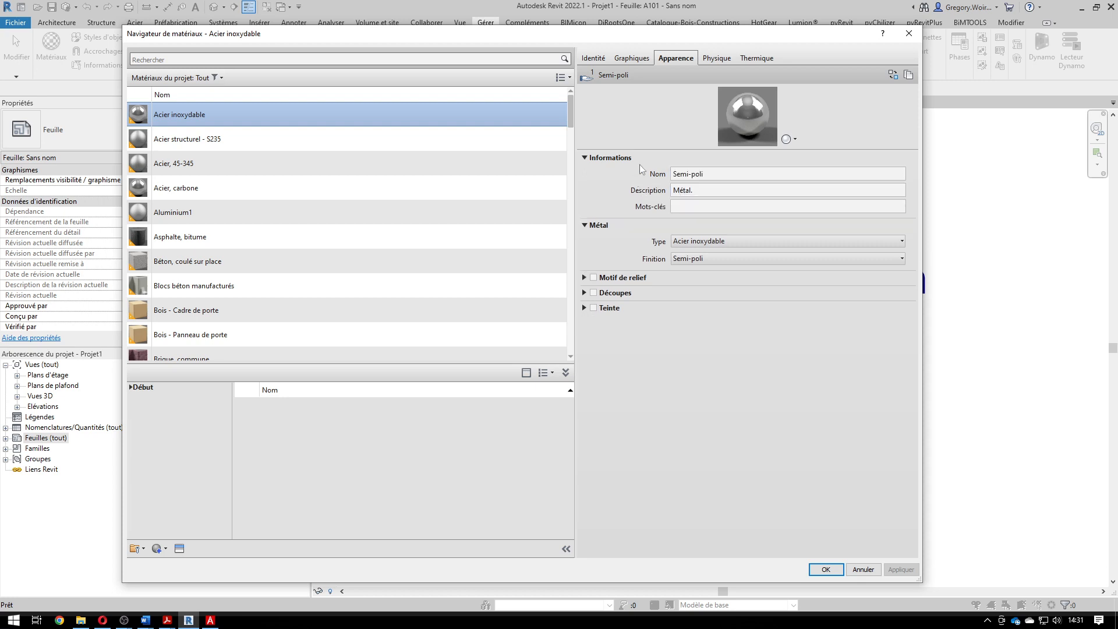
pyautogui.click(698, 207)
pyautogui.click(710, 243)
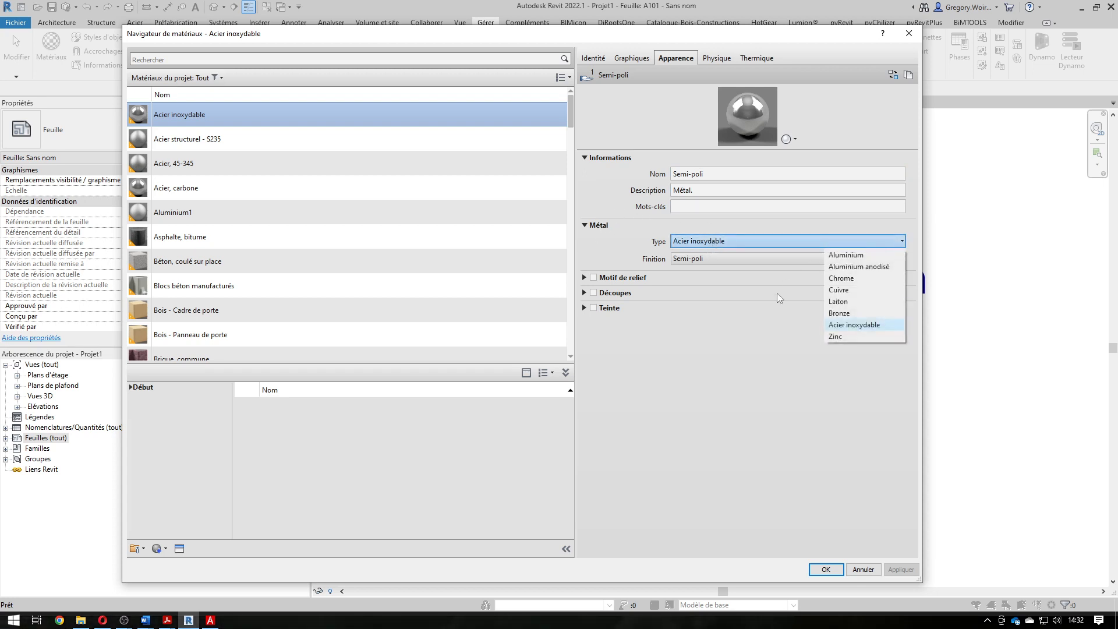
pyautogui.click(763, 368)
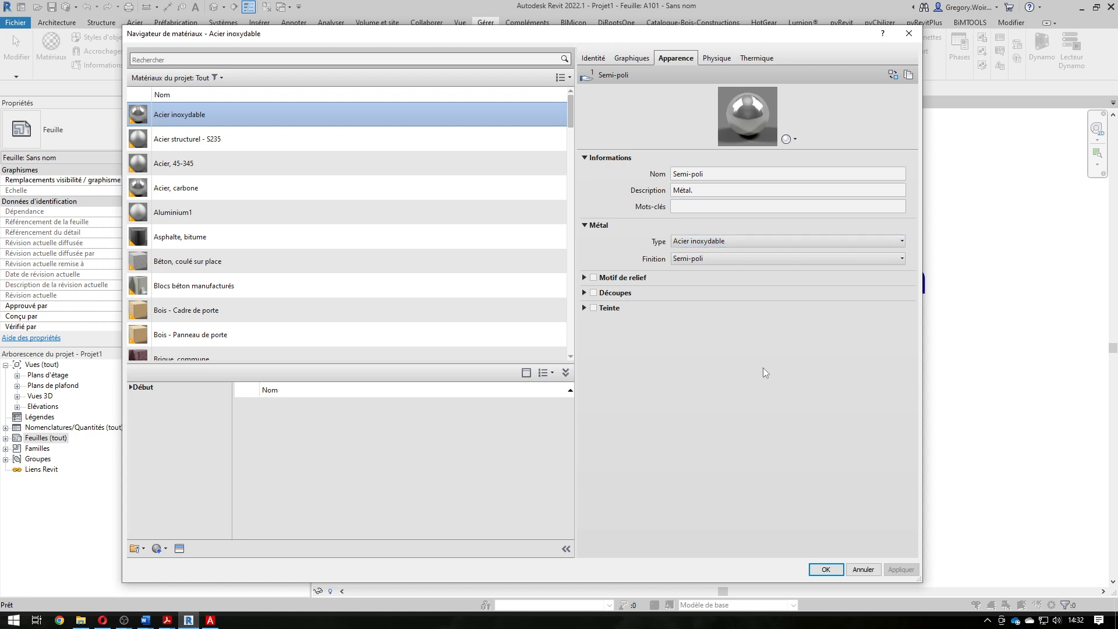
pyautogui.click(707, 258)
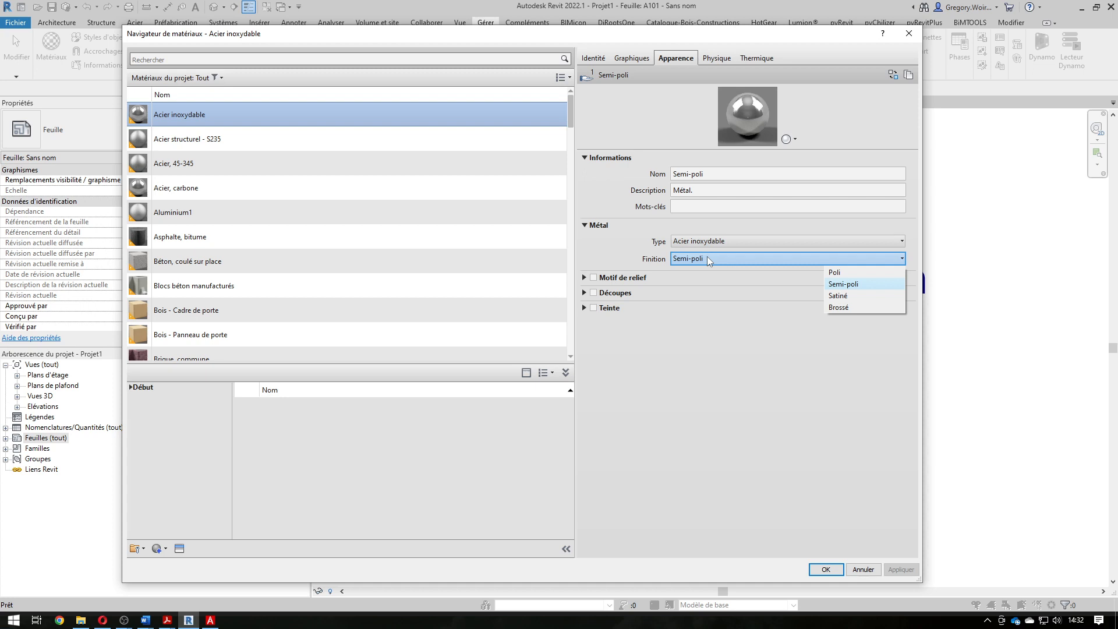
pyautogui.click(700, 318)
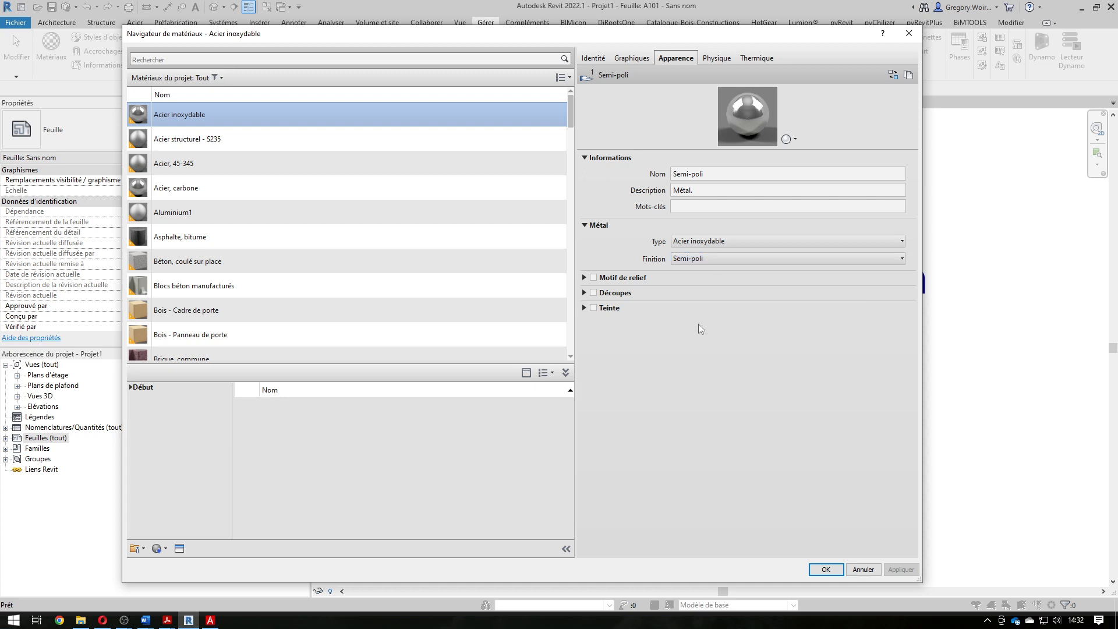
# - Enable the relief pattern (Motif de relief) in the material's appearance and set its type to Plaque en damiers
pyautogui.click(584, 279)
pyautogui.click(594, 278)
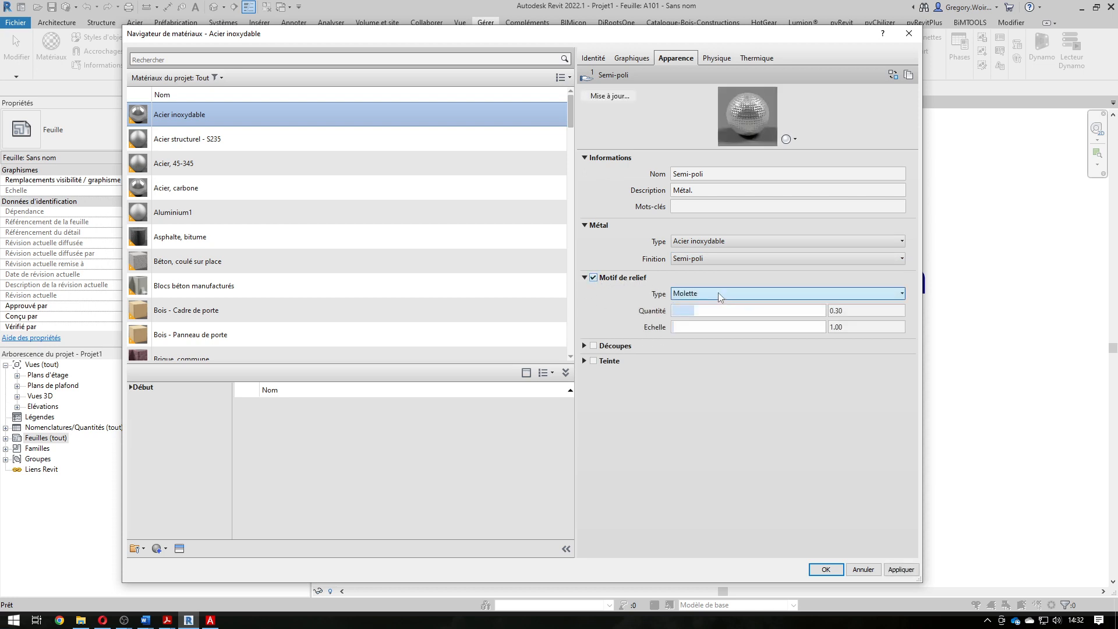
pyautogui.click(750, 294)
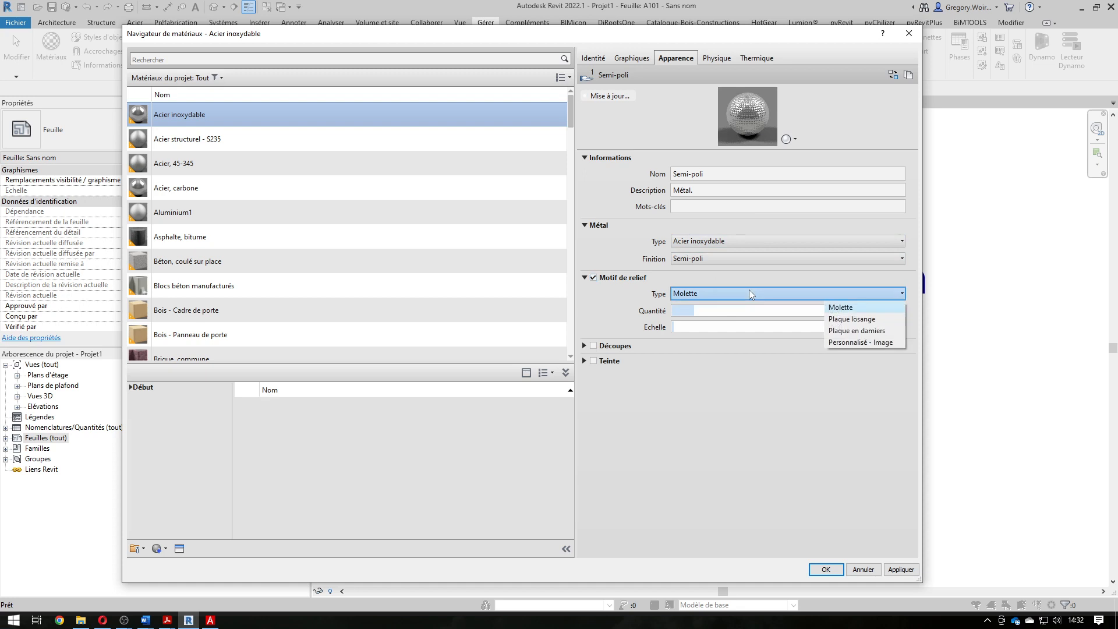
pyautogui.click(851, 319)
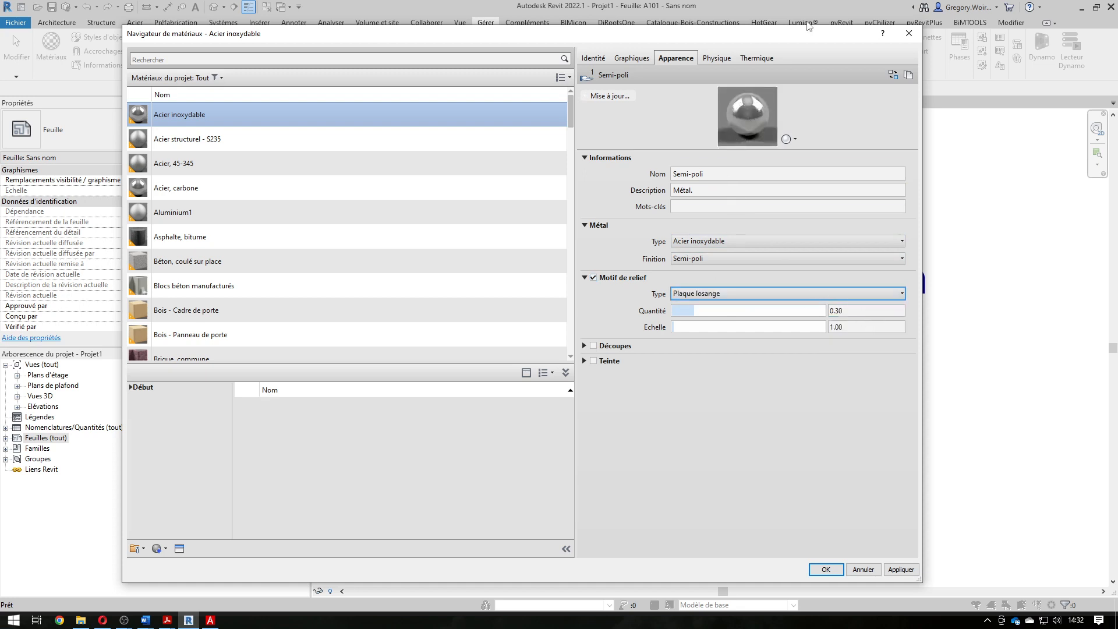
pyautogui.click(843, 295)
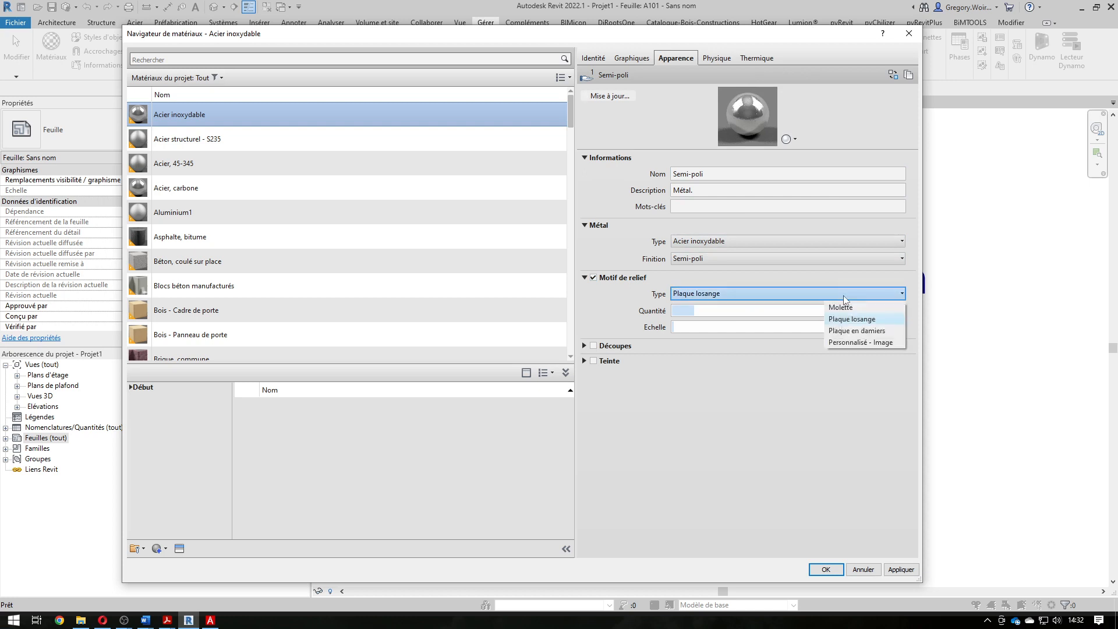
pyautogui.click(850, 331)
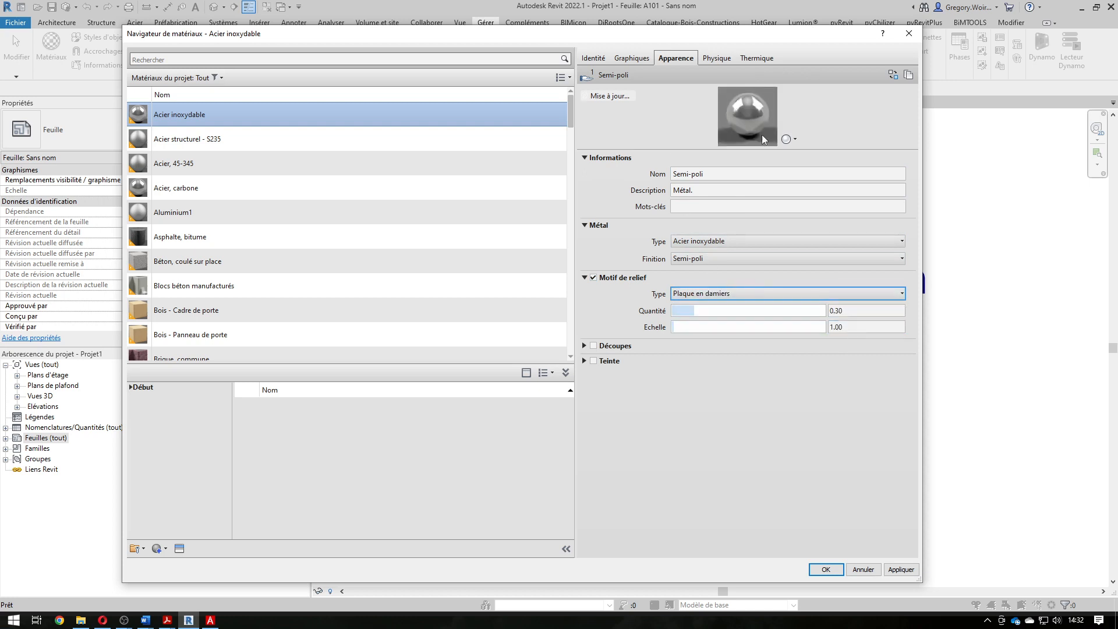
pyautogui.click(730, 292)
pyautogui.click(838, 342)
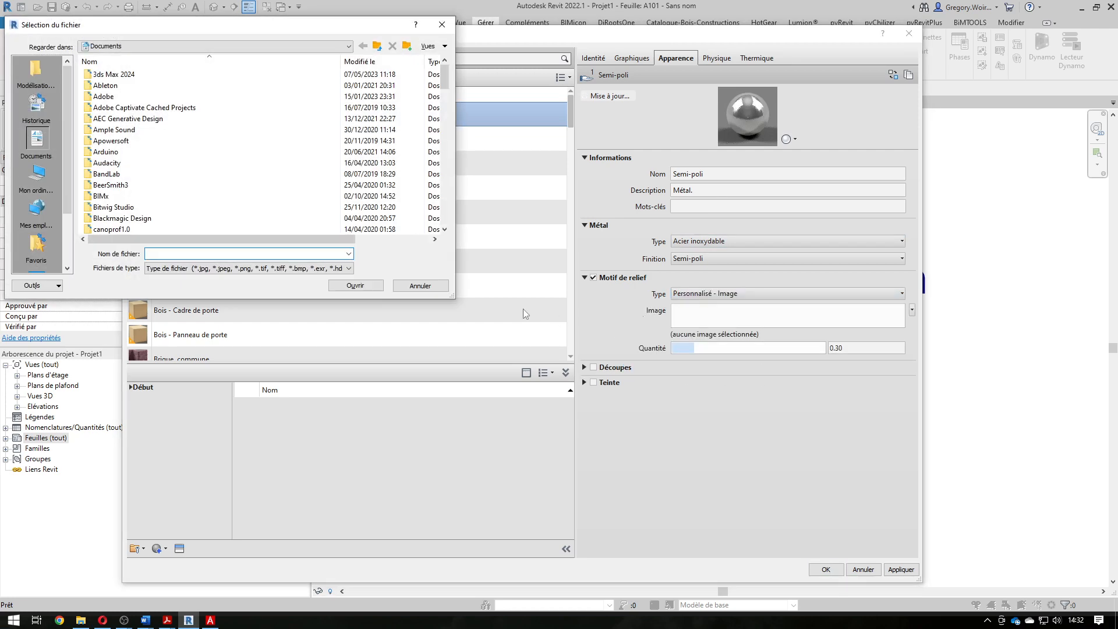
pyautogui.click(422, 284)
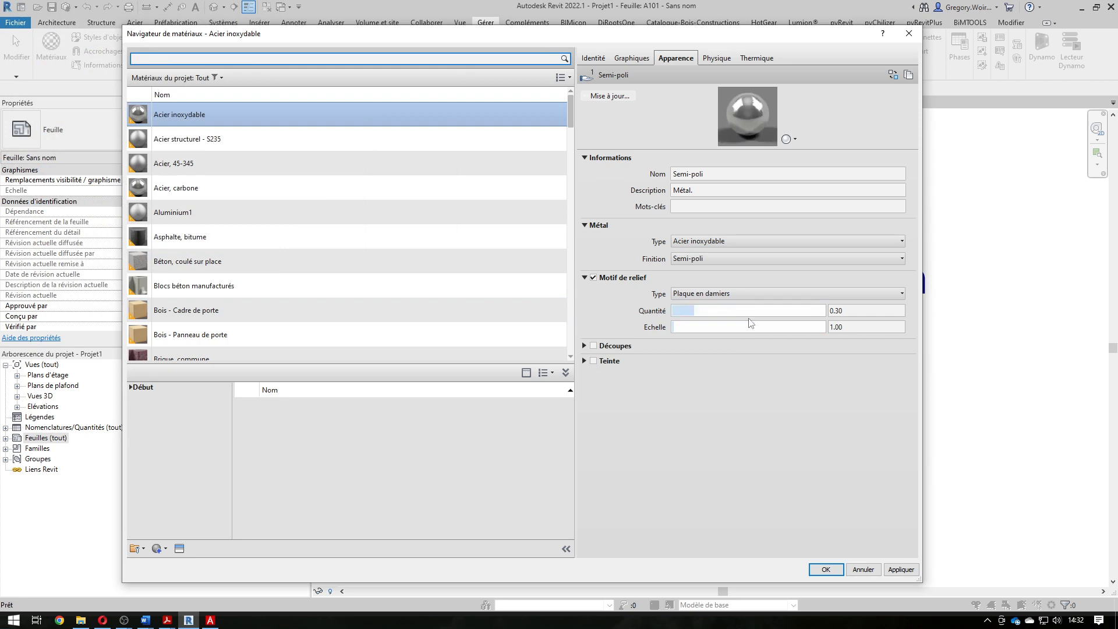
# - Enable the cutouts (Découpes) in the material's appearance and set the diameter of the offset circles to 0.75
pyautogui.click(584, 346)
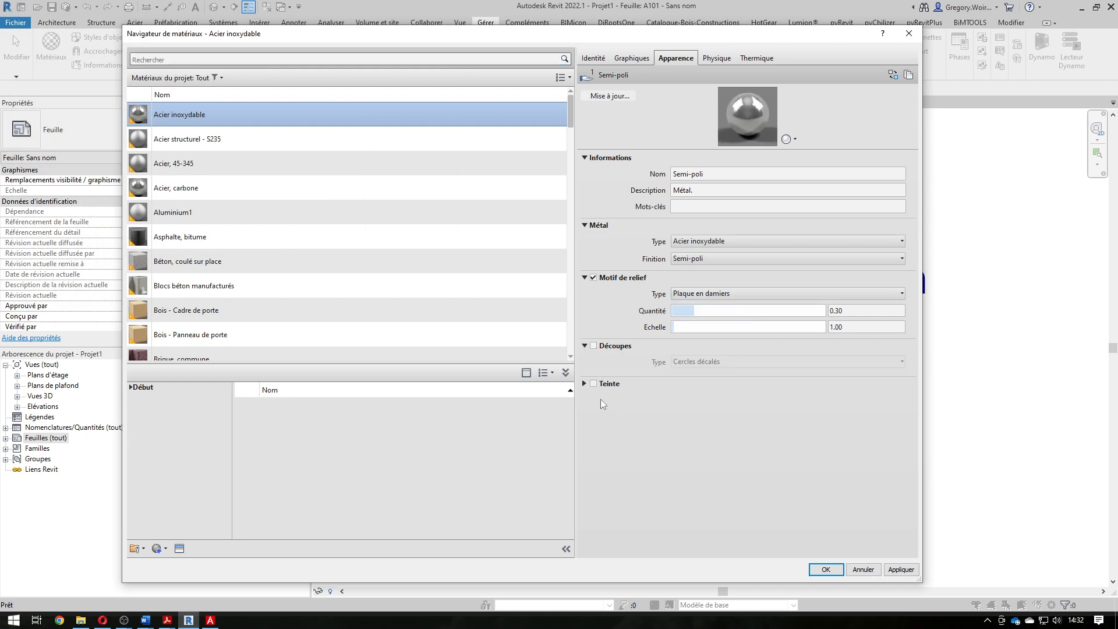
pyautogui.click(593, 346)
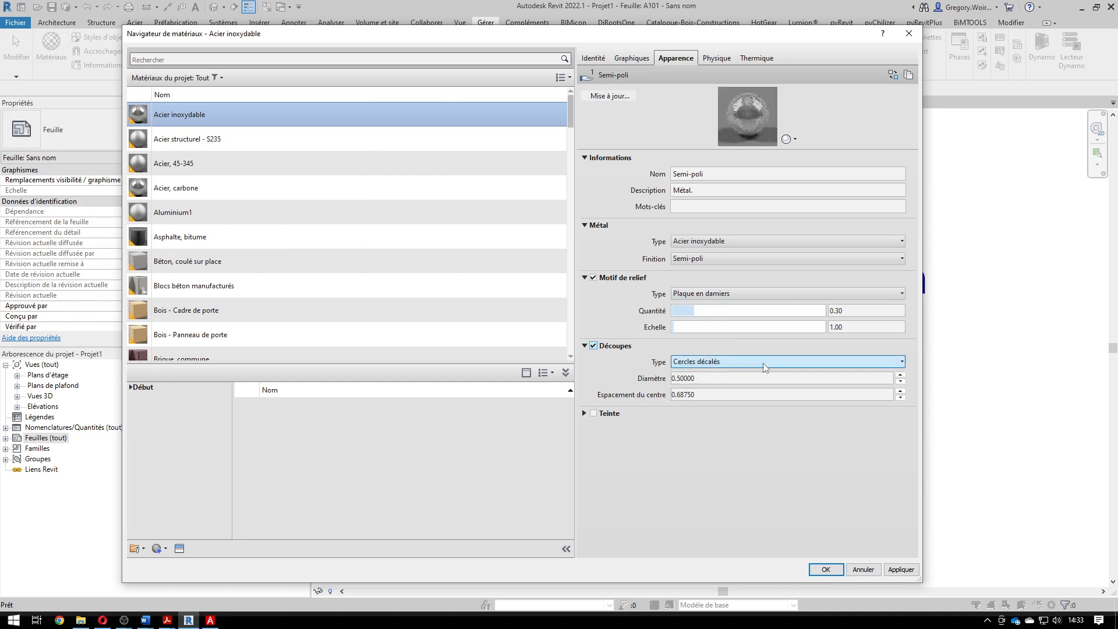
pyautogui.click(900, 375)
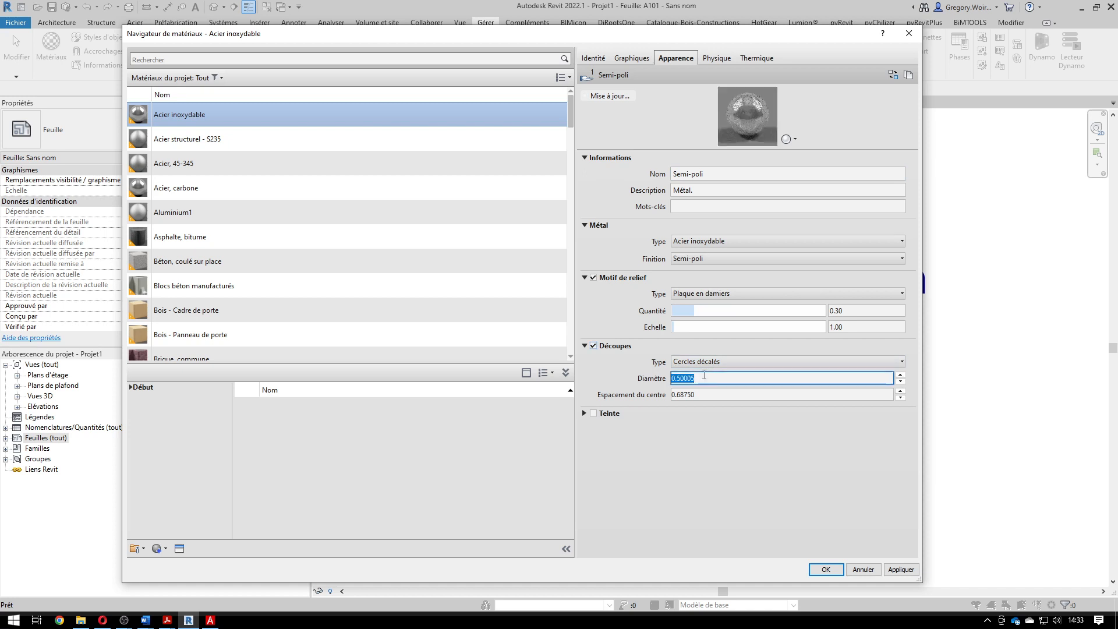
pyautogui.write('0.75')
pyautogui.press('Return')
pyautogui.scroll(-1, 549, 341)
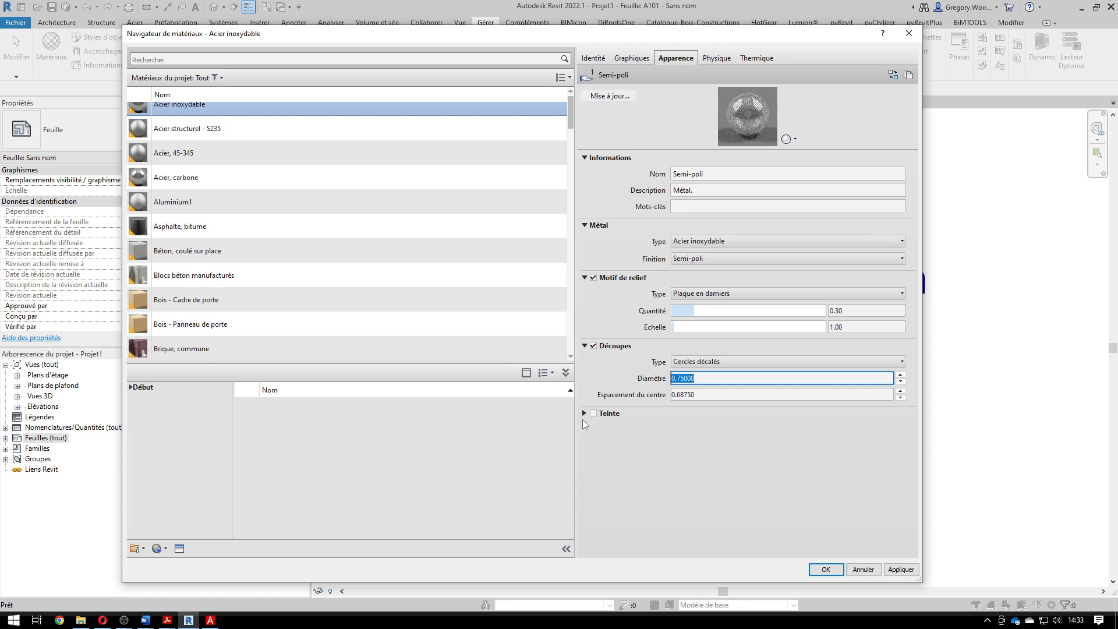
# - Enable the tint (Teinte) in the material's appearance and set its colour to olive green, RGB 139 150 10
pyautogui.click(585, 413)
pyautogui.click(593, 414)
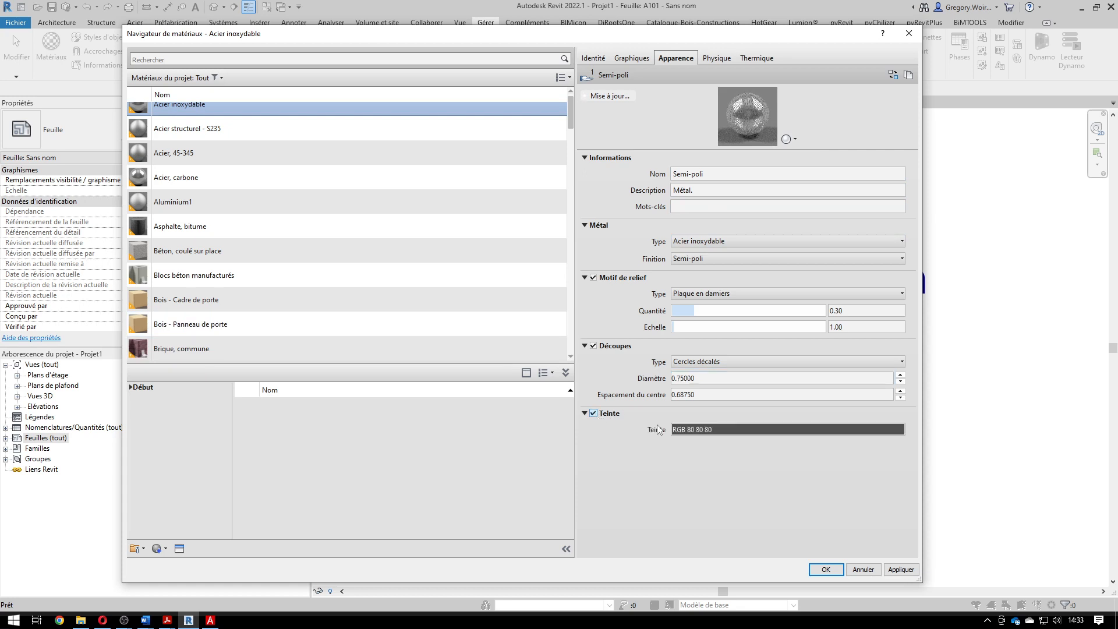
pyautogui.click(719, 431)
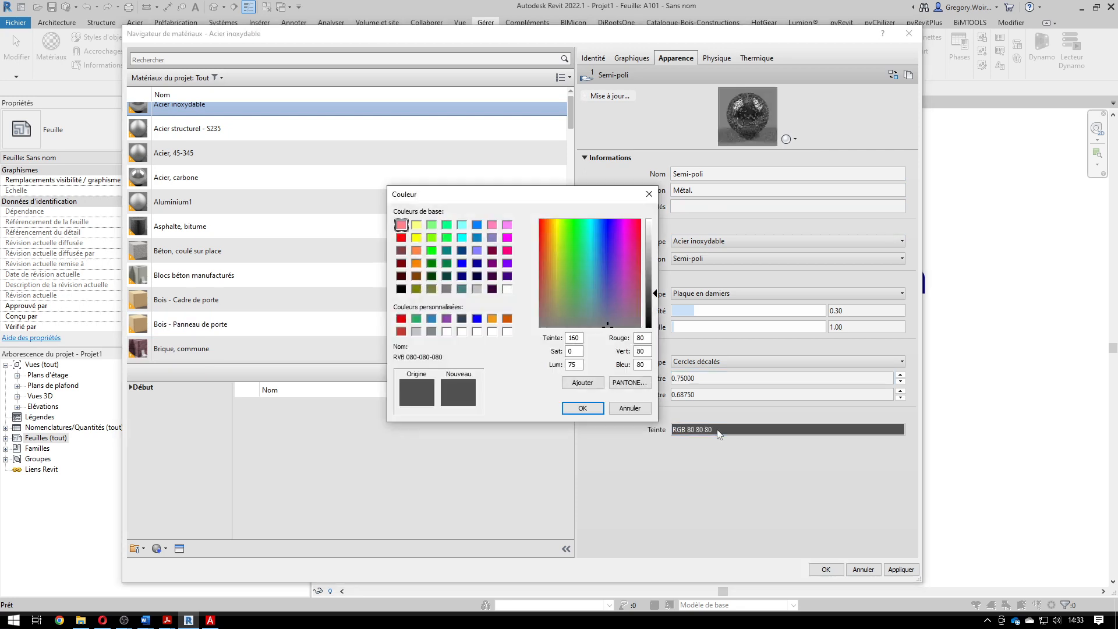
pyautogui.click(558, 232)
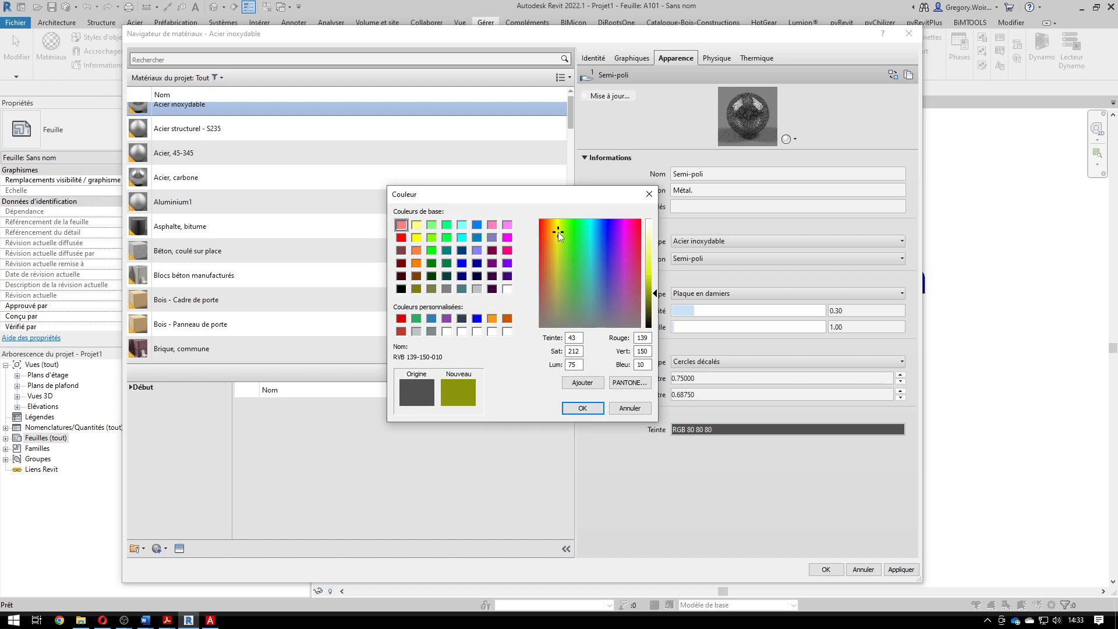
pyautogui.click(582, 407)
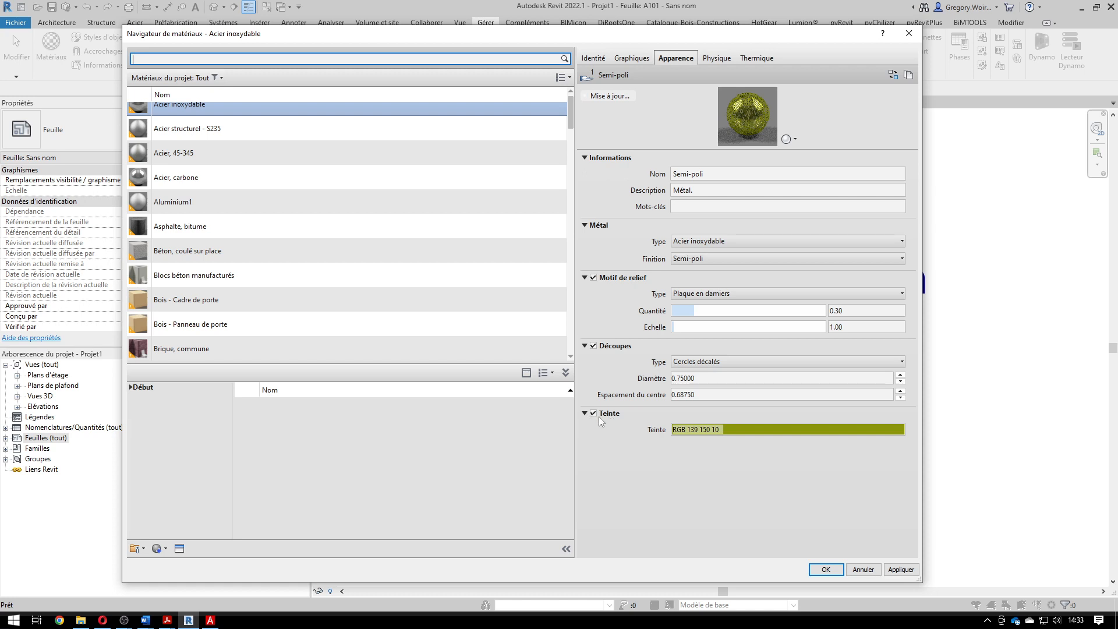
# - Compare the material preview with and without the tint, leaving the tint disabled
pyautogui.click(592, 414)
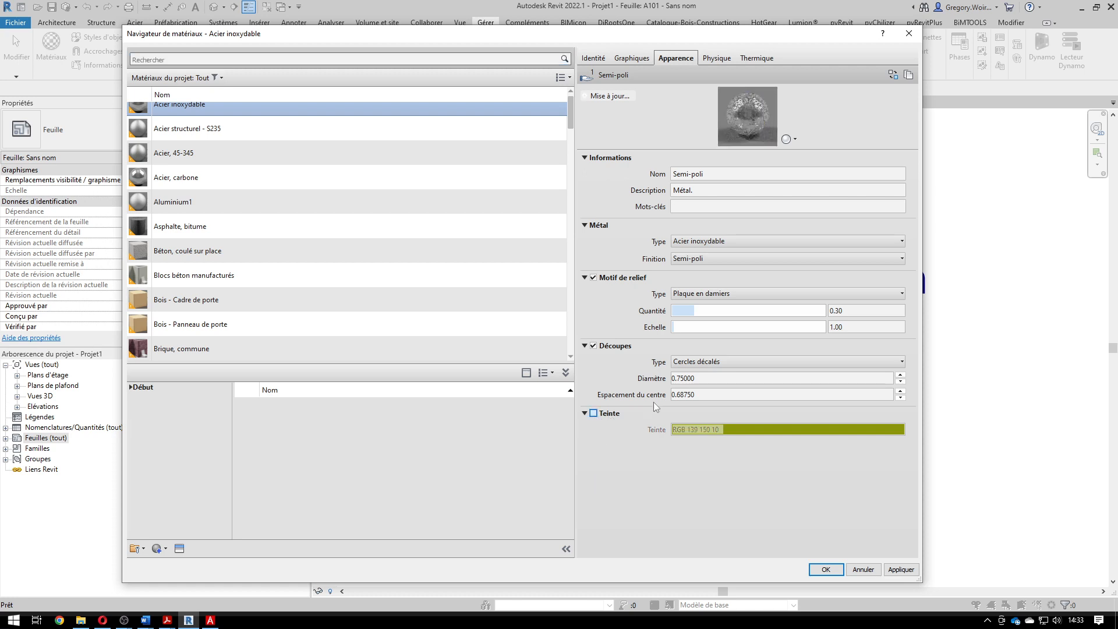
pyautogui.click(594, 413)
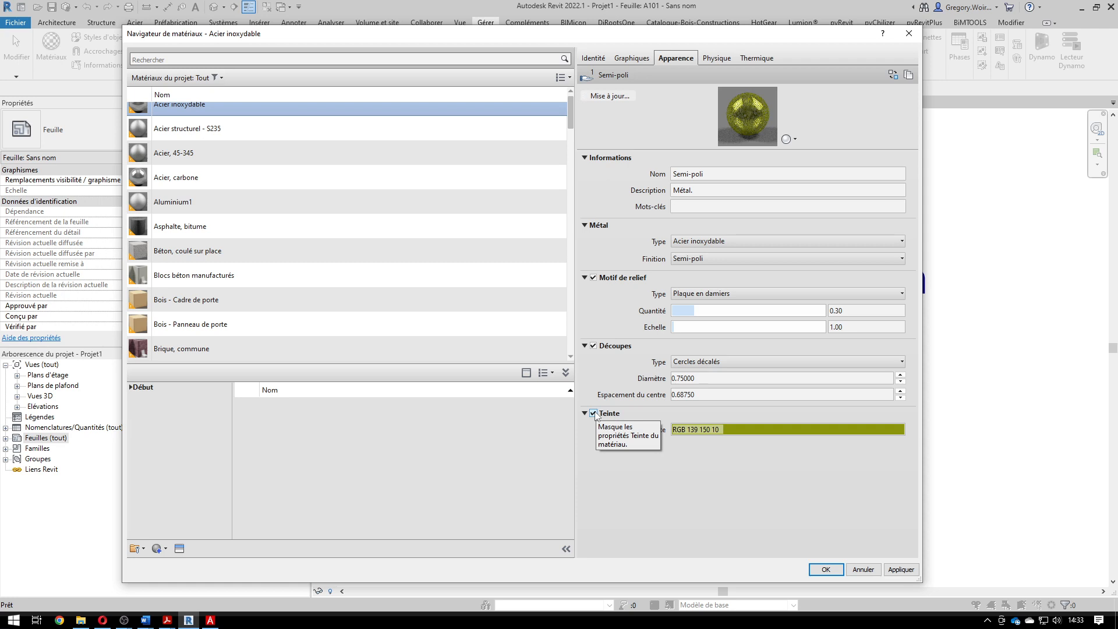
pyautogui.click(593, 414)
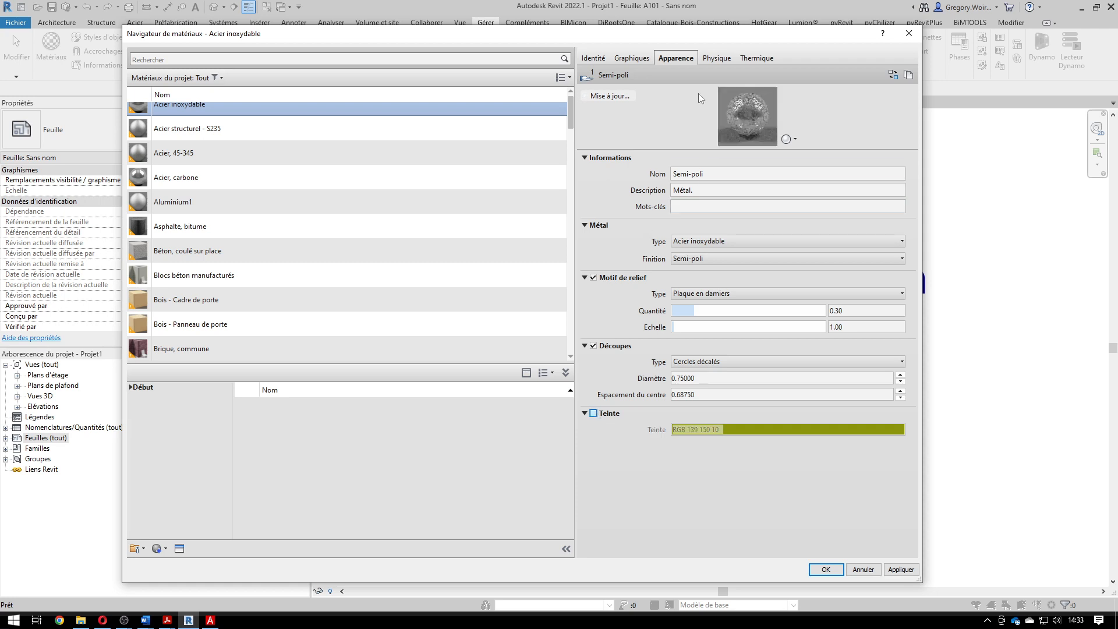
# - Examine the physical properties of Acier inoxydable, including the behaviour options and the mechanical values under Physique
pyautogui.click(714, 59)
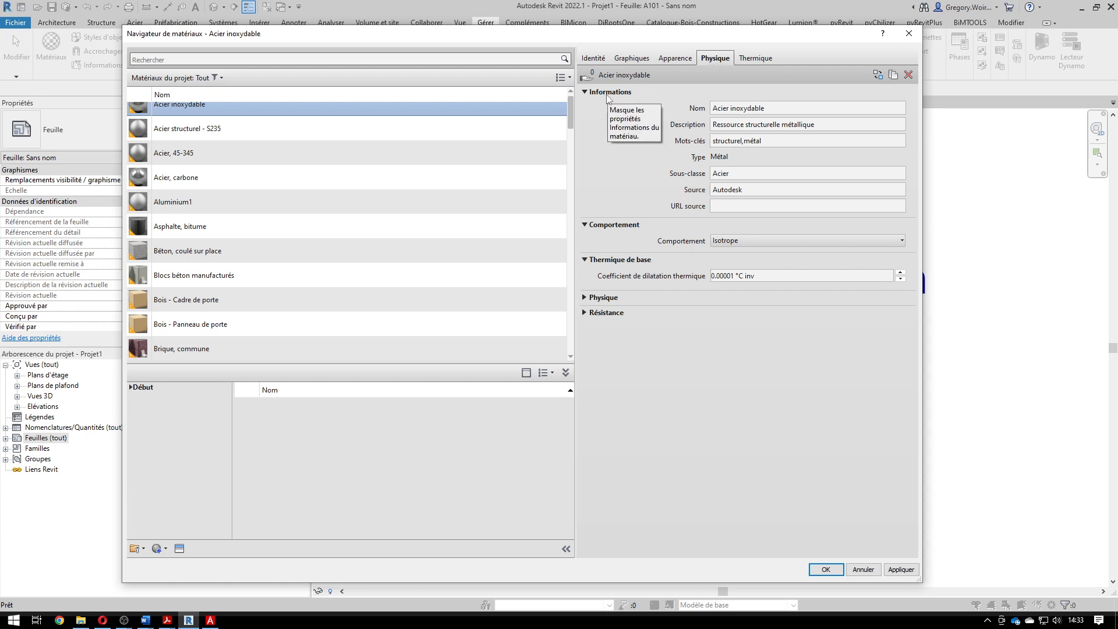
pyautogui.click(758, 236)
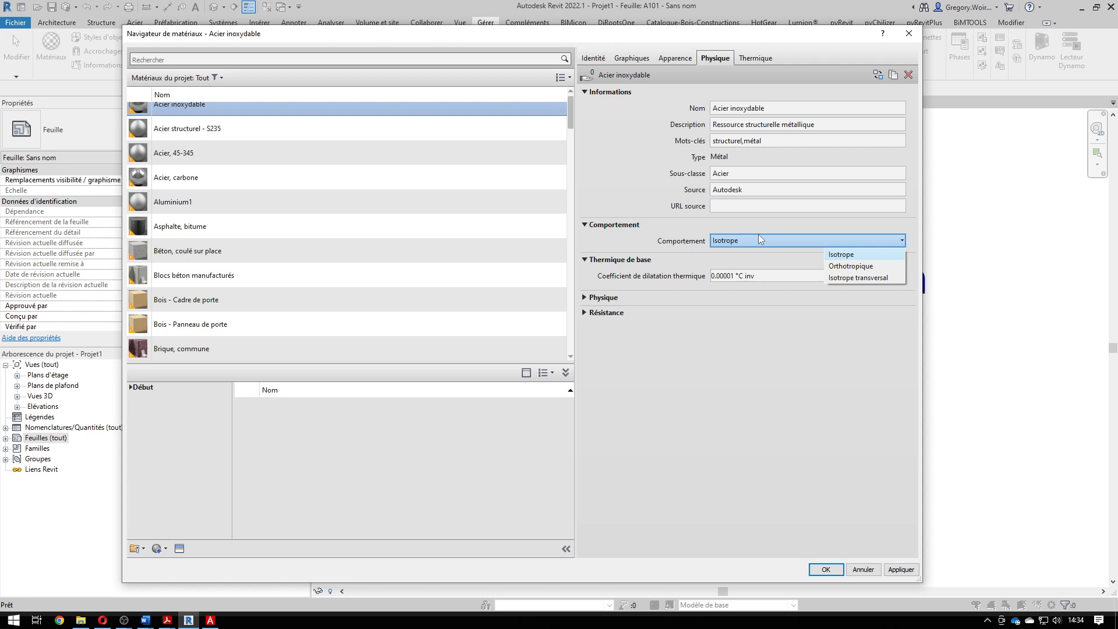
pyautogui.click(684, 264)
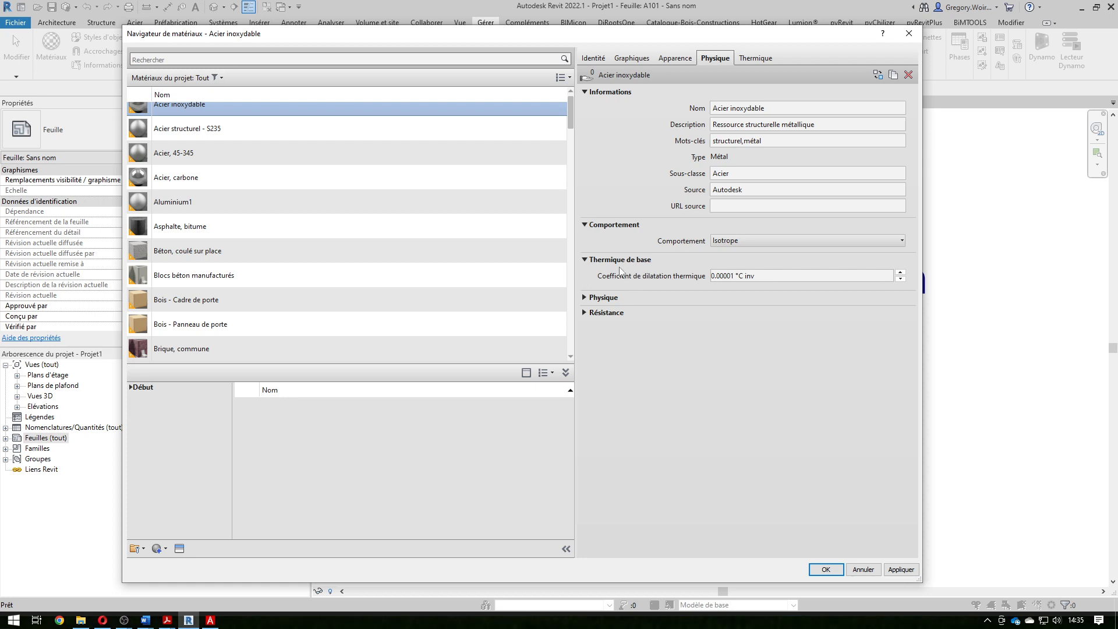
pyautogui.click(585, 298)
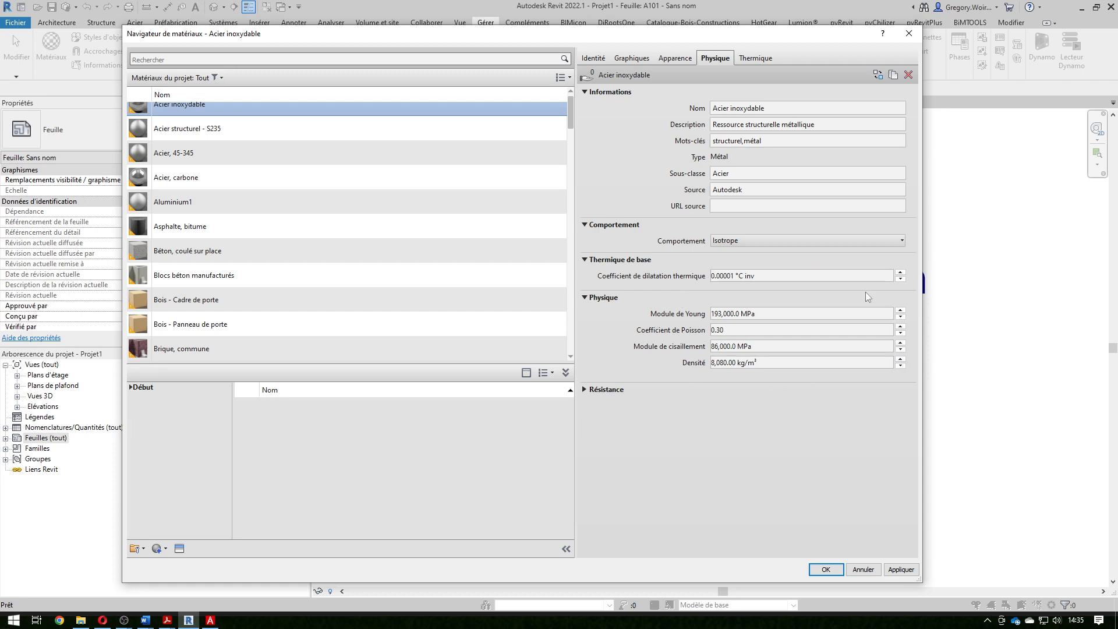
# - Examine the strength values under Résistance and the thermal properties of the Acier inoxydable material
pyautogui.click(585, 389)
pyautogui.click(759, 406)
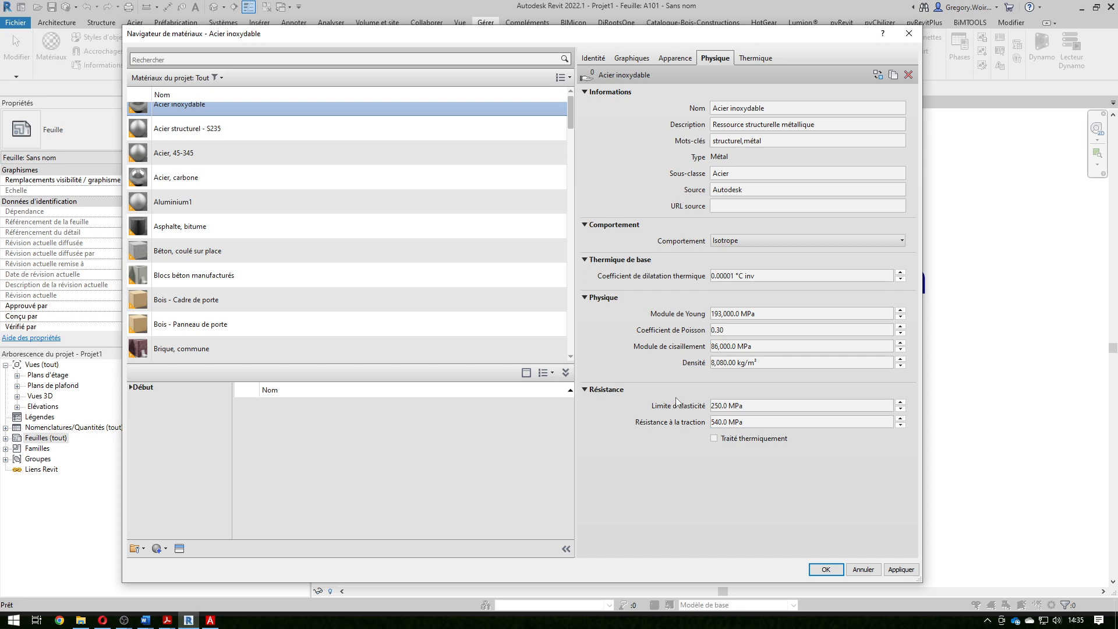
pyautogui.click(760, 58)
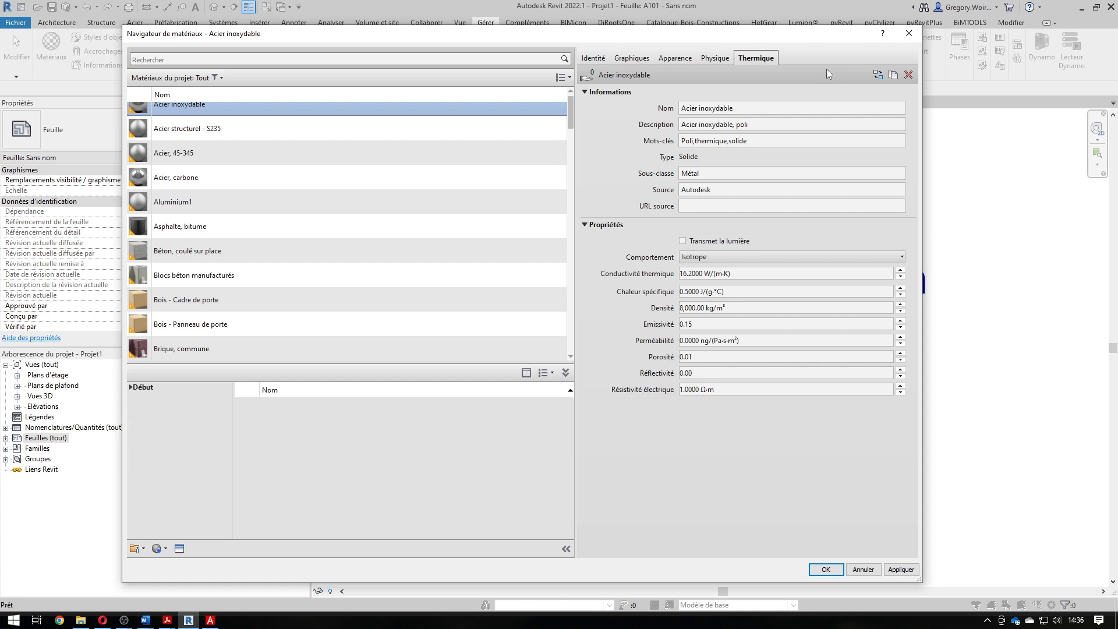
# - Browse the Liquide, Gaz, Divers and Métal categories of the Matériaux AEC library, then leave the material browser without saving
pyautogui.click(132, 386)
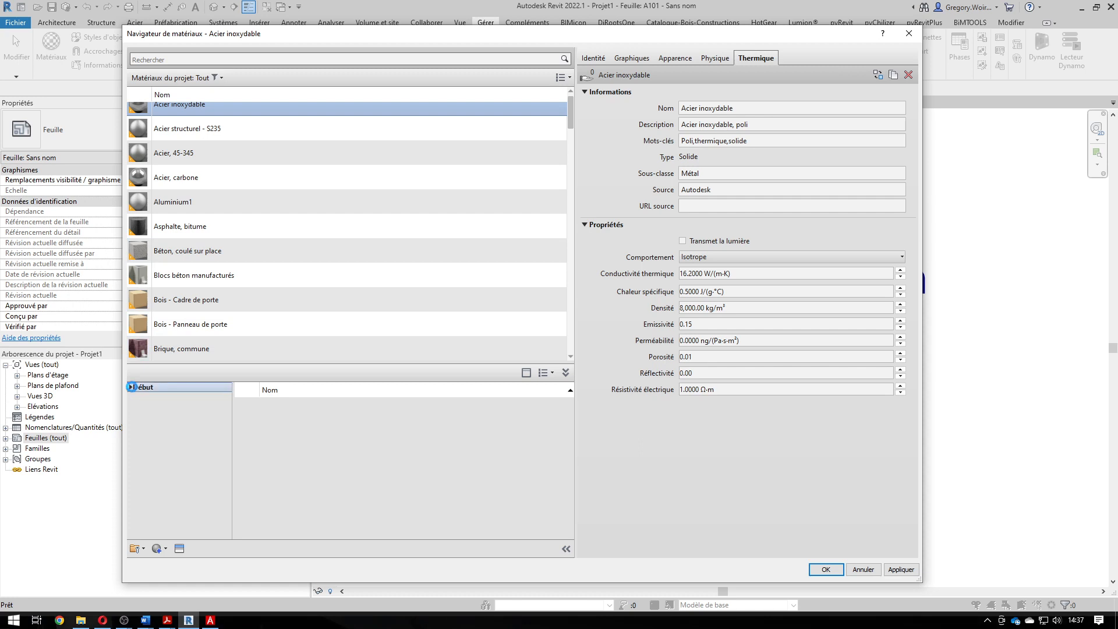
pyautogui.click(132, 386)
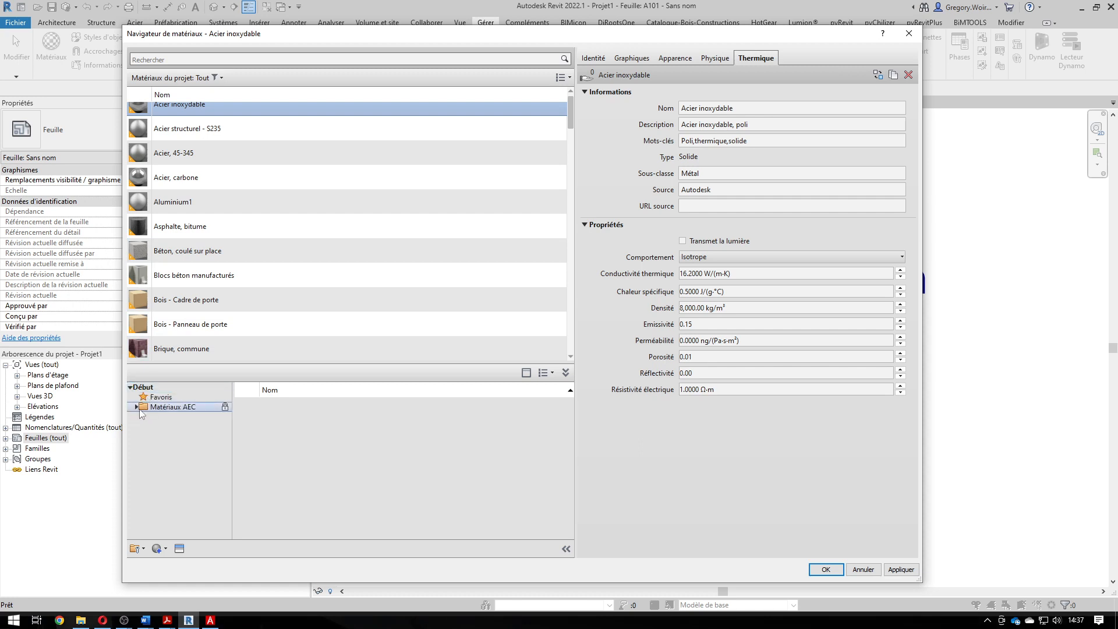
pyautogui.click(135, 408)
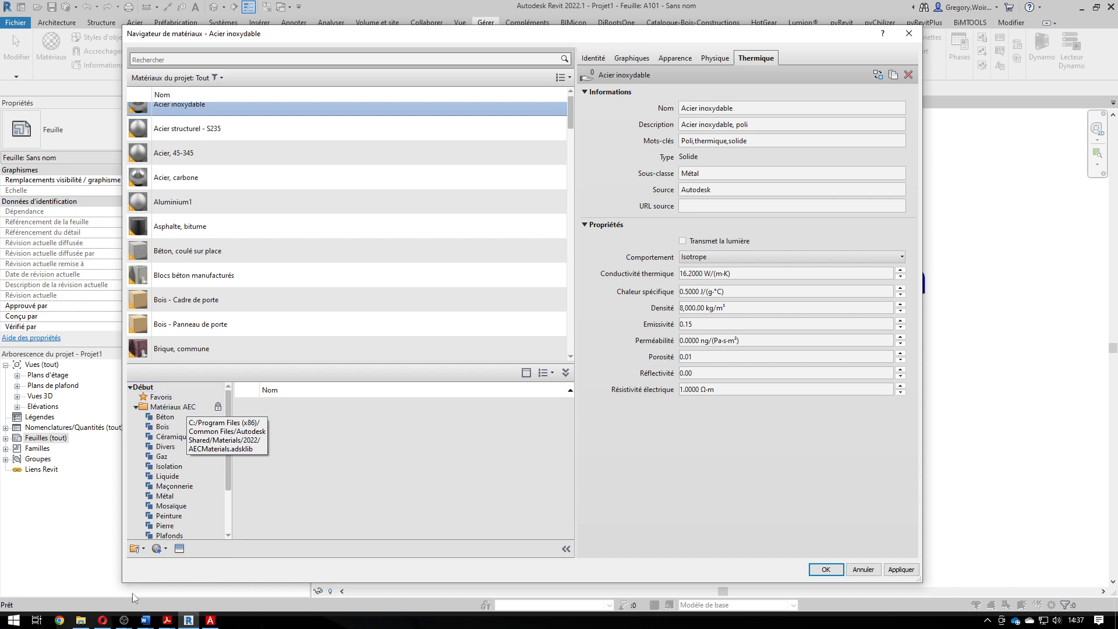
pyautogui.click(104, 620)
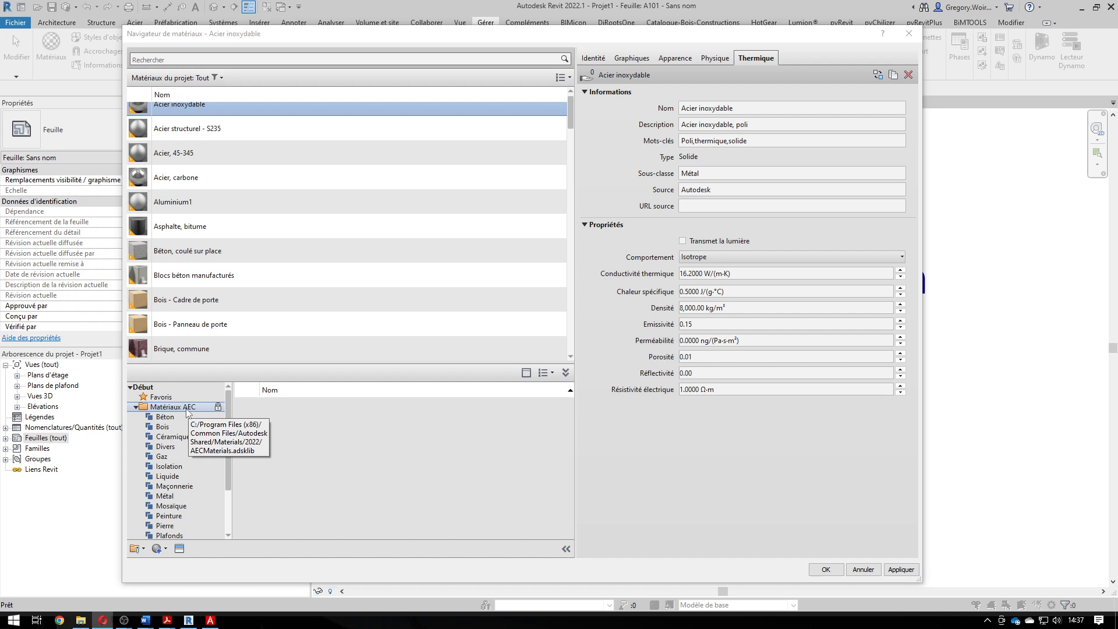
pyautogui.click(173, 436)
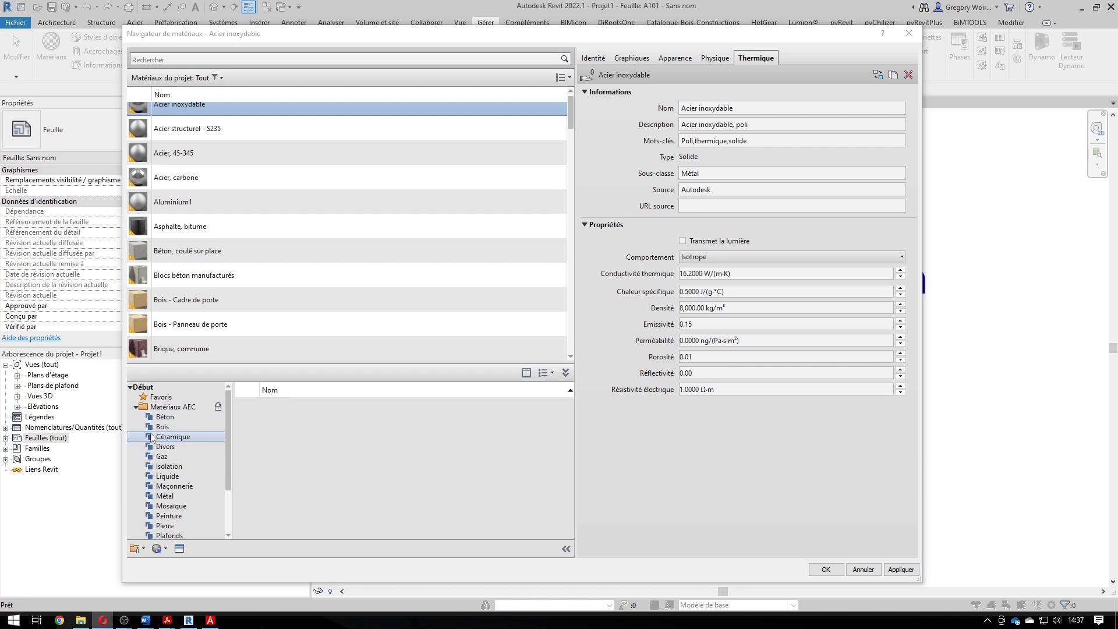
pyautogui.click(169, 478)
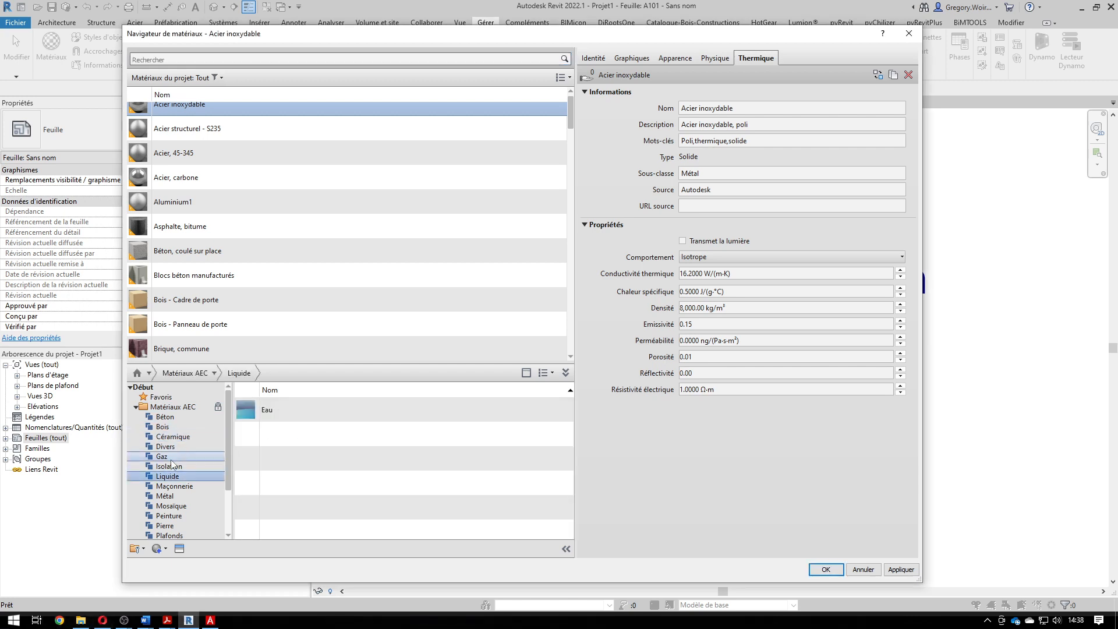
pyautogui.click(163, 456)
pyautogui.click(167, 446)
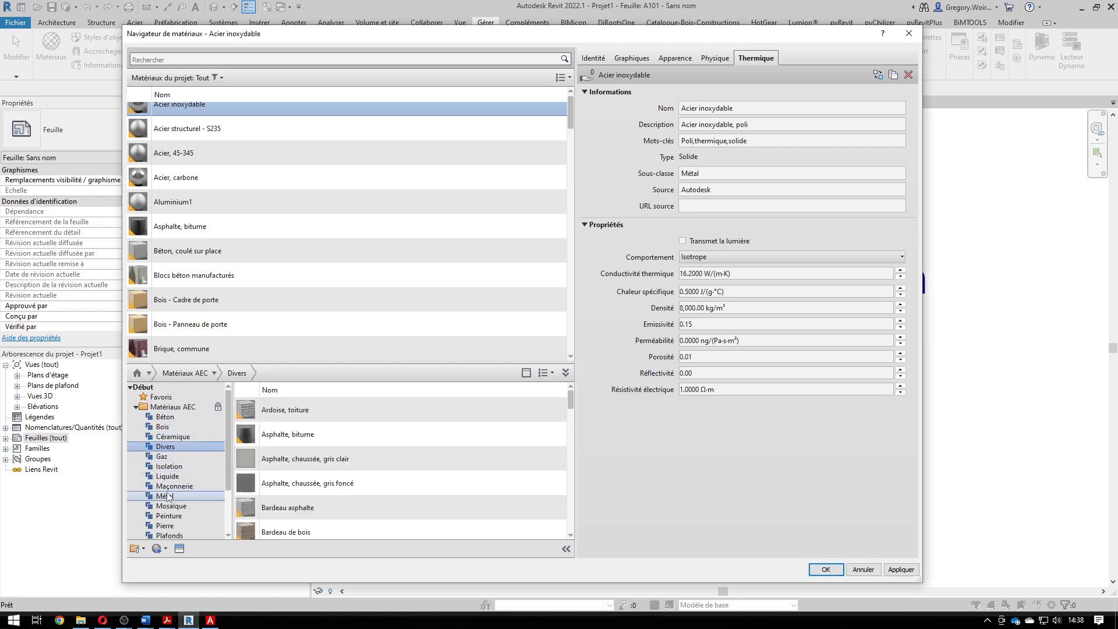
pyautogui.click(168, 494)
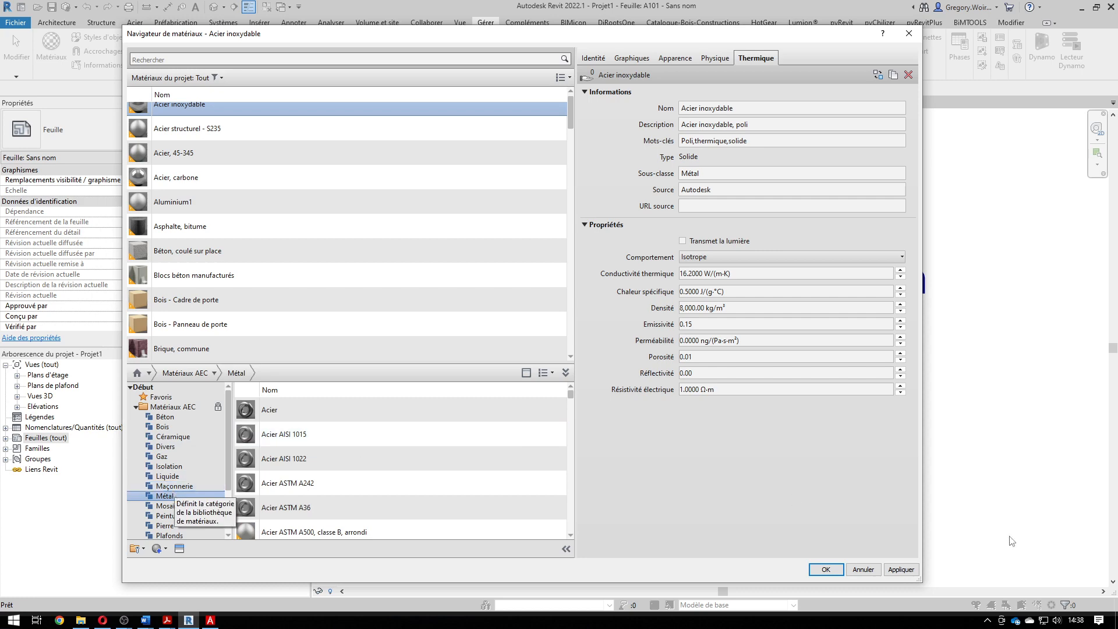
pyautogui.click(873, 574)
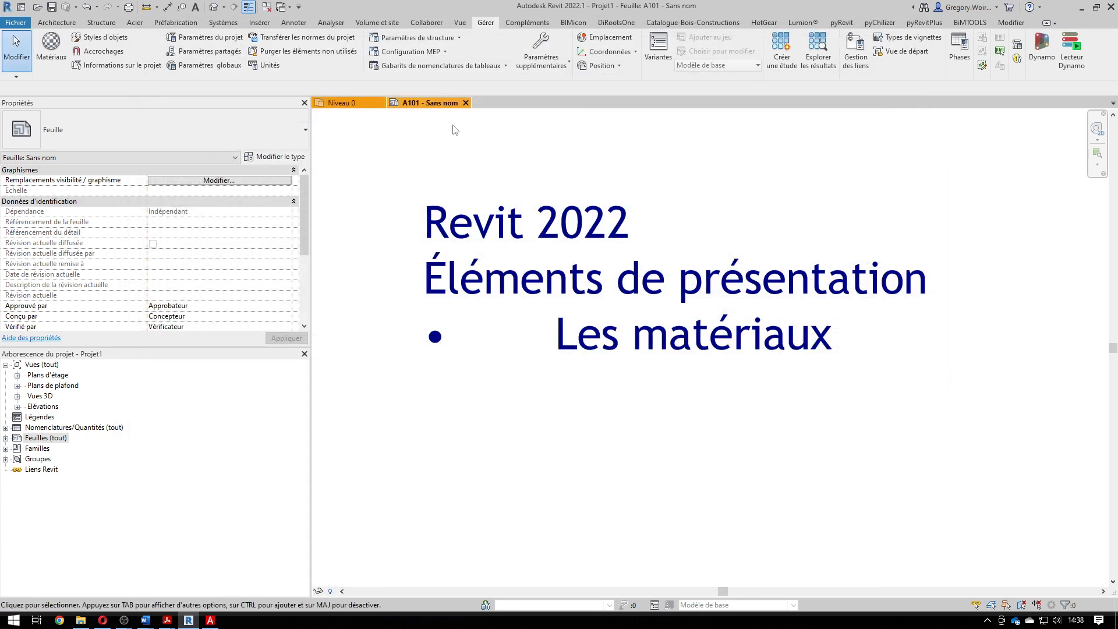
# - Draw a horizontal wall about 24.10 m long between the elevation markers in the Niveau 0 floor plan
pyautogui.click(356, 104)
pyautogui.click(54, 45)
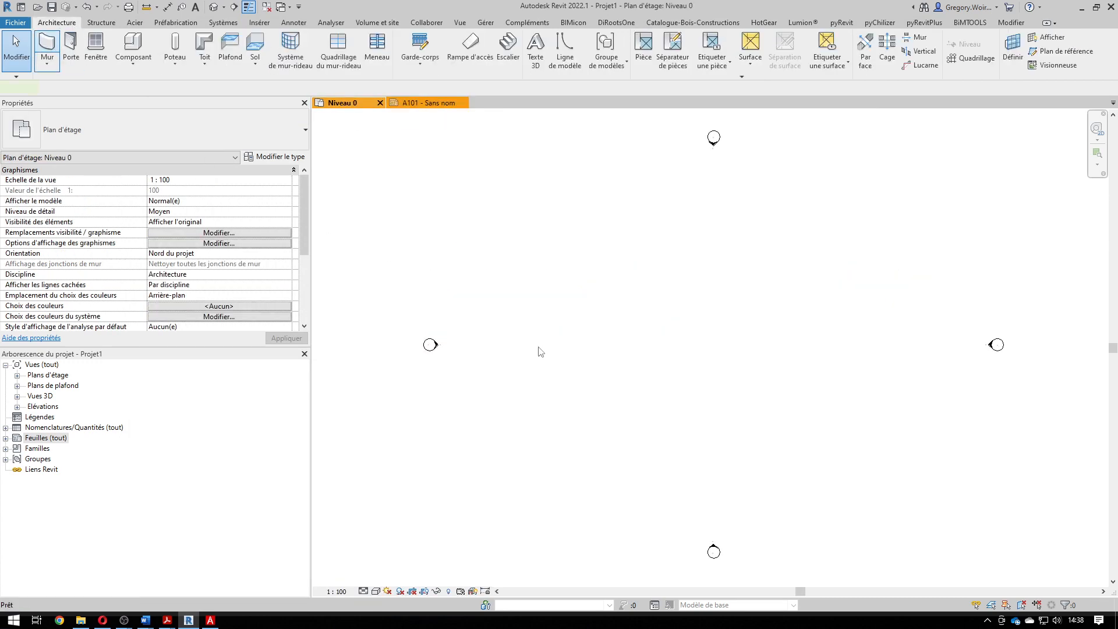
pyautogui.click(559, 352)
pyautogui.click(804, 352)
pyautogui.click(16, 49)
# - Place a 1 Vantail - Droit window, 0.60 m x 0.95 m, in the wall about 7.30 m from its left end
pyautogui.click(110, 49)
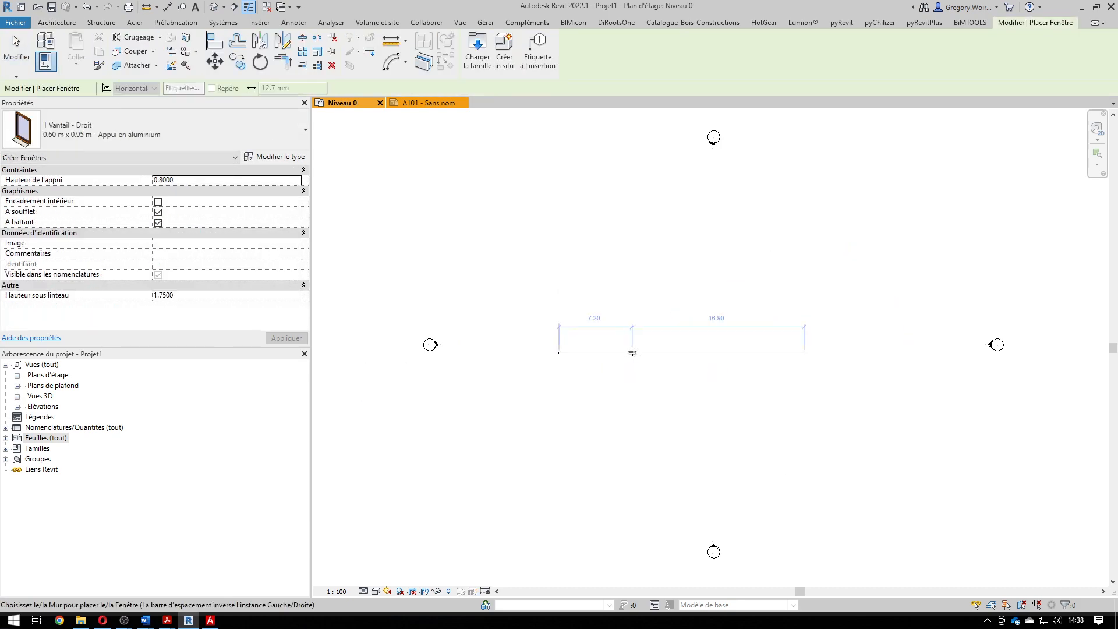
pyautogui.click(633, 352)
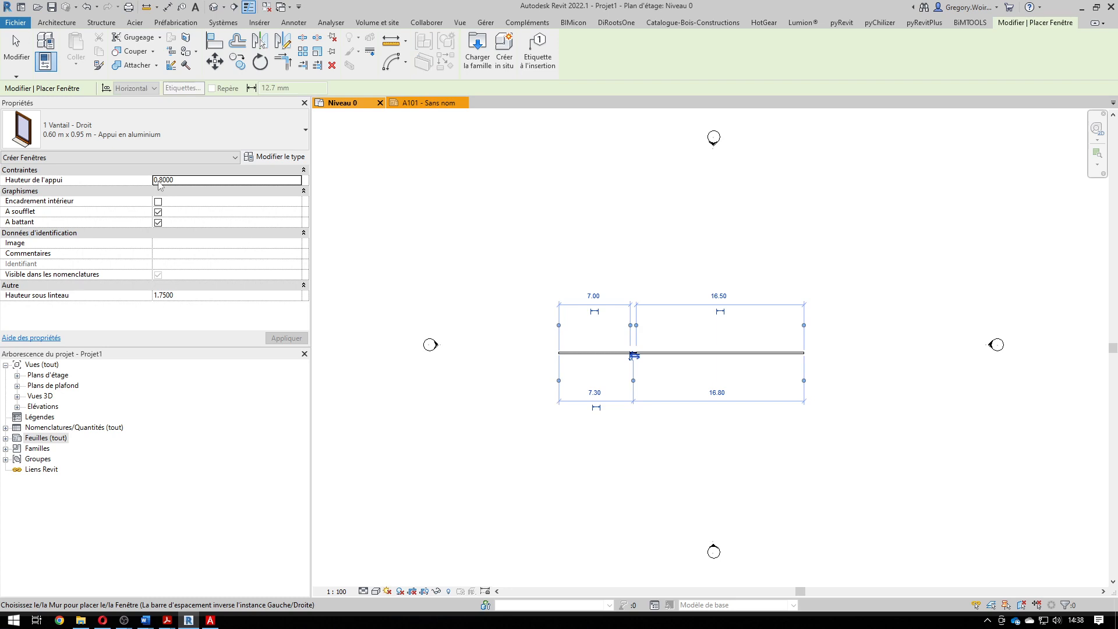
pyautogui.click(16, 49)
# - Set the floor plan's visual style to Ombré and its detail level to Elevé
pyautogui.click(376, 591)
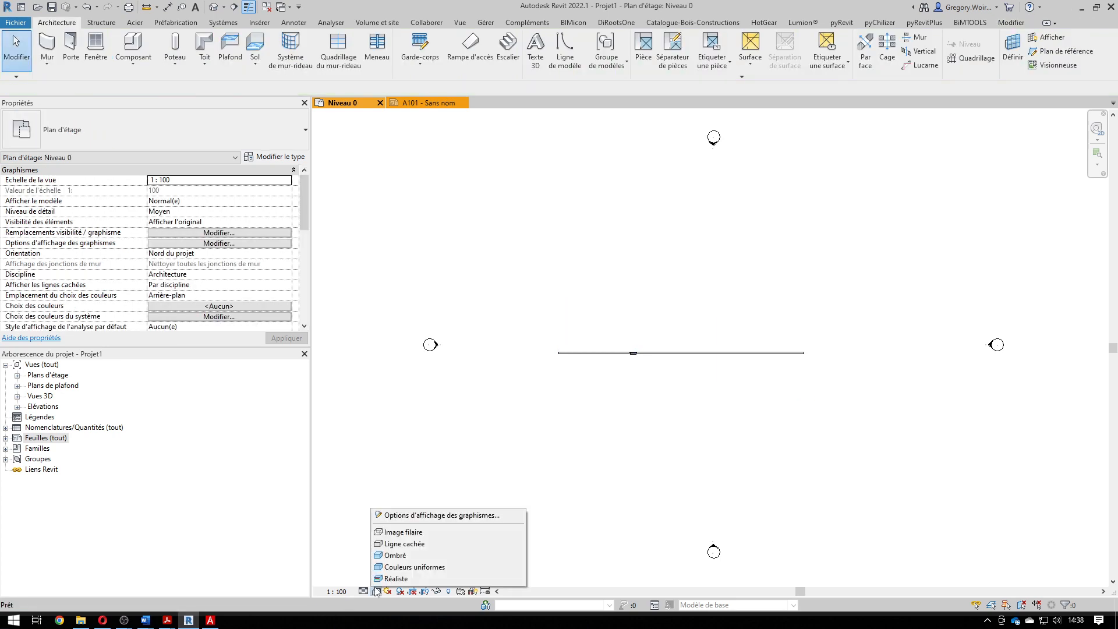
pyautogui.click(395, 555)
pyautogui.click(363, 590)
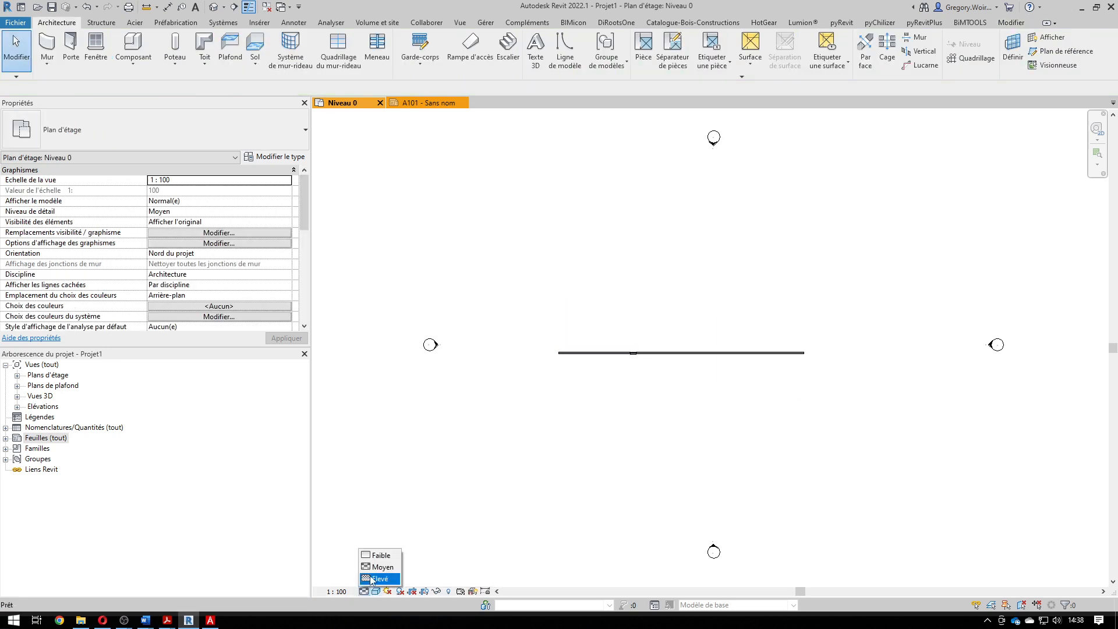
# - Open the {3D} view and examine the wall around the window up close
pyautogui.doubleClick(36, 397)
pyautogui.click(44, 406)
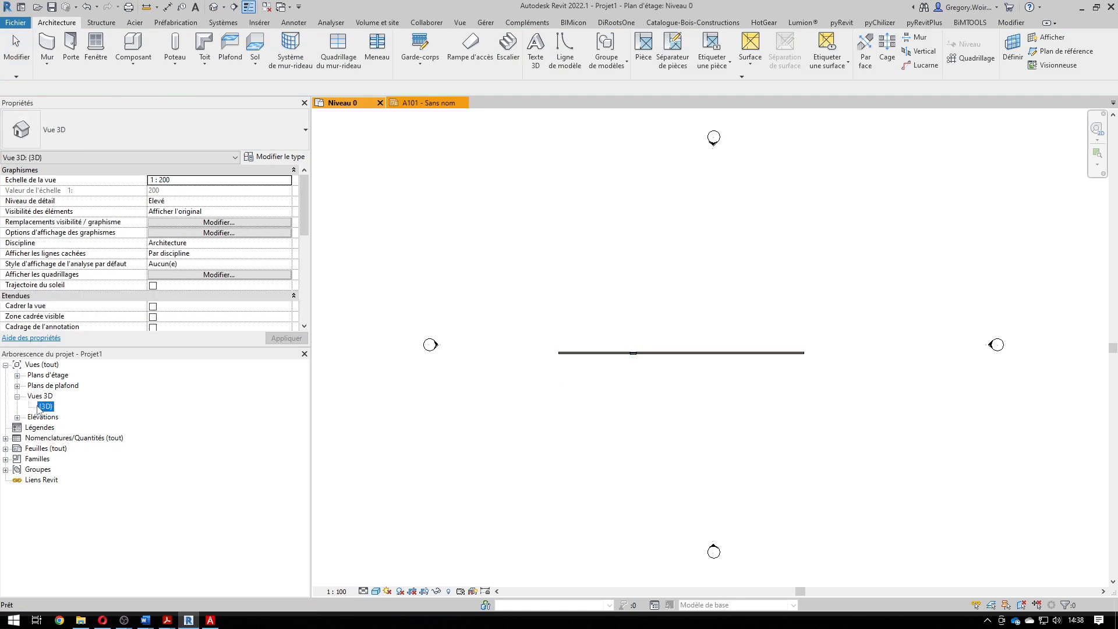
pyautogui.doubleClick(53, 407)
pyautogui.scroll(8, 761, 356)
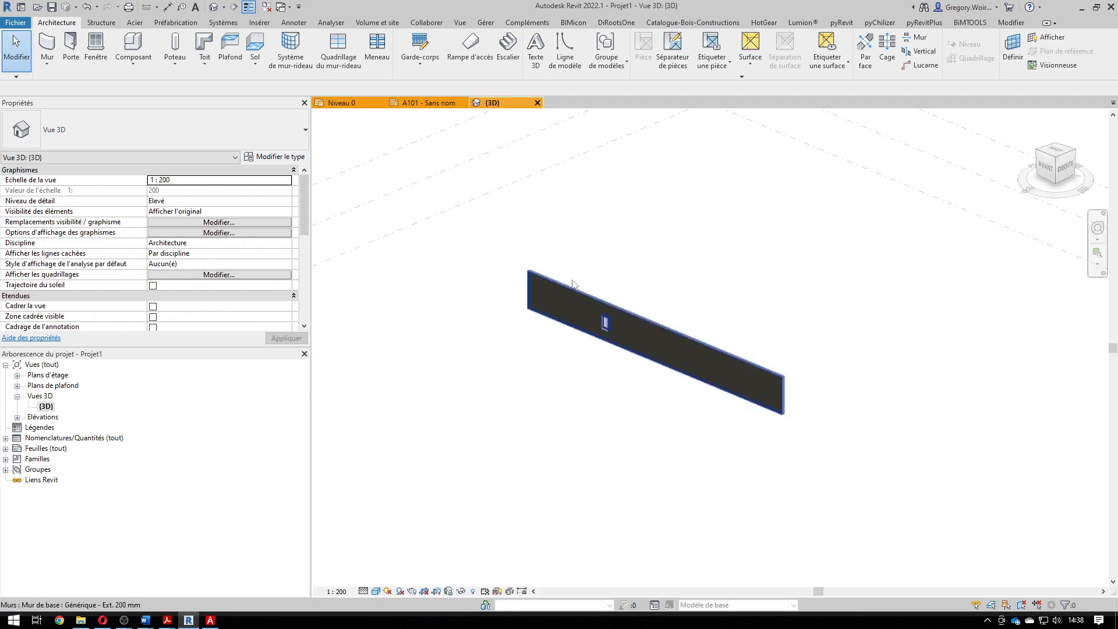
pyautogui.moveTo(547, 531); pyautogui.dragTo(532, 417, button='middle')
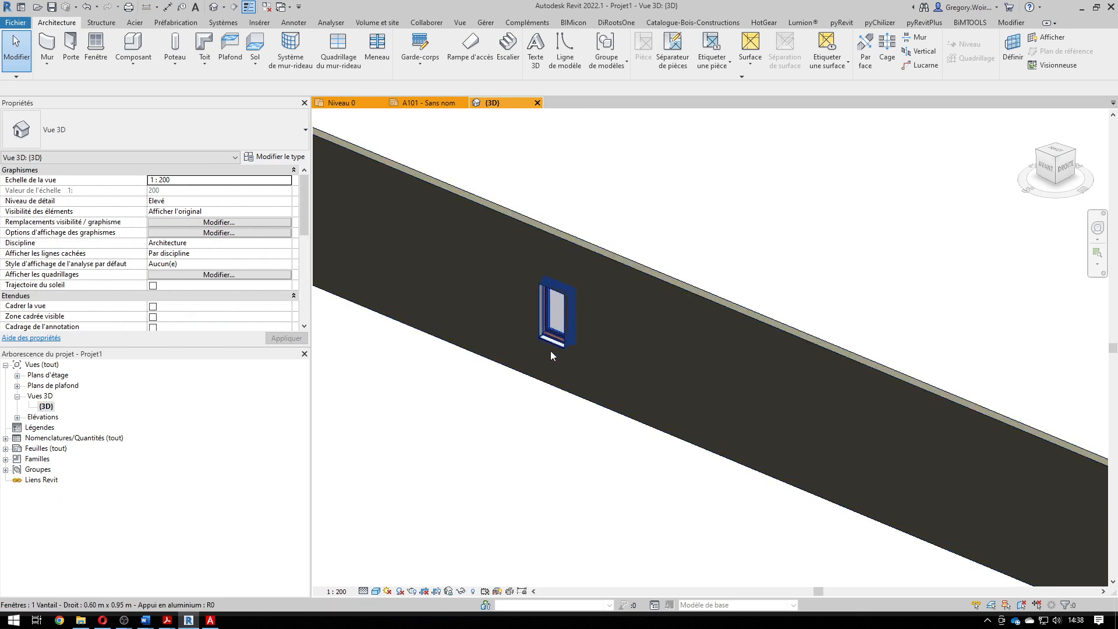
pyautogui.scroll(2, 506, 483)
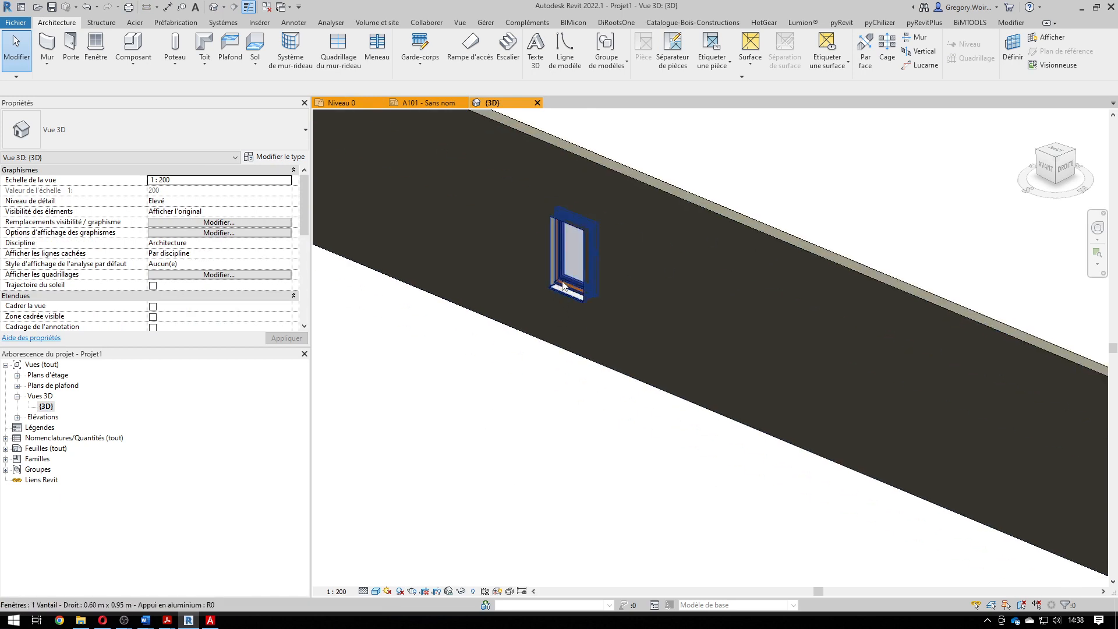
pyautogui.scroll(-1, 520, 382)
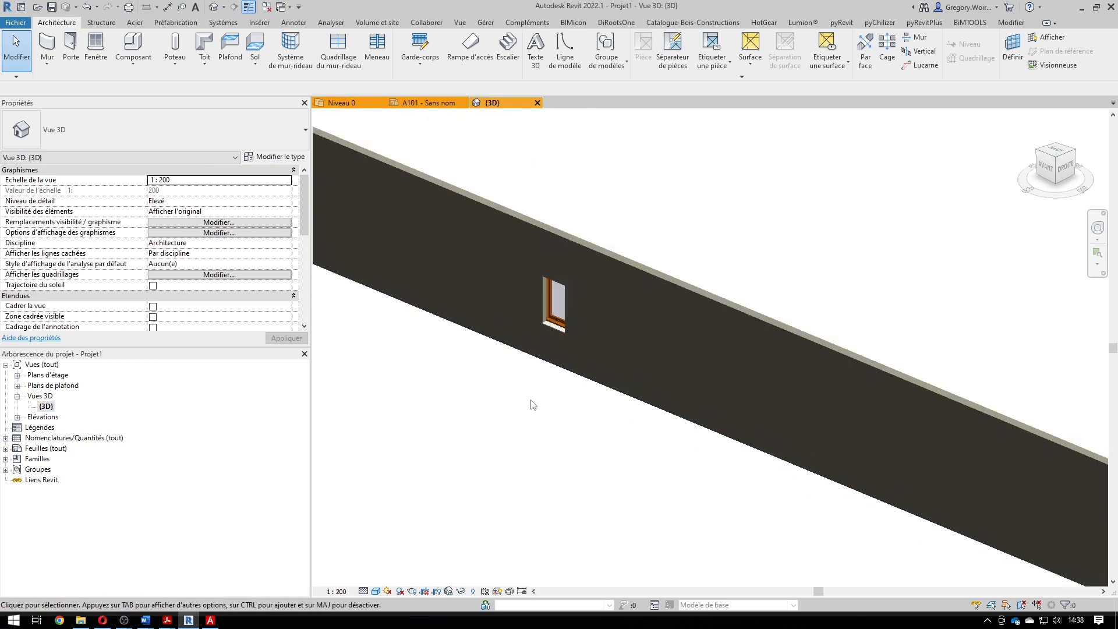
# - Assign the Acier inoxydable material to the Porteur/Ossature layer of the wall's type, Générique - Ext. 200 mm
pyautogui.click(456, 196)
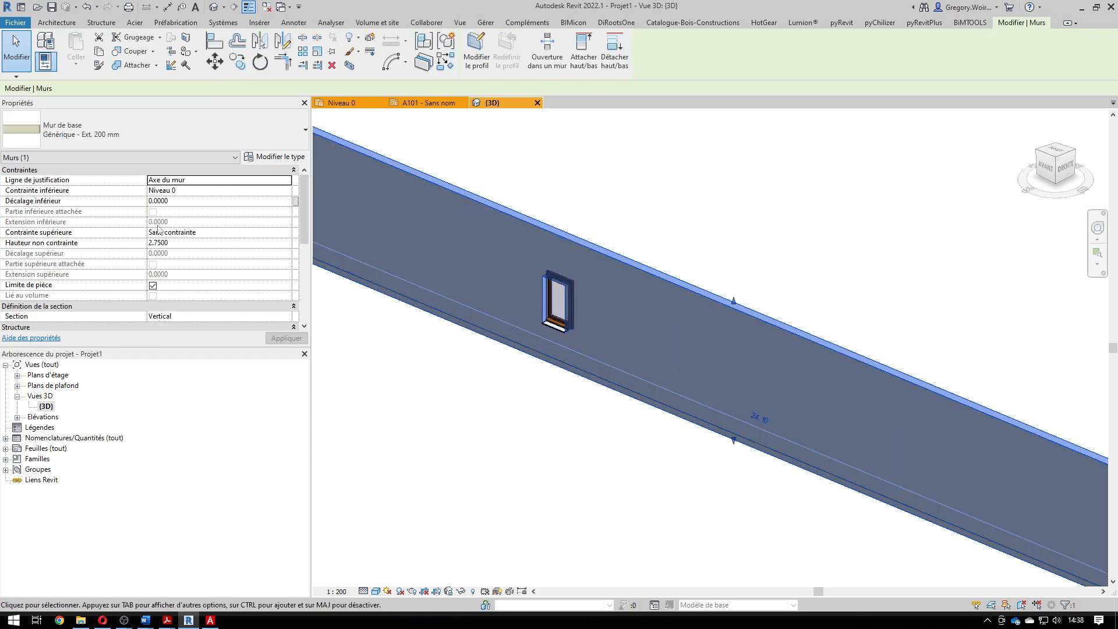
pyautogui.click(268, 158)
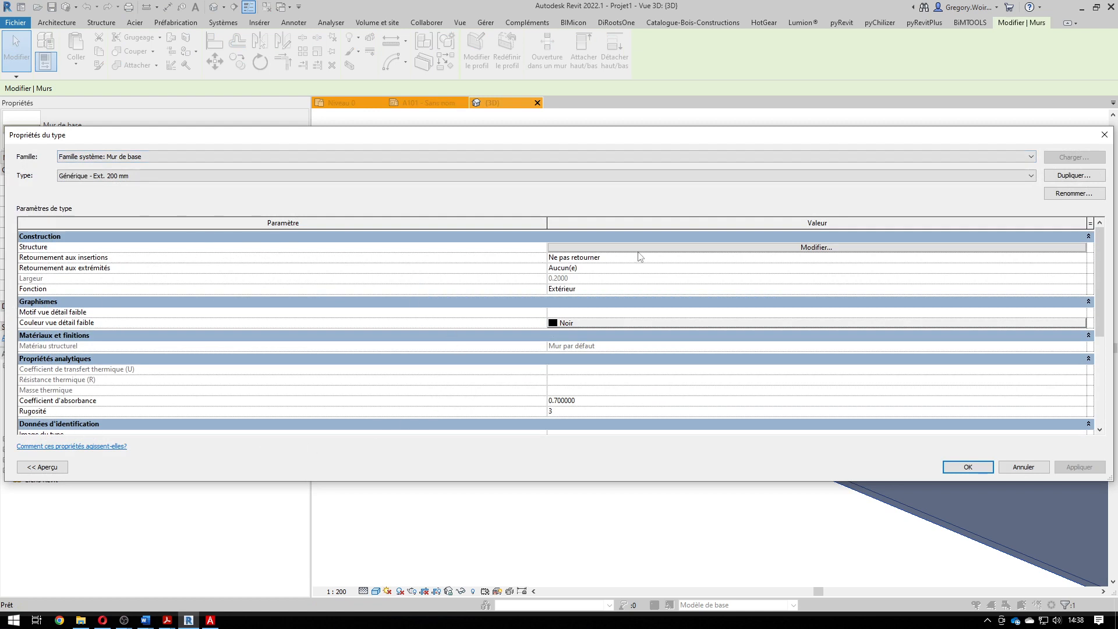
pyautogui.click(693, 249)
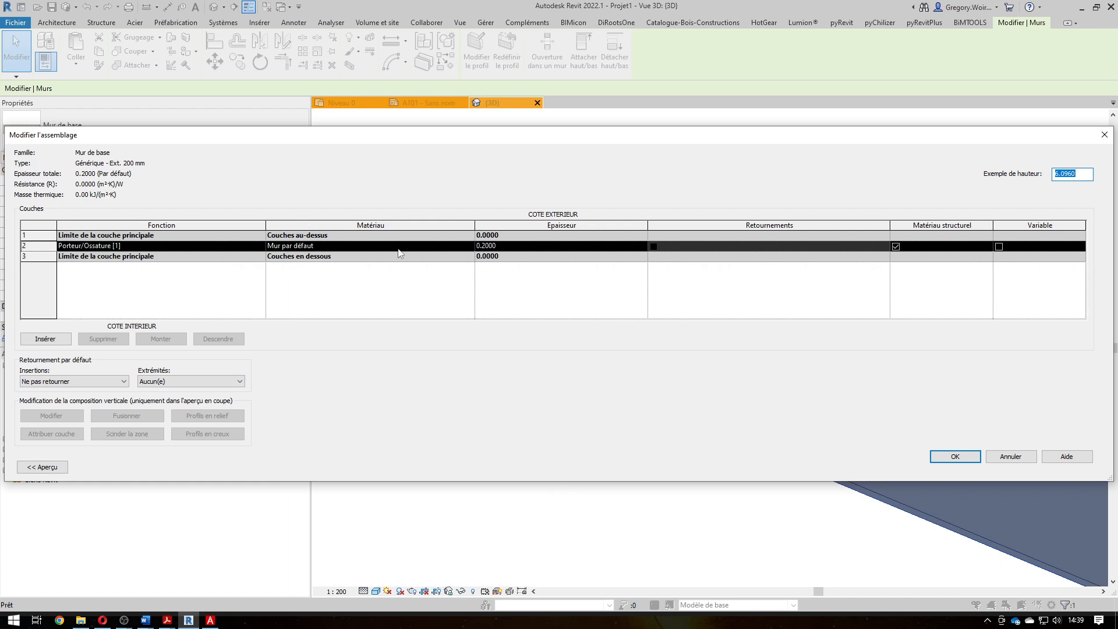
pyautogui.click(473, 249)
pyautogui.click(470, 246)
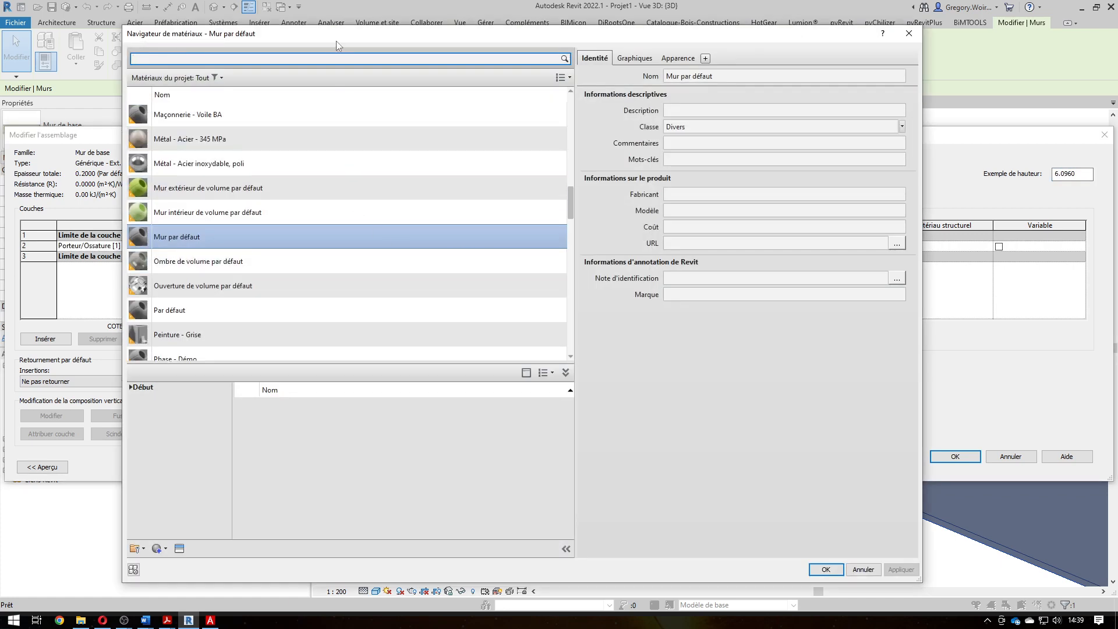
pyautogui.scroll(5, 275, 236)
pyautogui.scroll(2, 275, 235)
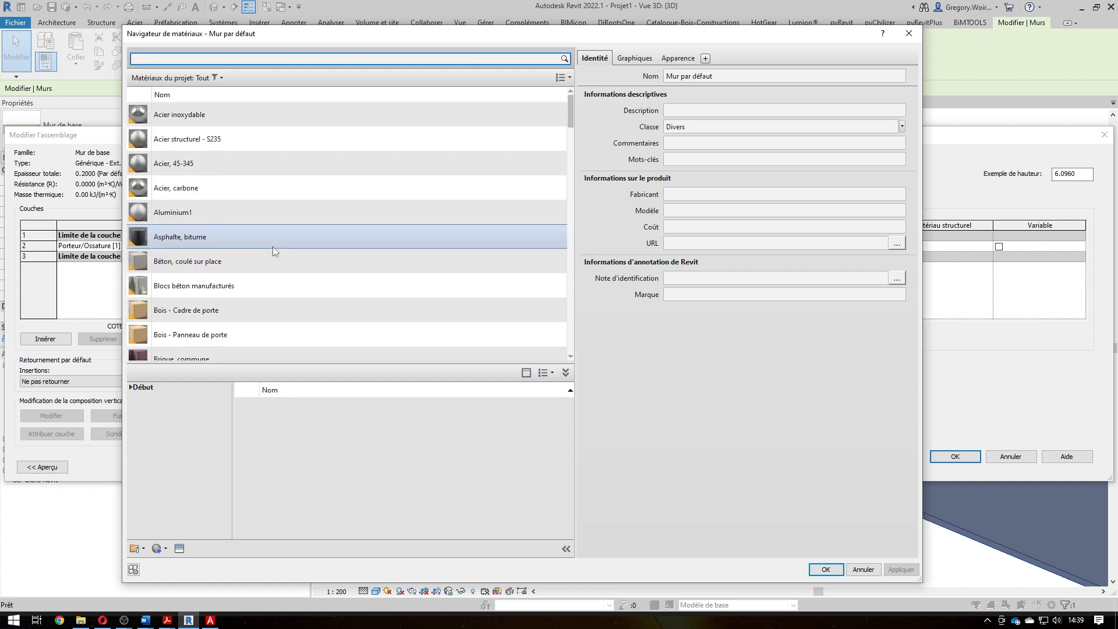
pyautogui.click(274, 120)
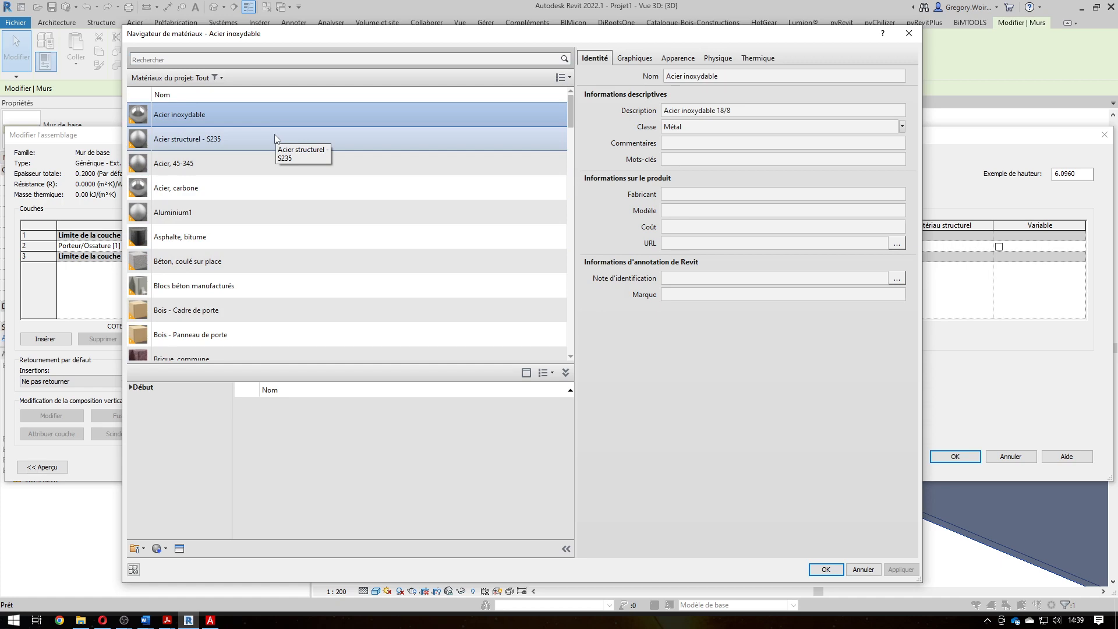
pyautogui.click(825, 569)
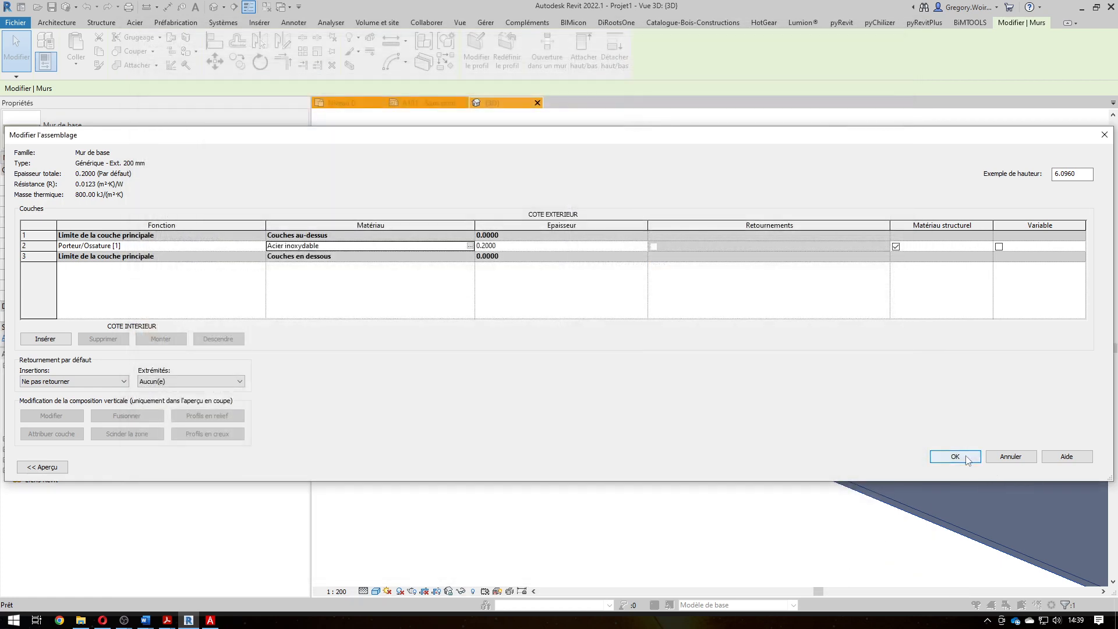
pyautogui.click(954, 457)
pyautogui.click(1075, 468)
pyautogui.click(967, 467)
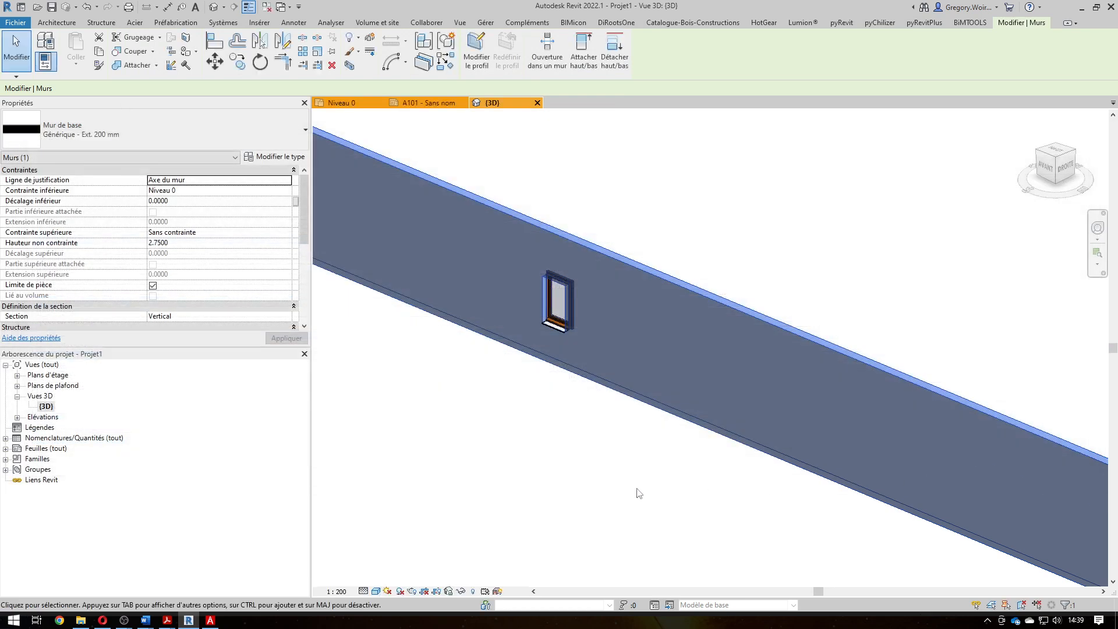
pyautogui.press('Escape')
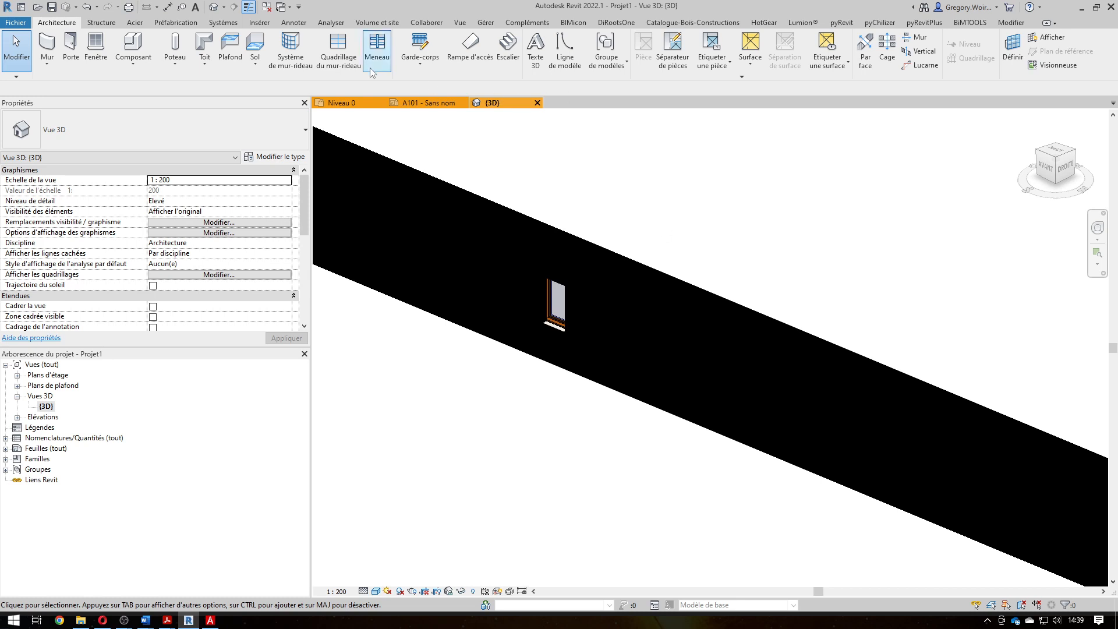
# - Open the graphics settings of the Acier inoxydable material from the project's materials
pyautogui.click(294, 23)
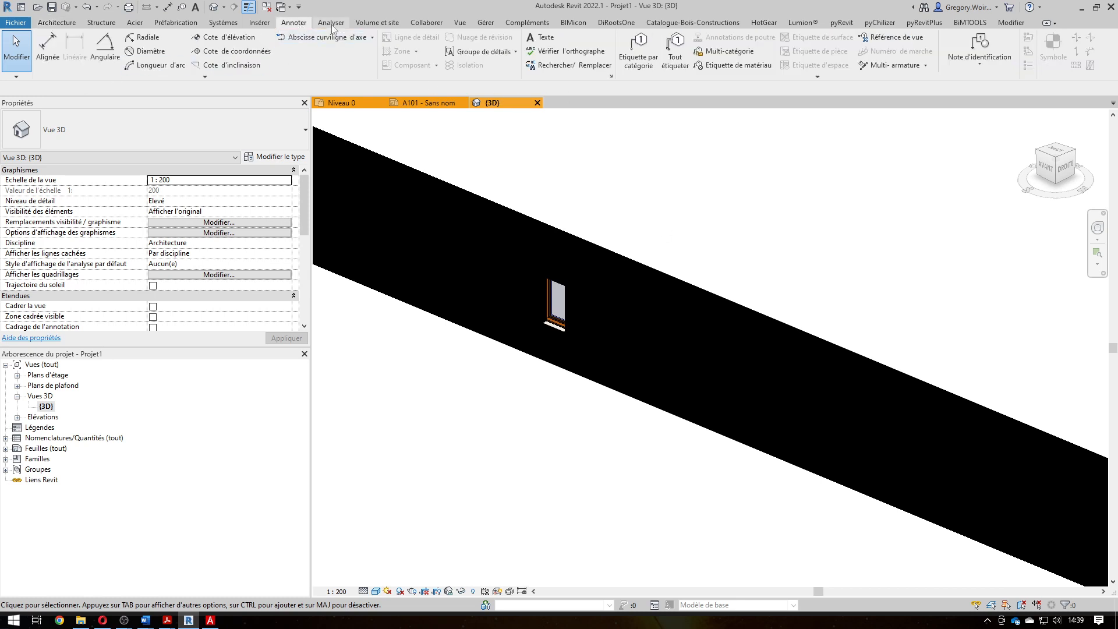
pyautogui.click(482, 23)
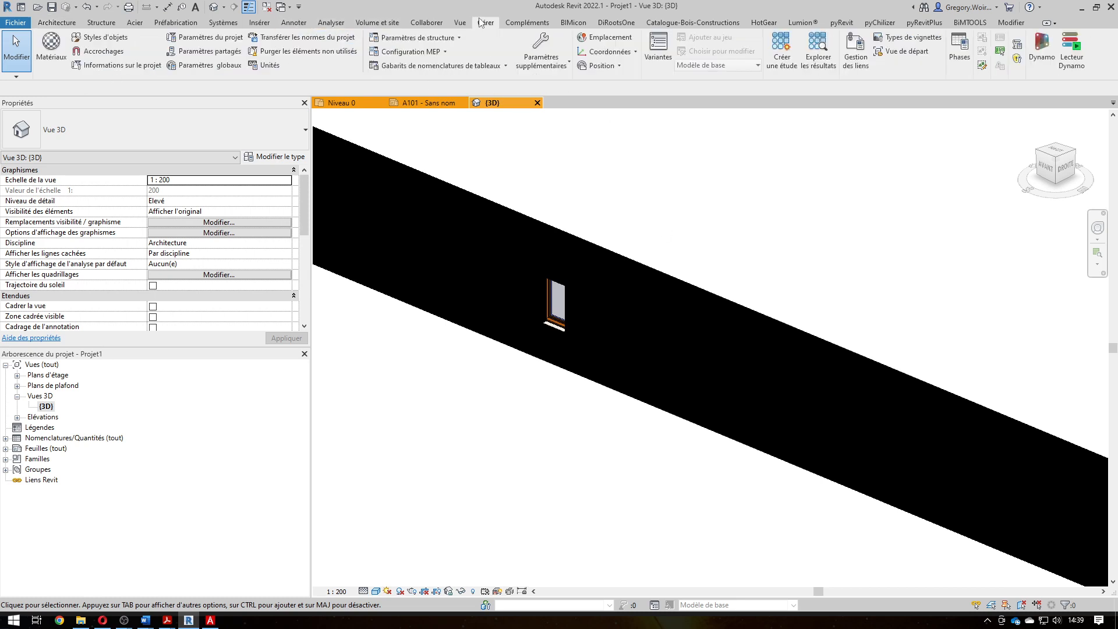
pyautogui.click(52, 48)
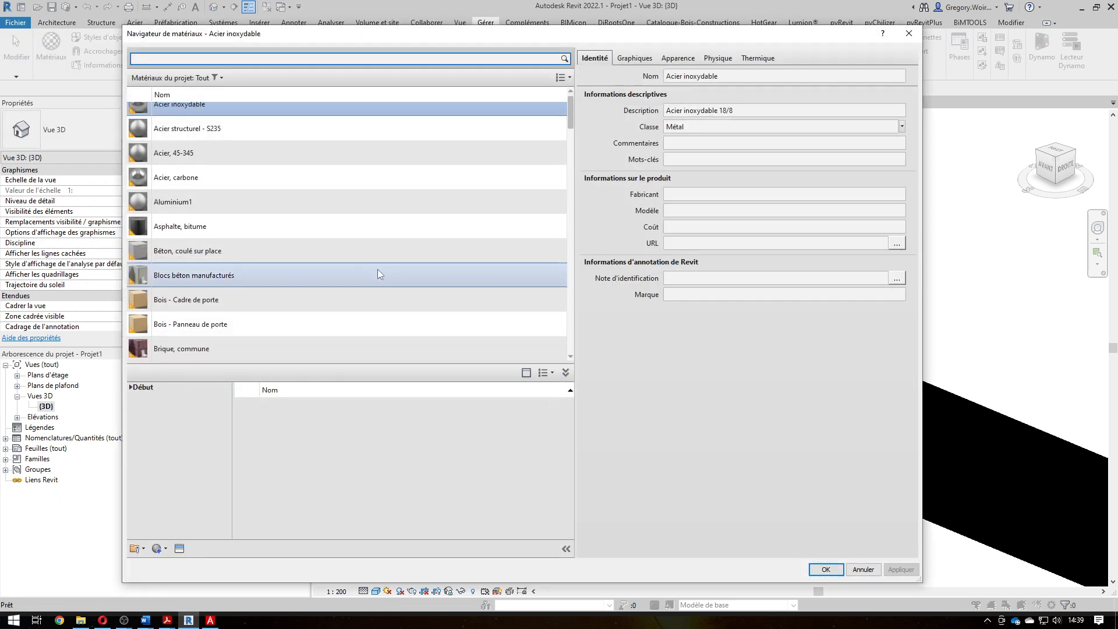
pyautogui.click(188, 118)
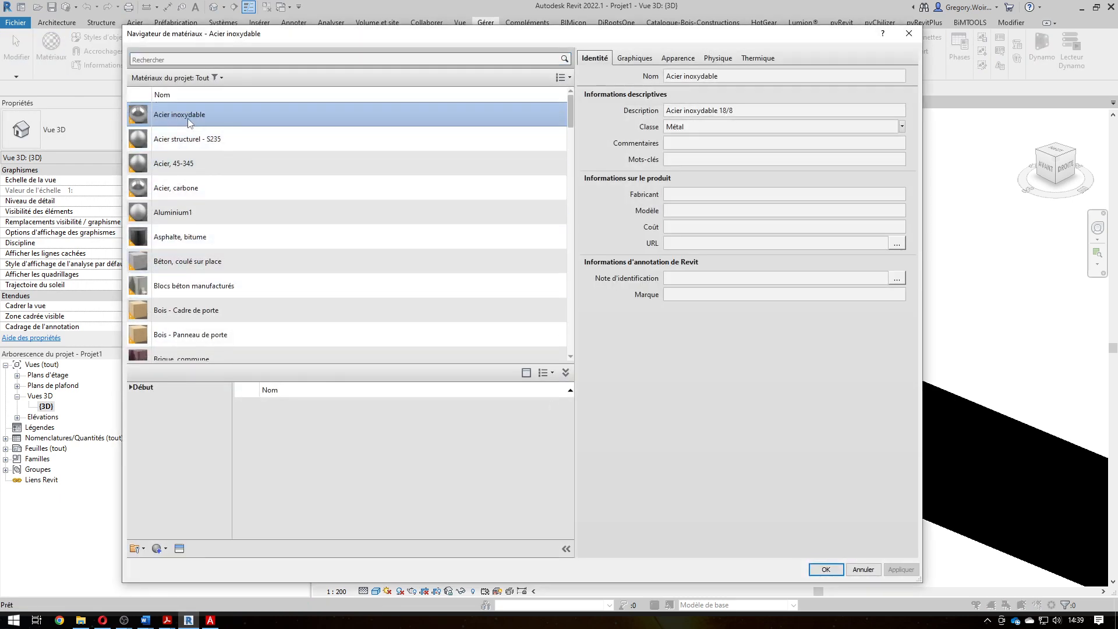
pyautogui.click(636, 58)
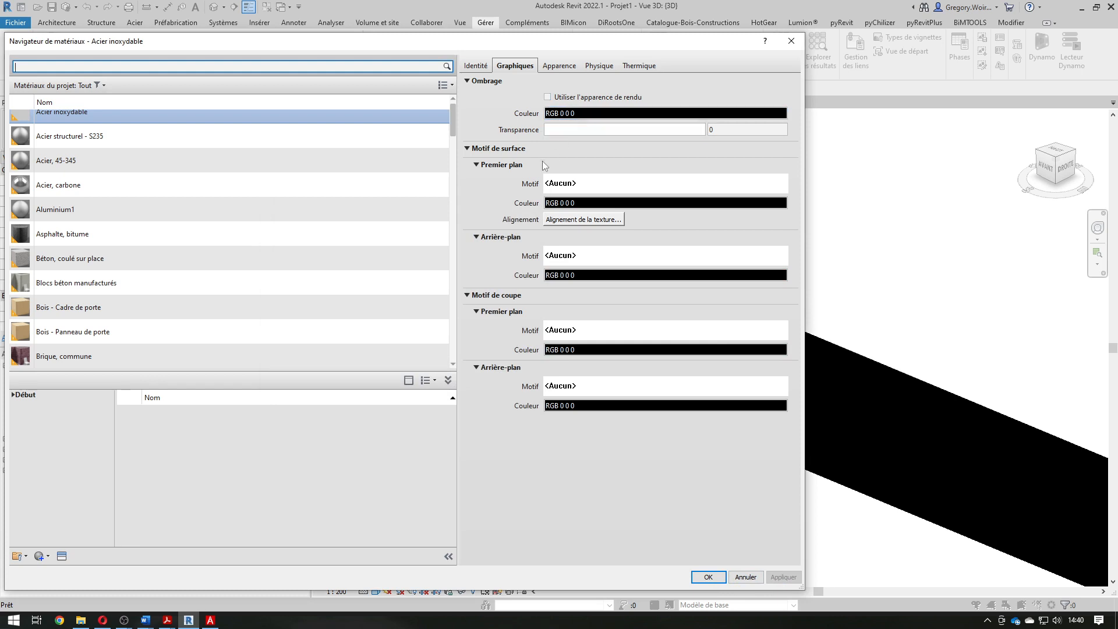
# - Set the shading colour of the Acier inoxydable material to red, RGB 255 0 0, and apply it to the project
pyautogui.click(584, 113)
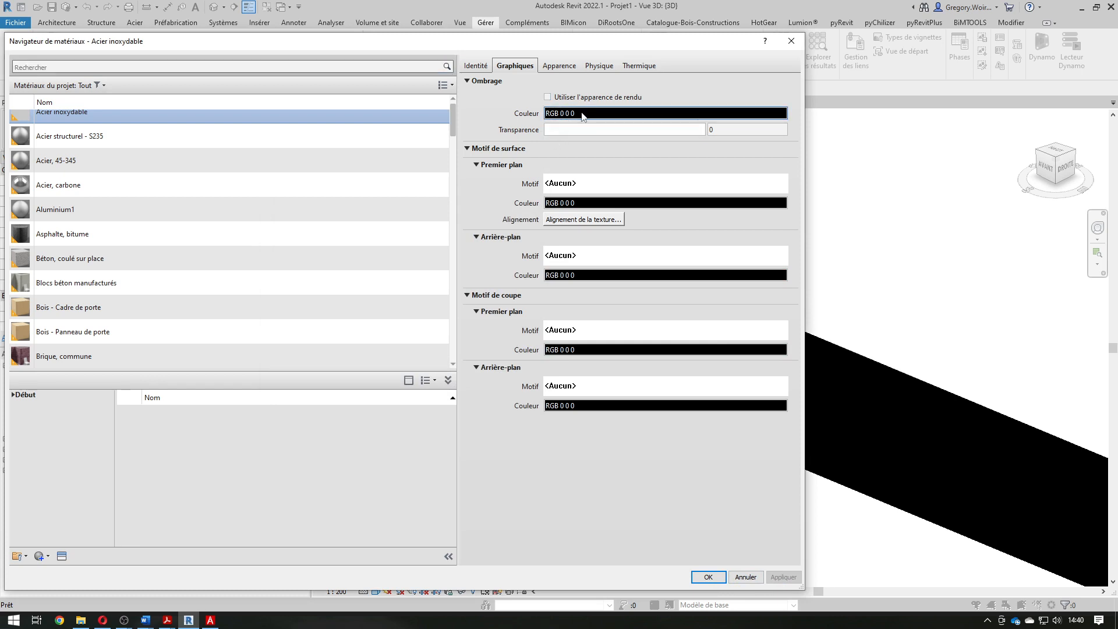
pyautogui.click(284, 245)
pyautogui.click(461, 417)
pyautogui.click(783, 577)
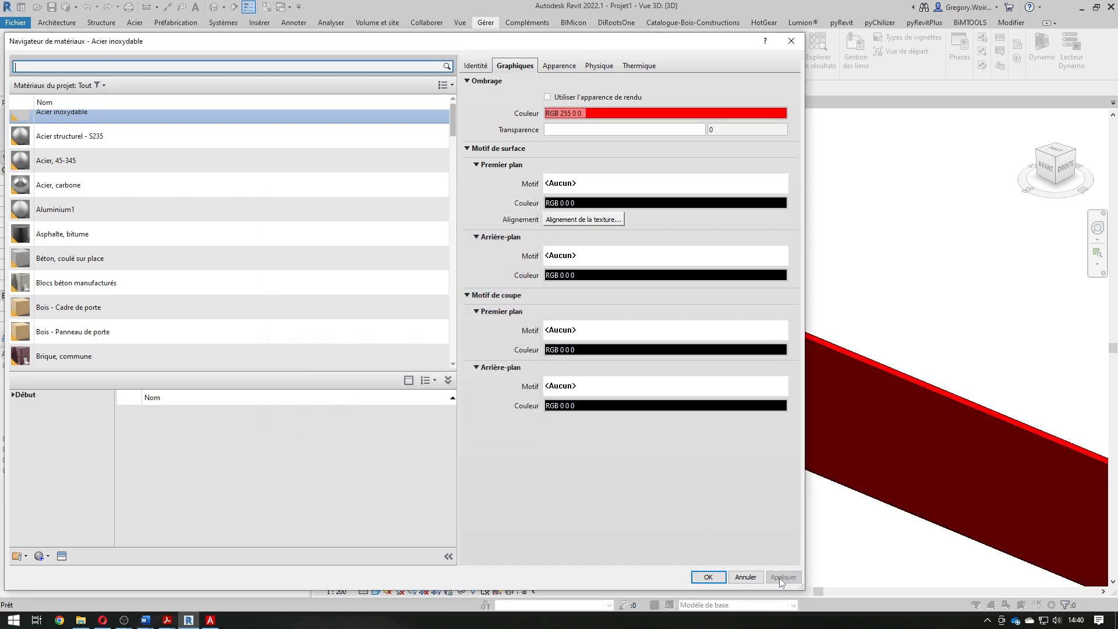
pyautogui.click(706, 577)
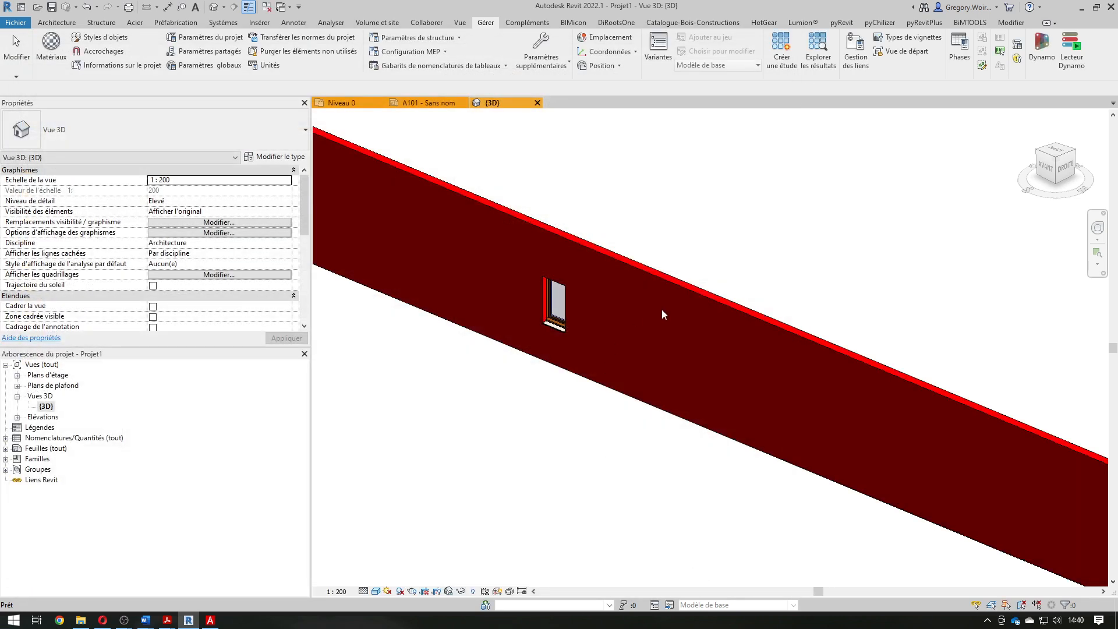
# - Set the 3D view's visual style to Couleurs uniformes
pyautogui.click(376, 591)
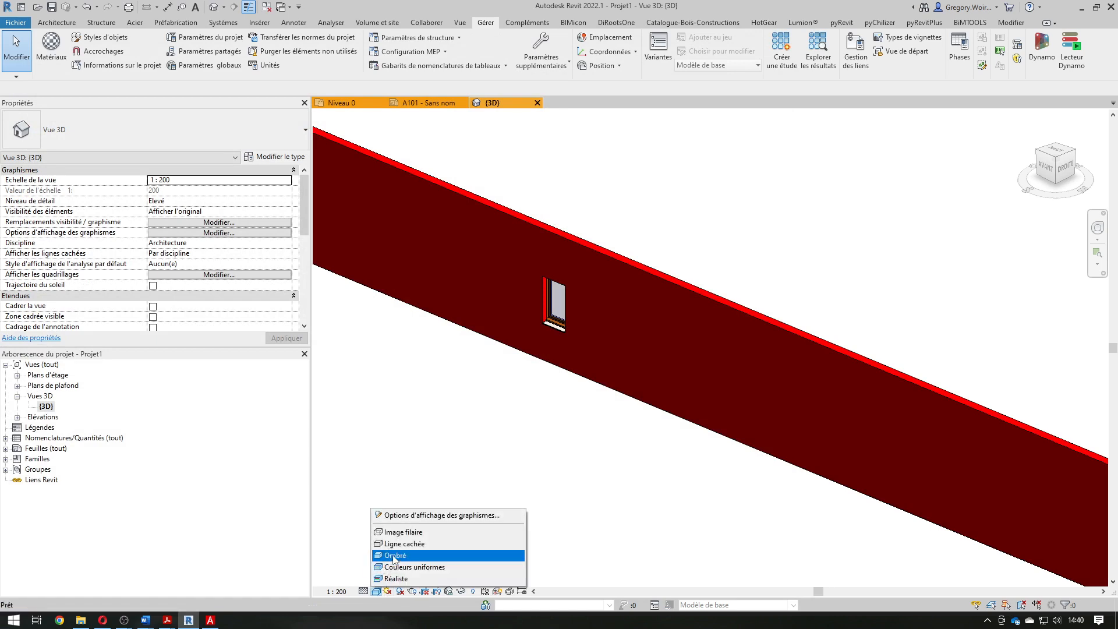
pyautogui.click(393, 556)
pyautogui.click(376, 591)
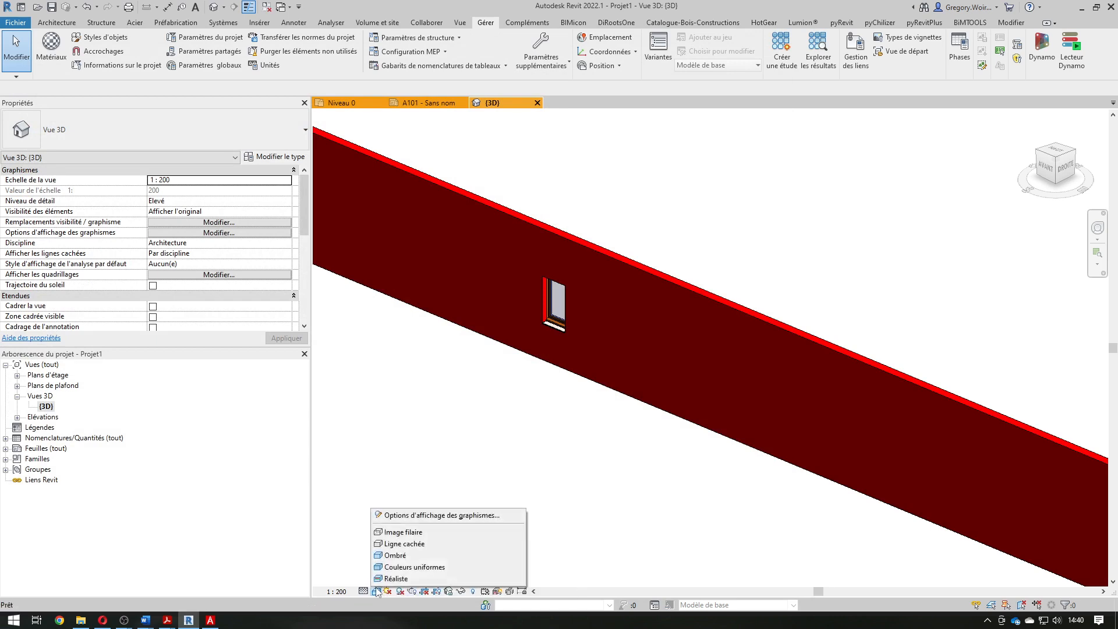
pyautogui.click(401, 566)
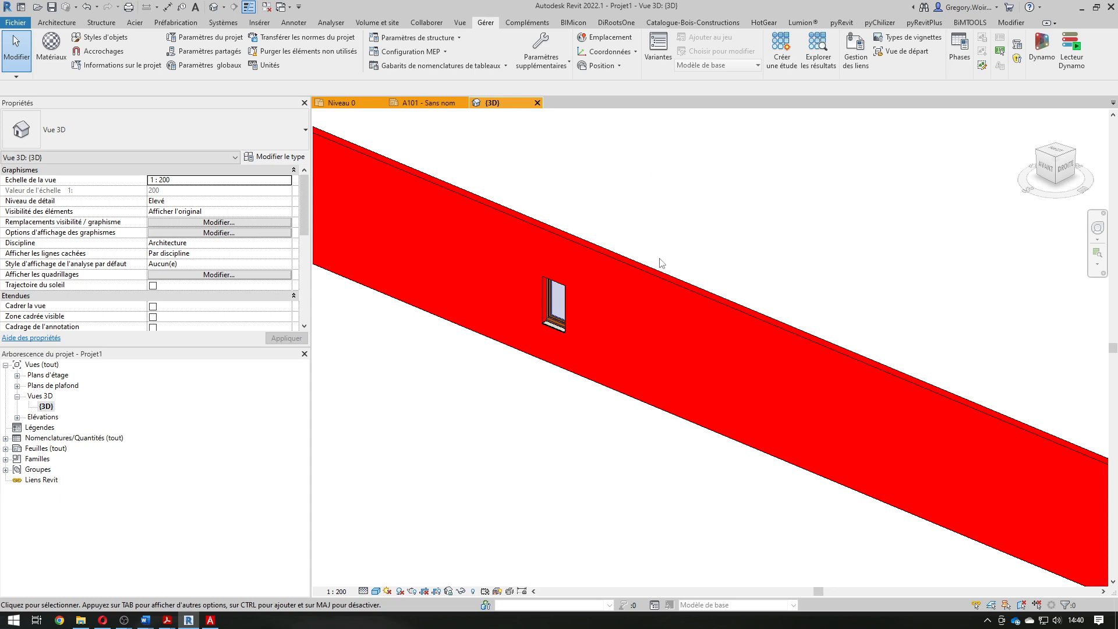
# - Choose Béton, coulé sur place as the material of the Porteur/Ossature layer in the wall type Générique - Ext. 200 mm
pyautogui.click(640, 263)
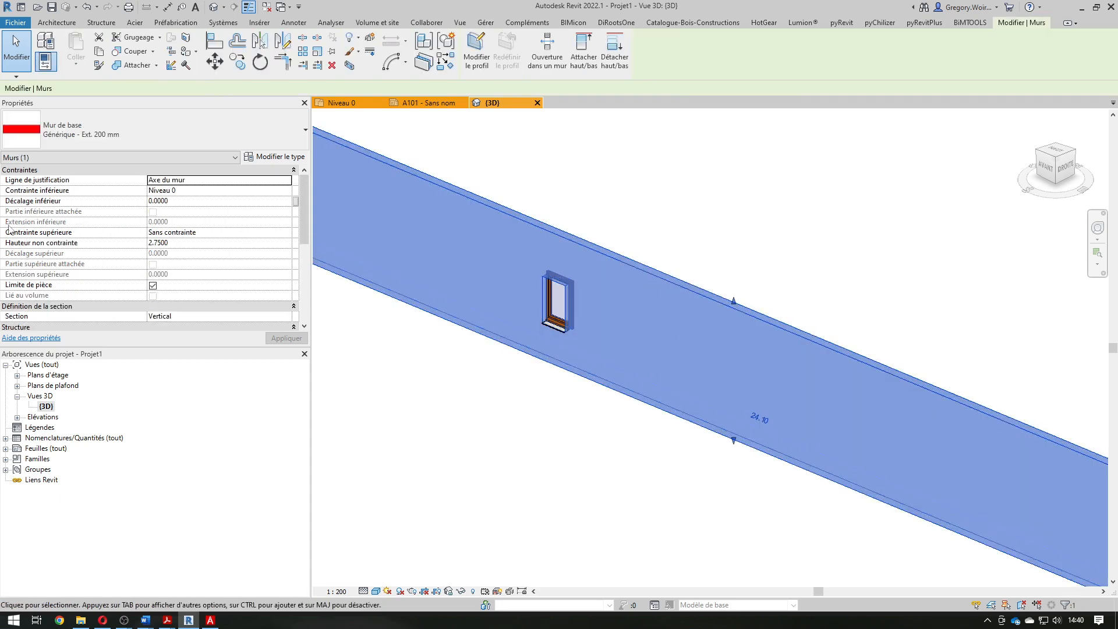
pyautogui.click(273, 157)
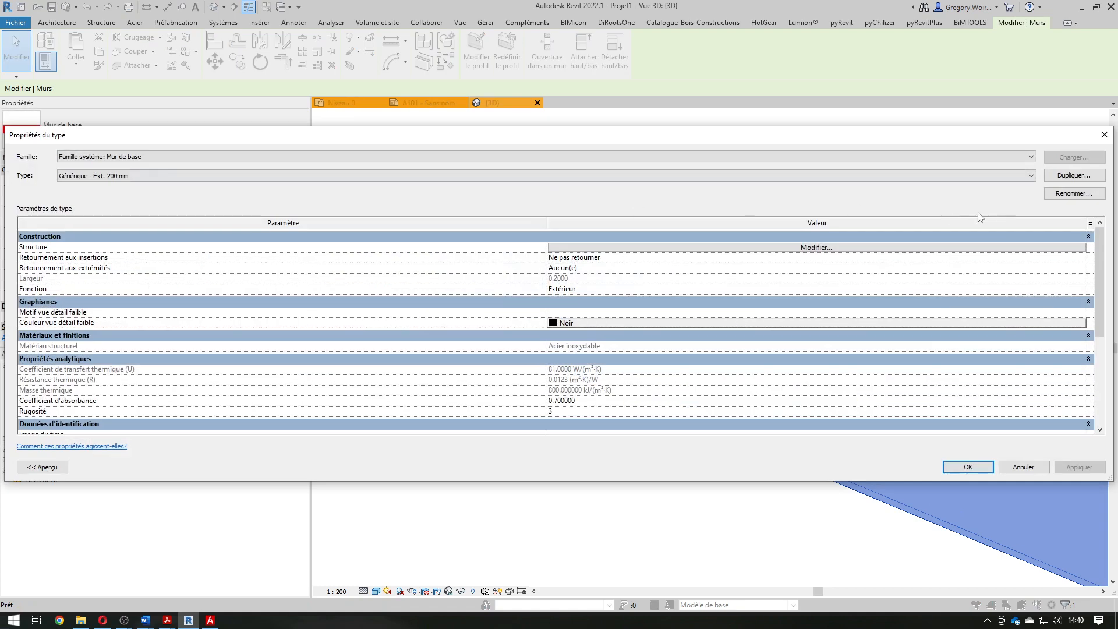
pyautogui.click(865, 247)
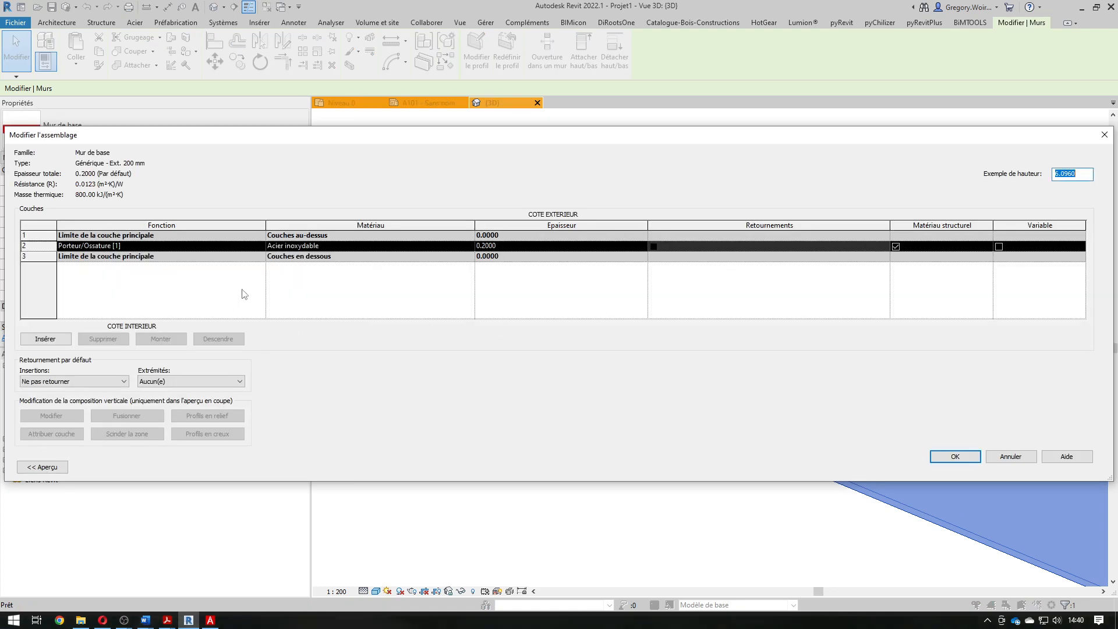
pyautogui.click(469, 245)
pyautogui.click(469, 245)
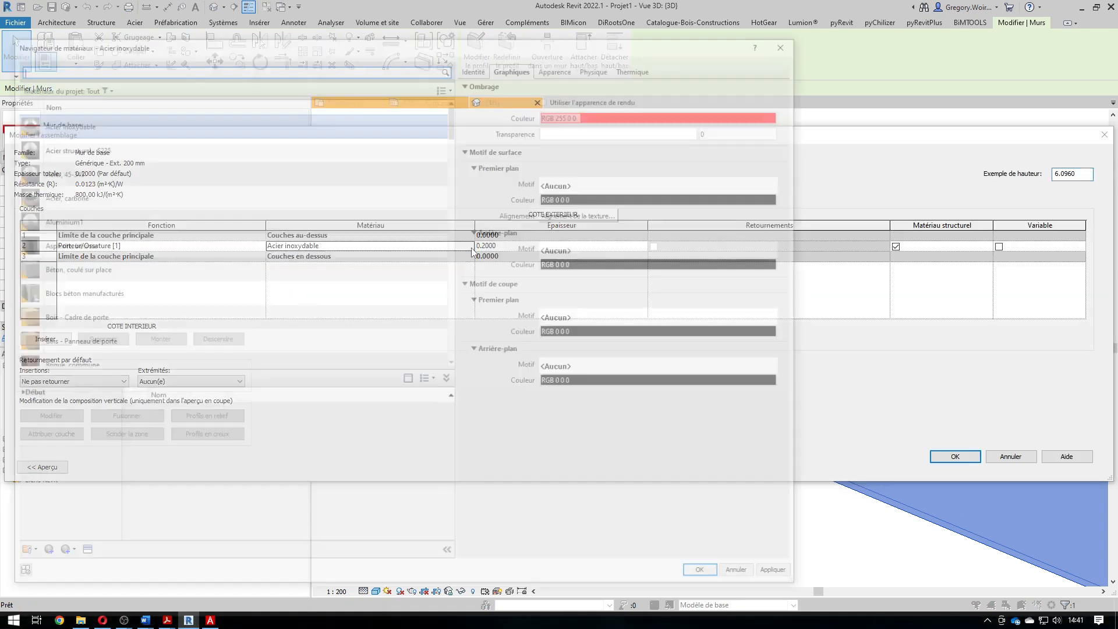
pyautogui.click(132, 259)
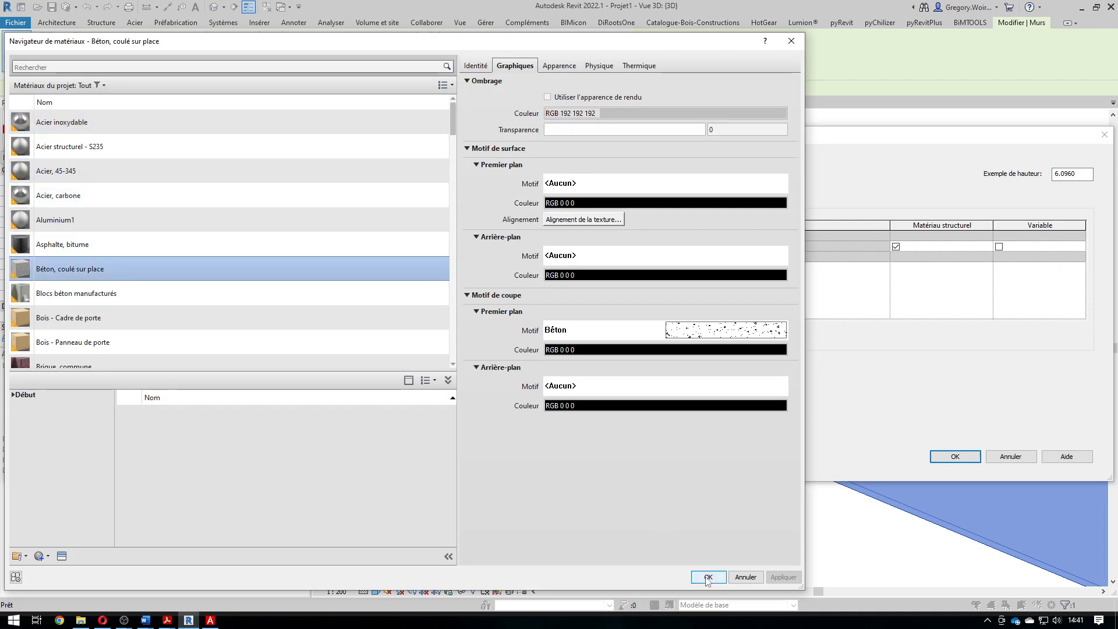
pyautogui.scroll(-1, 445, 239)
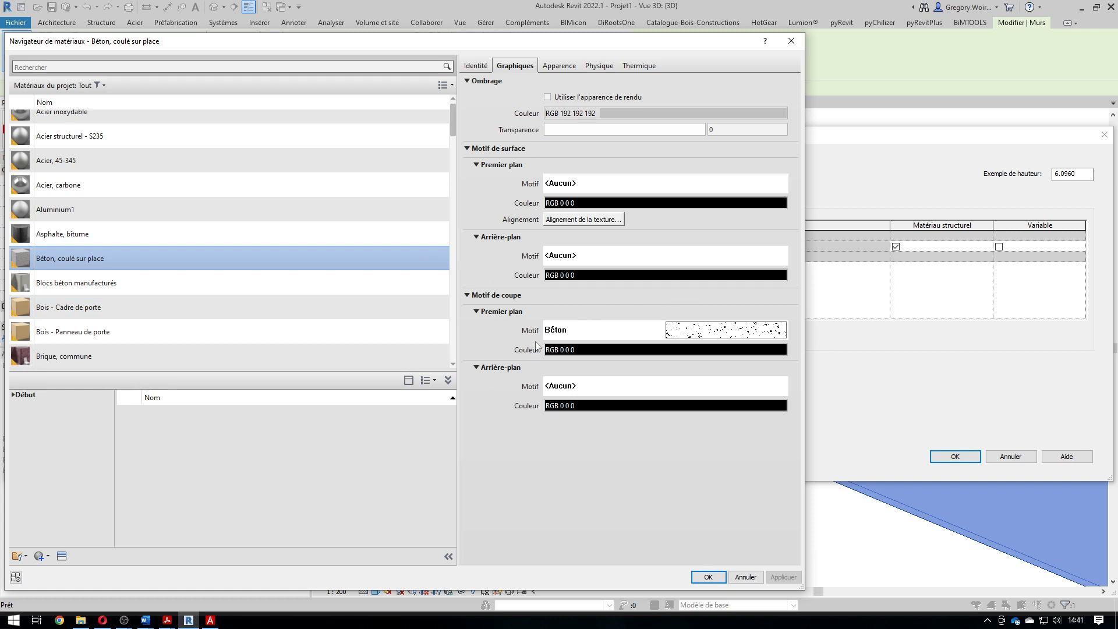
# - Examine the fill patterns offered for the cut foreground of the Béton, coulé sur place material
pyautogui.click(705, 329)
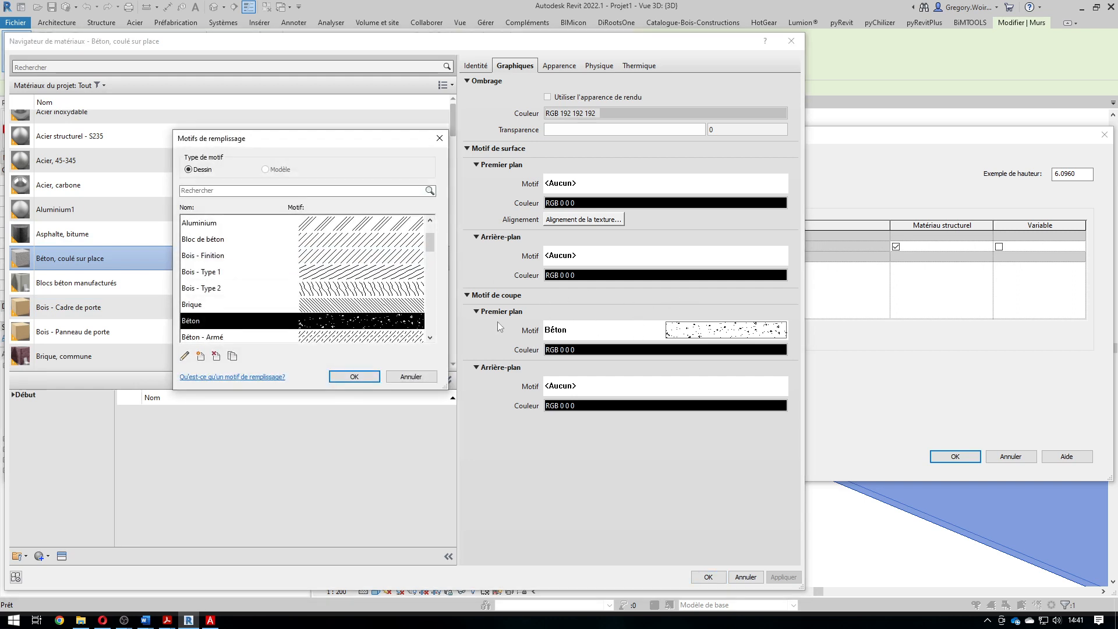
pyautogui.click(411, 376)
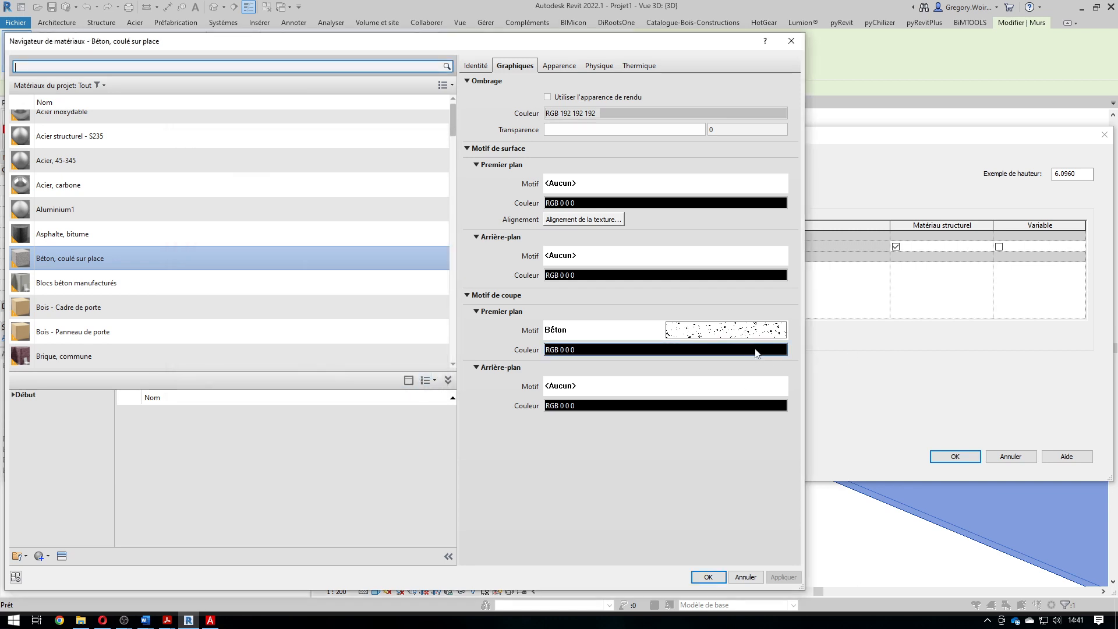
pyautogui.click(723, 327)
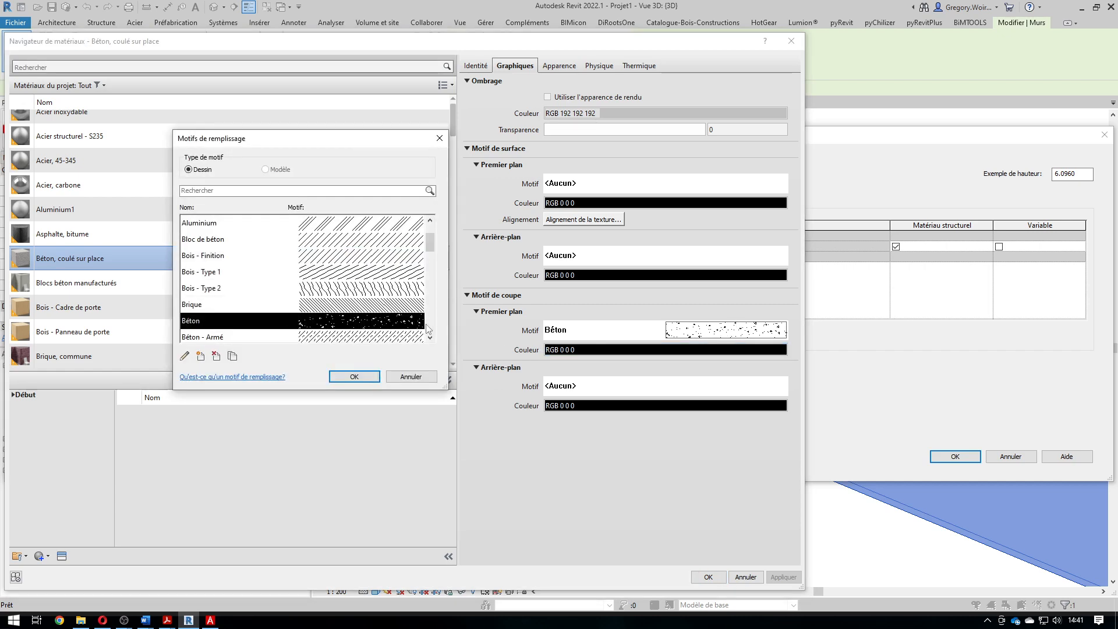
pyautogui.click(341, 377)
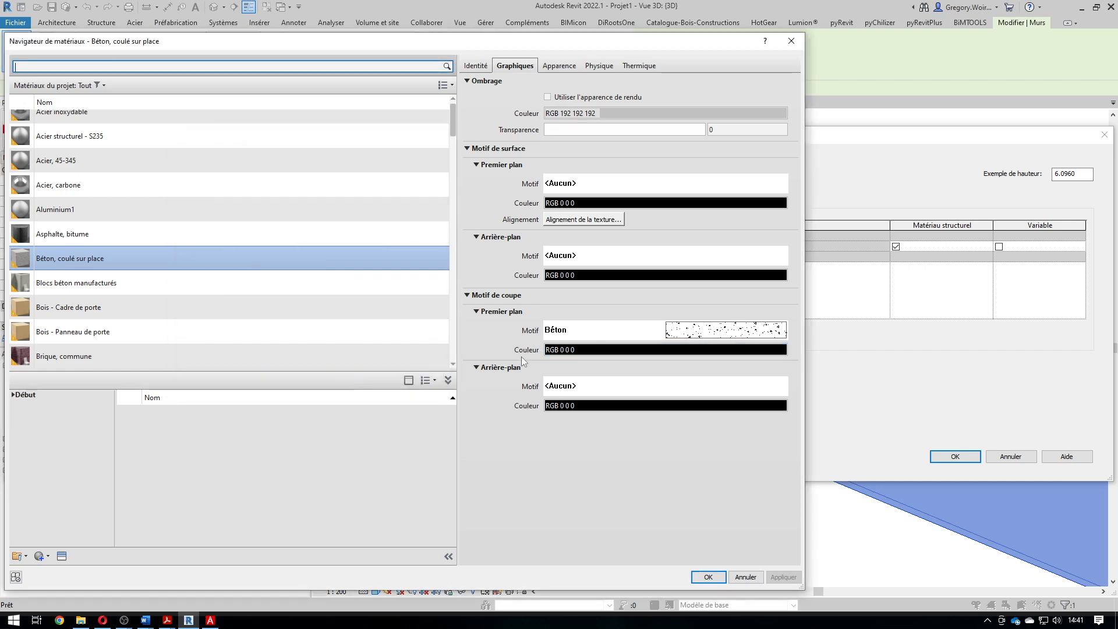
# - Confirm the concrete layer material and the wall type's edits, and deselect the wall in the 3D view
pyautogui.click(707, 578)
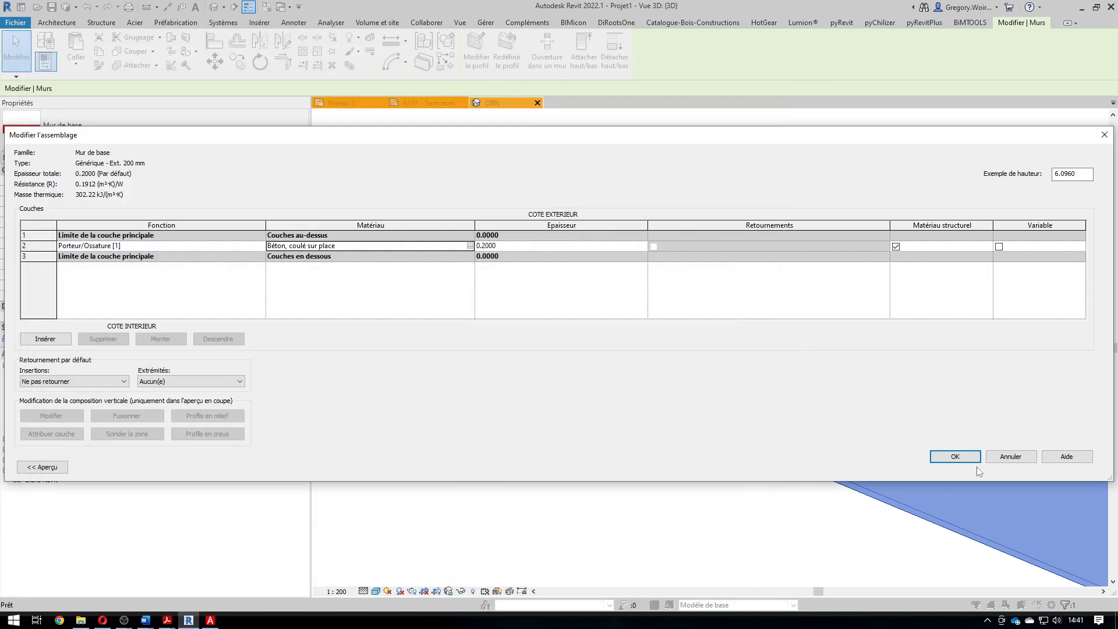
pyautogui.click(962, 458)
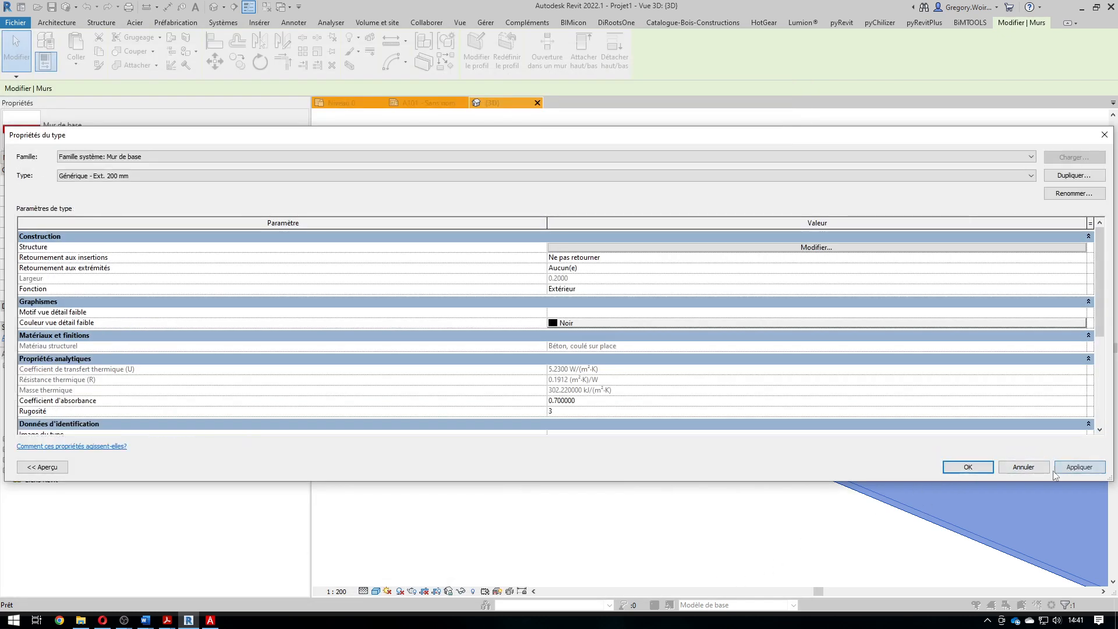
pyautogui.click(989, 469)
pyautogui.click(751, 558)
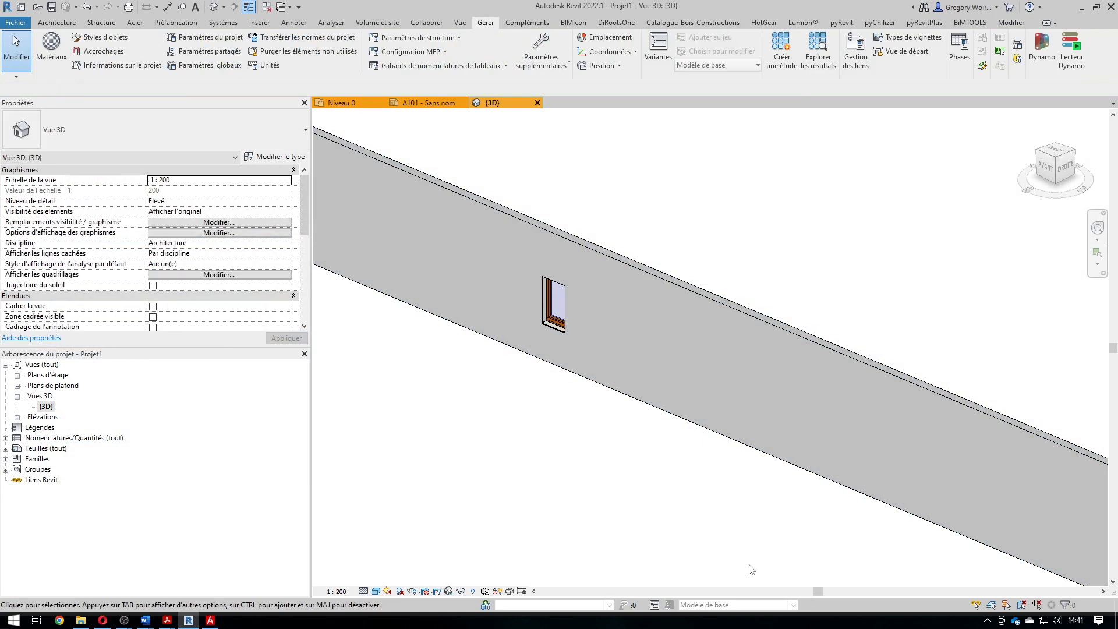
pyautogui.scroll(-1, 751, 558)
# - Open the Niveau 0 floor plan and draw a vertical building section across the wall, between the window and its far end
pyautogui.doubleClick(50, 375)
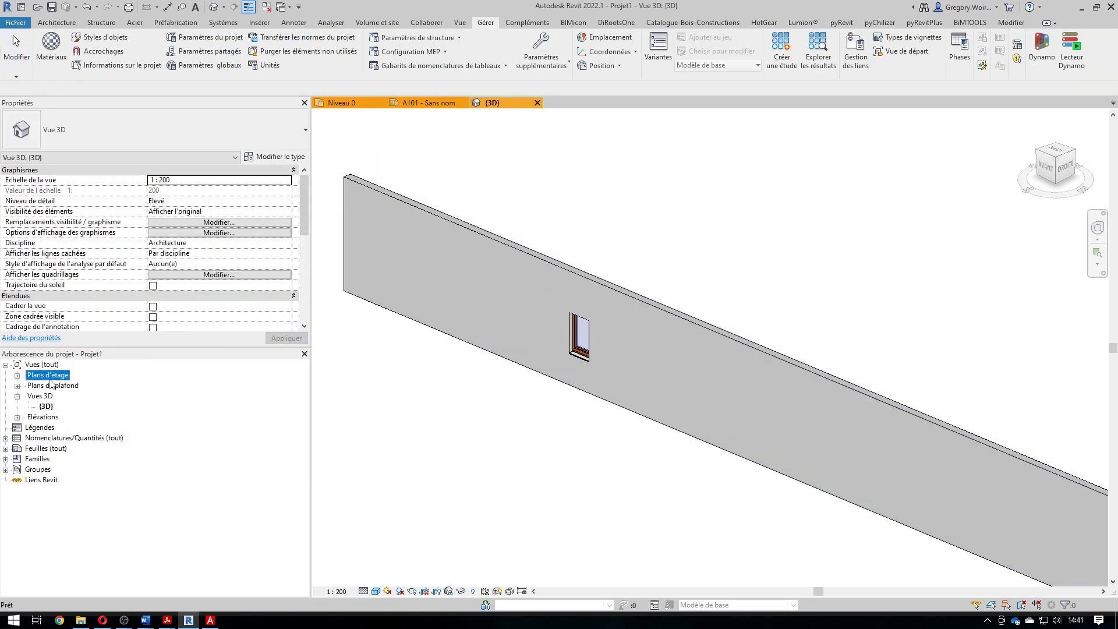
pyautogui.doubleClick(64, 387)
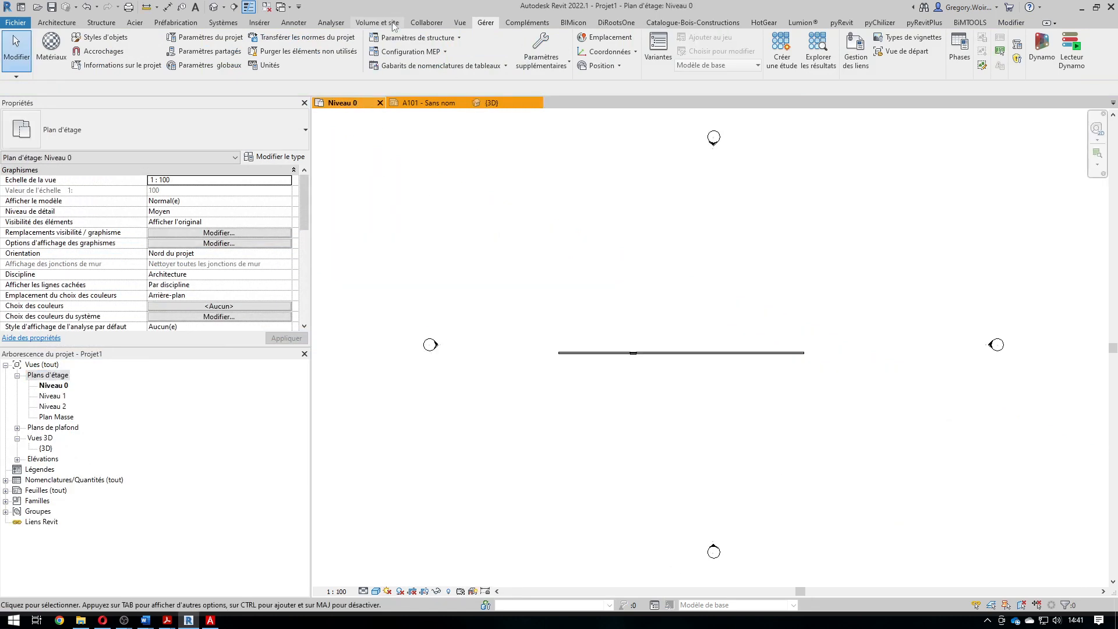
pyautogui.click(459, 22)
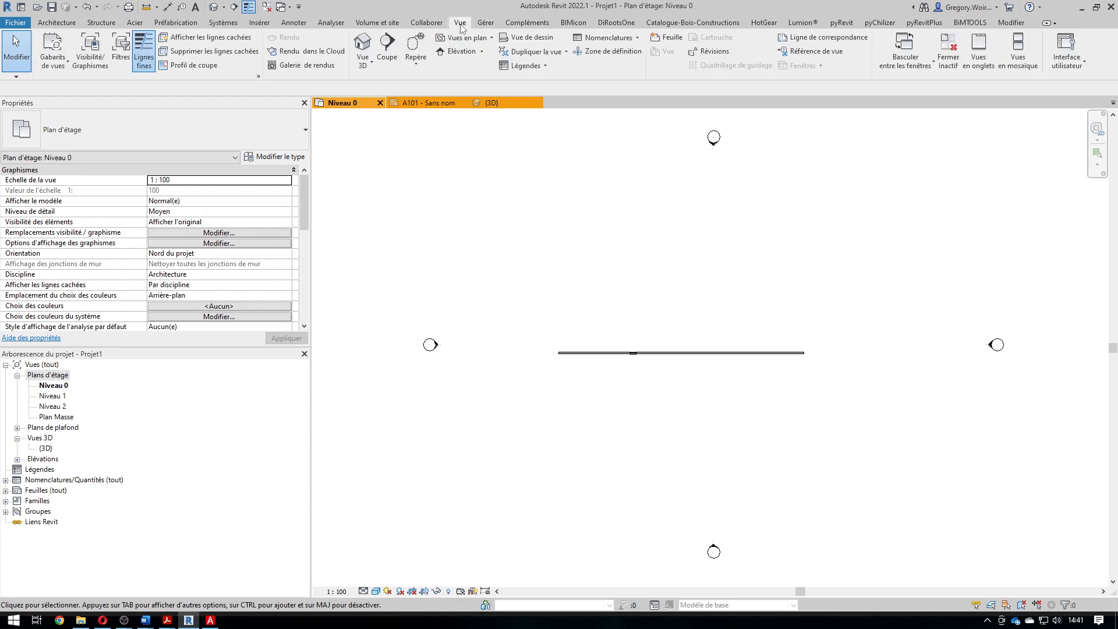
pyautogui.click(387, 52)
pyautogui.click(684, 383)
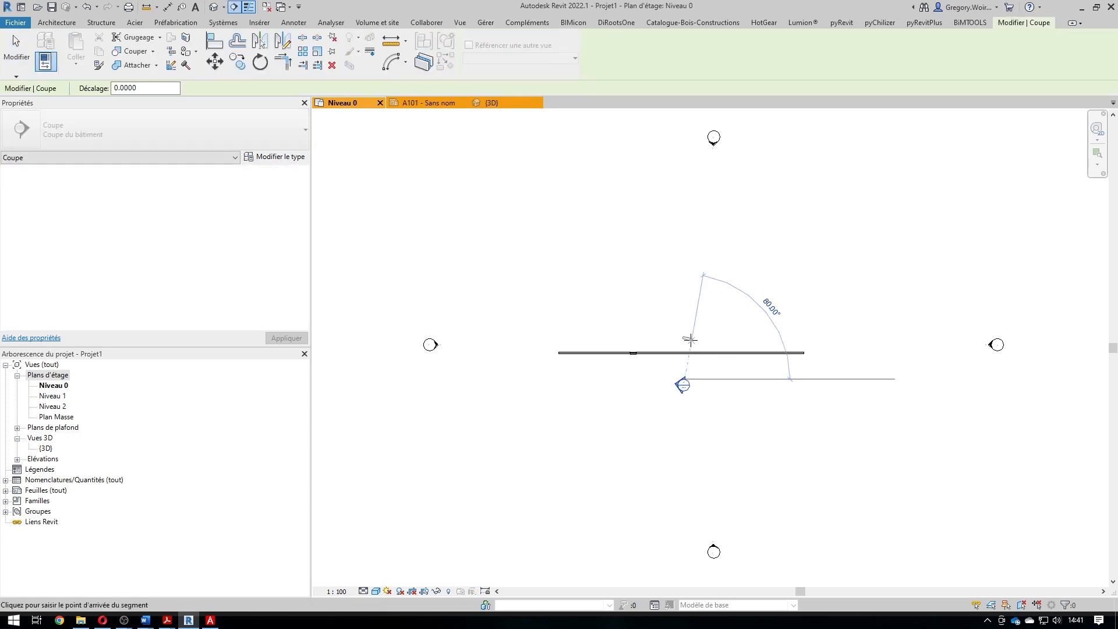
pyautogui.click(681, 331)
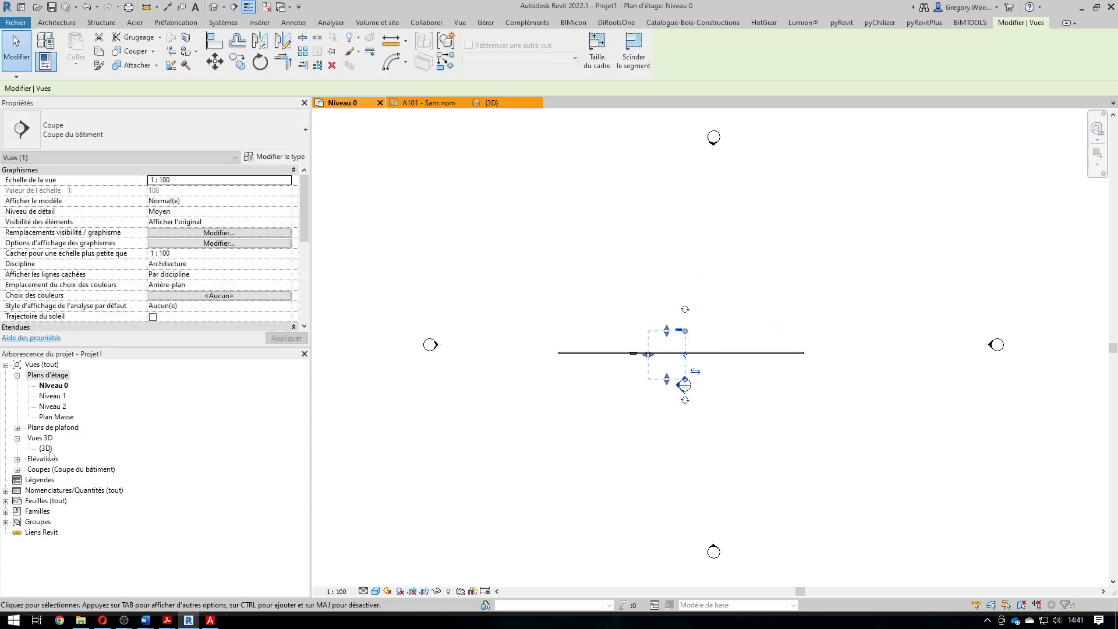
# - Open the section view Coupe 1 to see the wall's concrete cut pattern up close
pyautogui.click(17, 469)
pyautogui.click(50, 480)
pyautogui.doubleClick(50, 479)
pyautogui.scroll(2, 687, 302)
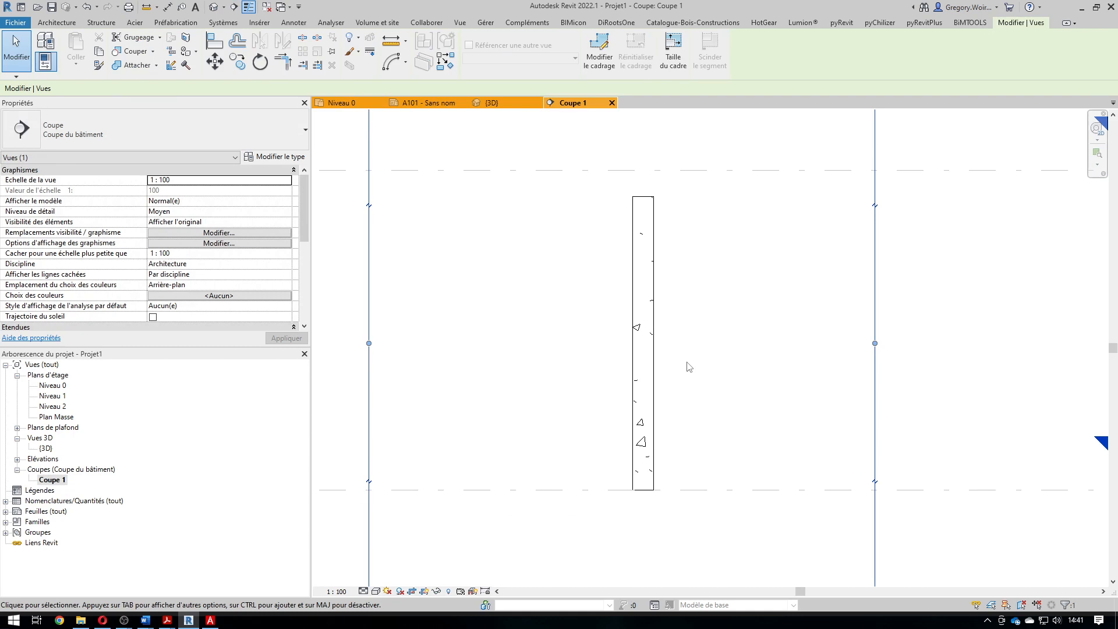
pyautogui.click(636, 308)
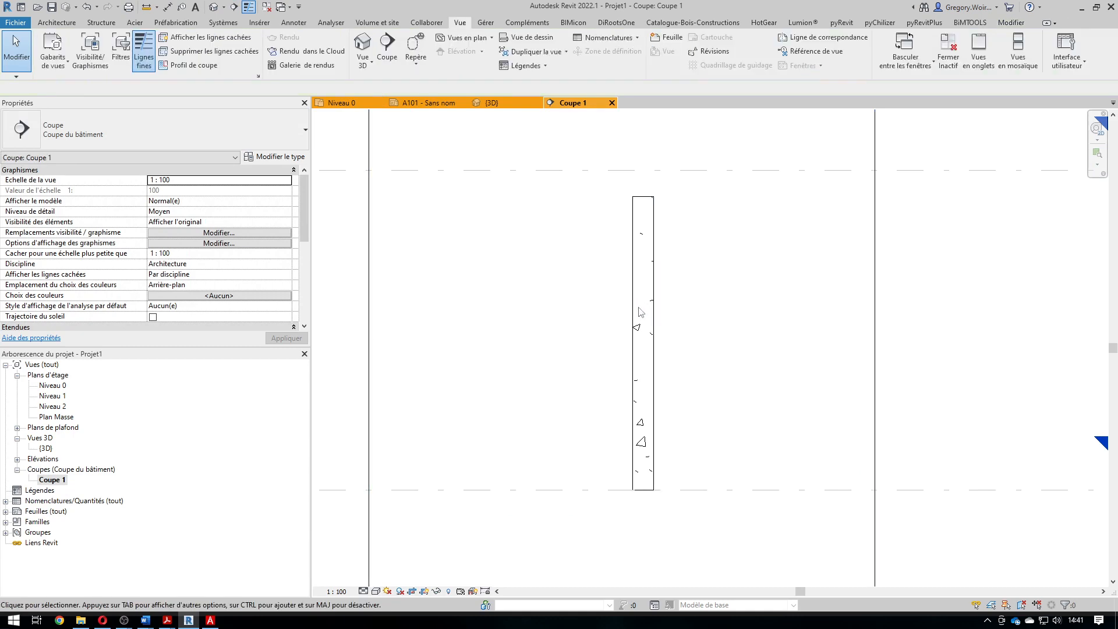
# - Set the cut foreground pattern of the wall layer's Béton, coulé sur place material to Bloc de béton
pyautogui.click(637, 339)
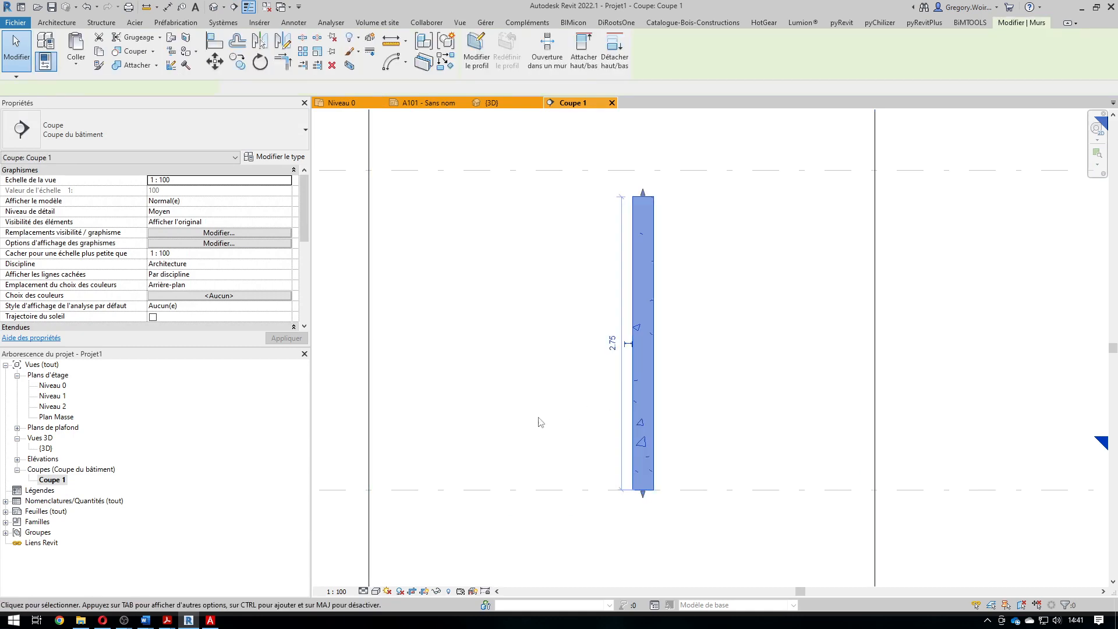
pyautogui.click(271, 157)
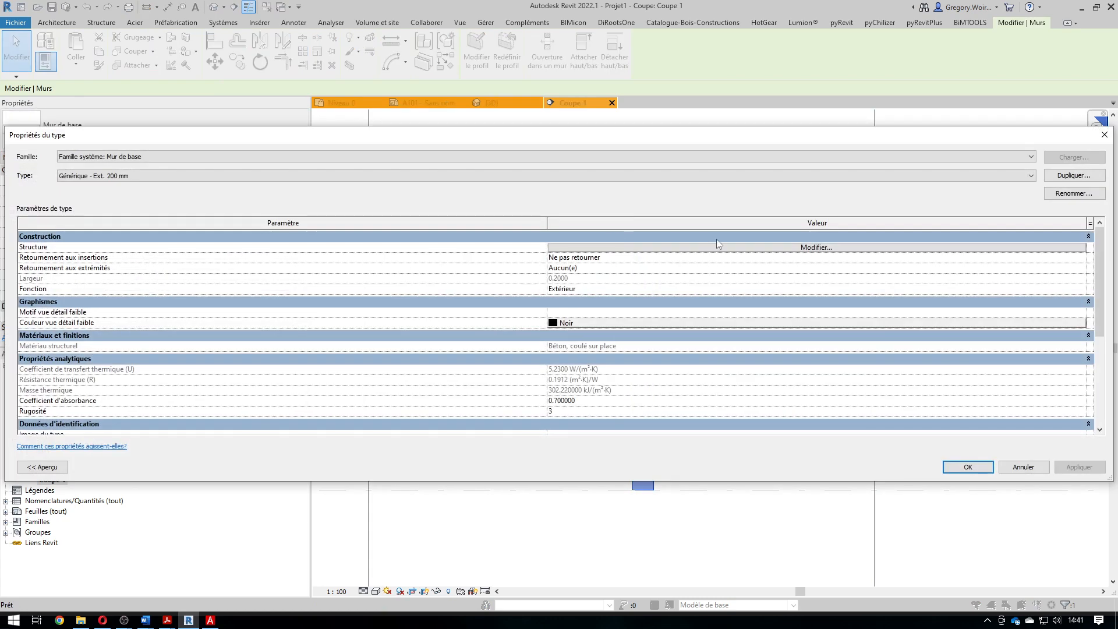
pyautogui.click(732, 247)
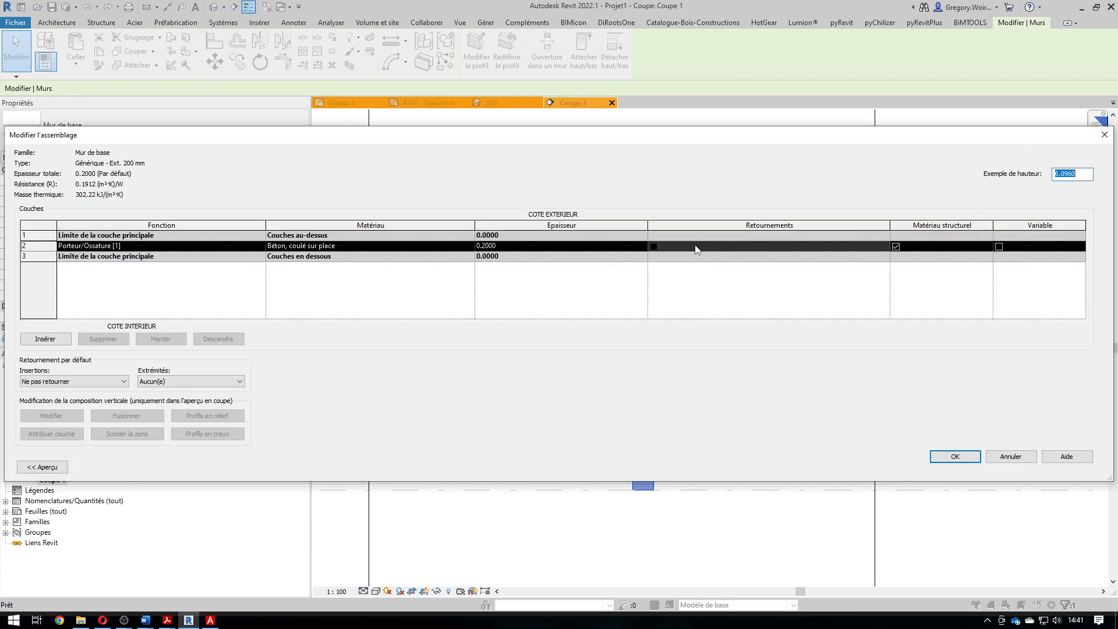
pyautogui.click(469, 247)
pyautogui.click(470, 247)
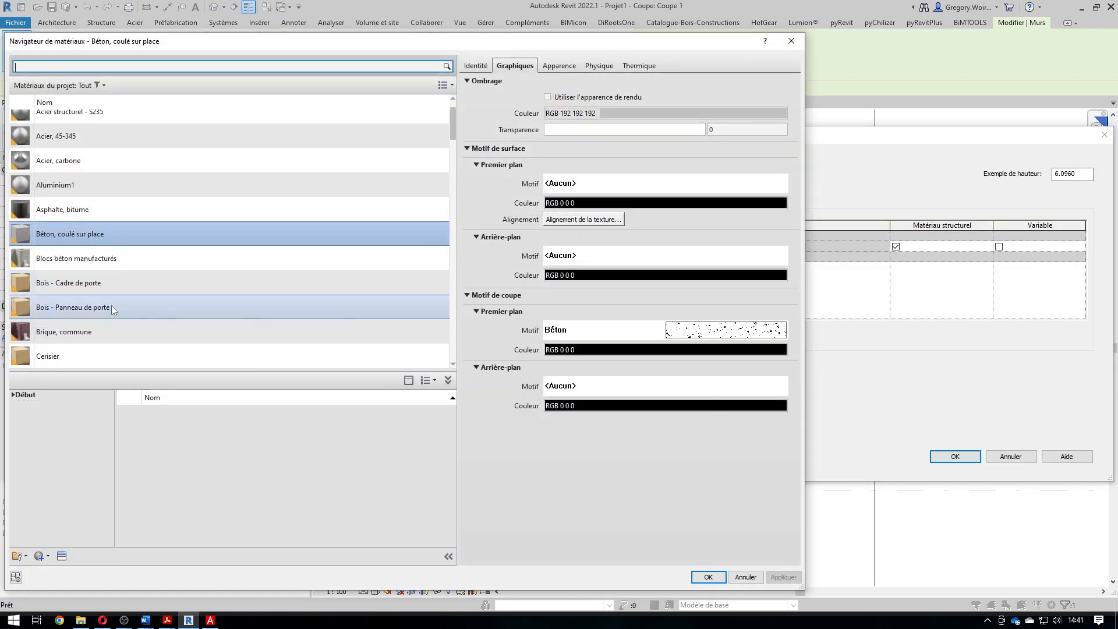
pyautogui.rightClick(144, 235)
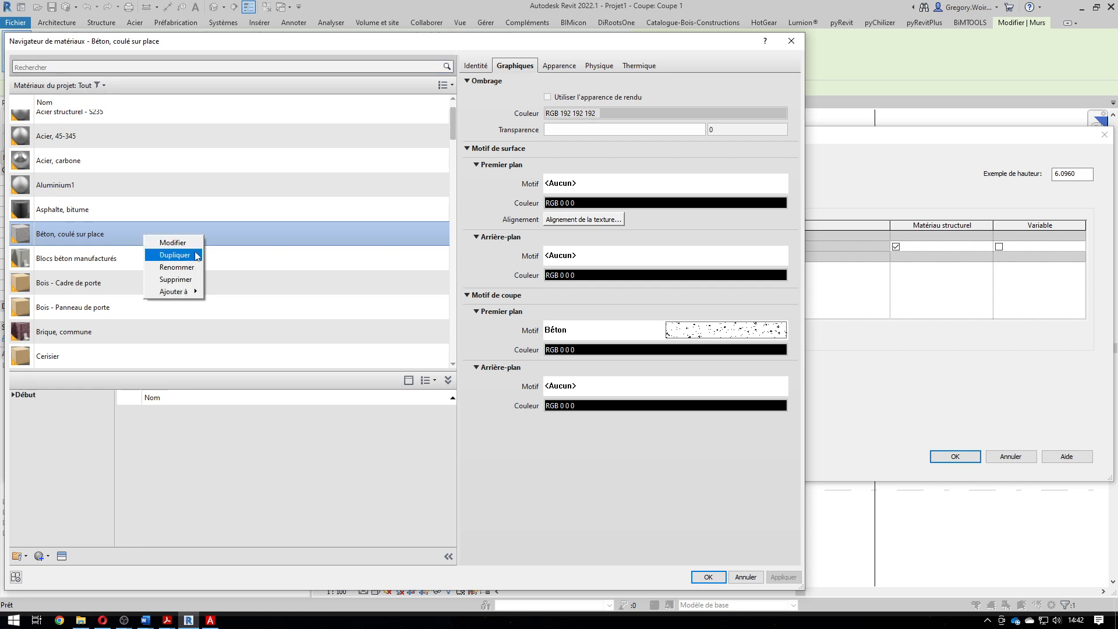
pyautogui.click(543, 511)
pyautogui.click(749, 332)
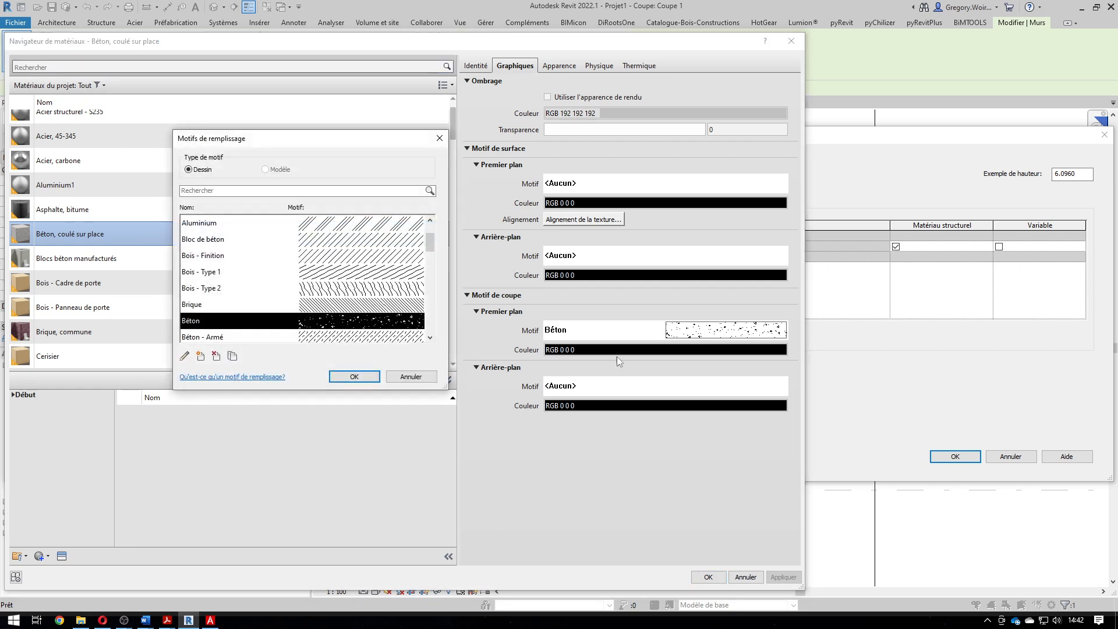
pyautogui.click(365, 245)
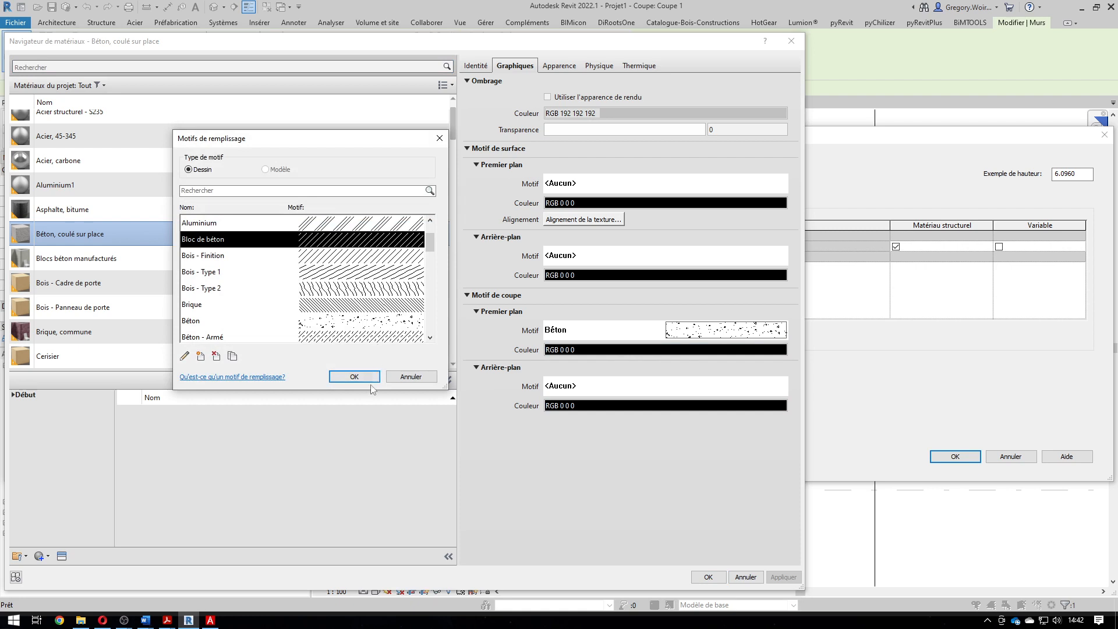
pyautogui.click(355, 375)
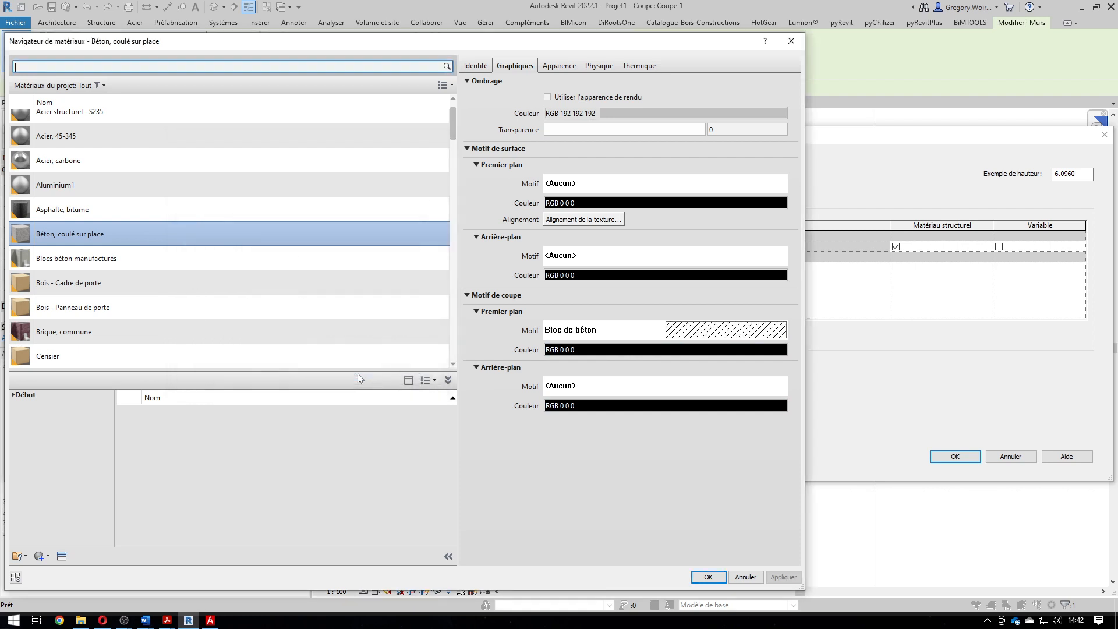
# - Set the colour of the concrete material's cut foreground pattern to blue (RGB 0 0 255), confirm the wall type's edits and deselect the wall
pyautogui.click(612, 351)
pyautogui.click(344, 270)
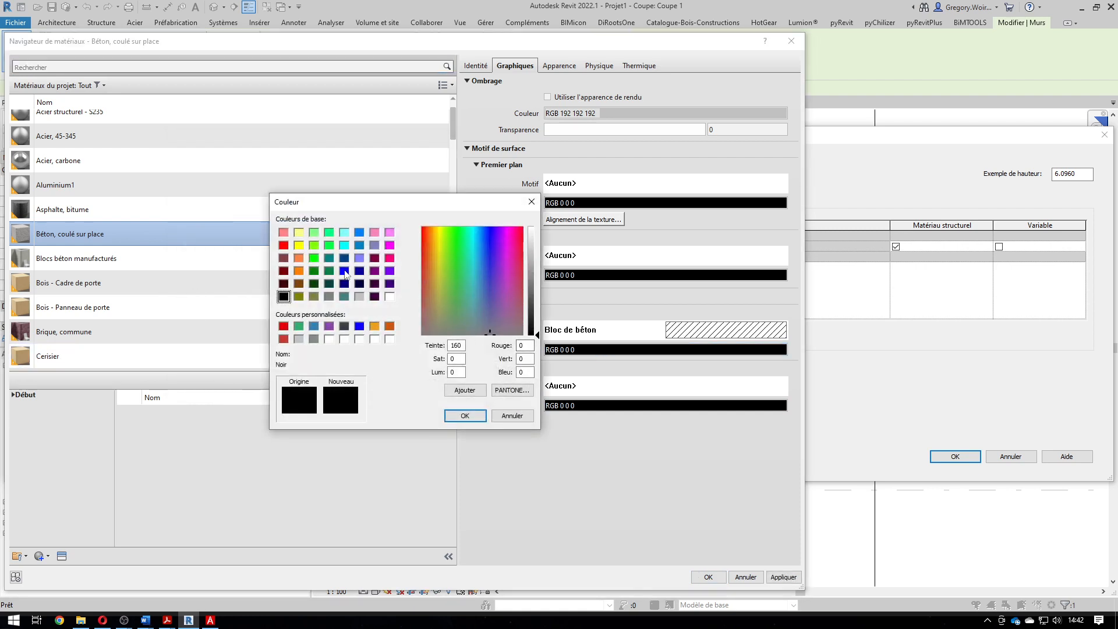
pyautogui.click(464, 415)
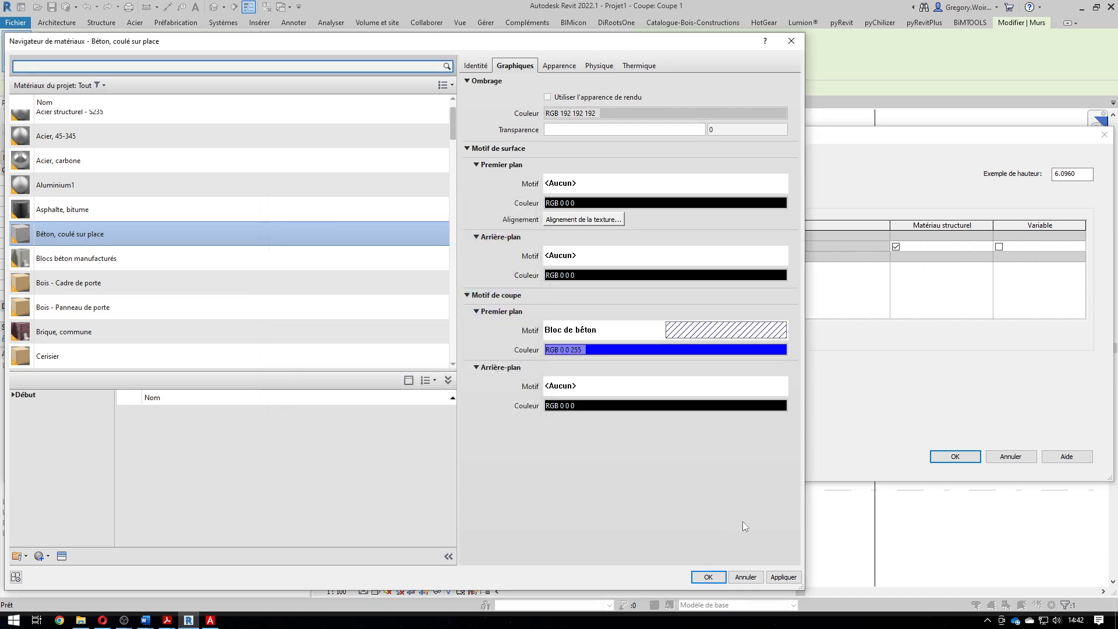
pyautogui.click(708, 576)
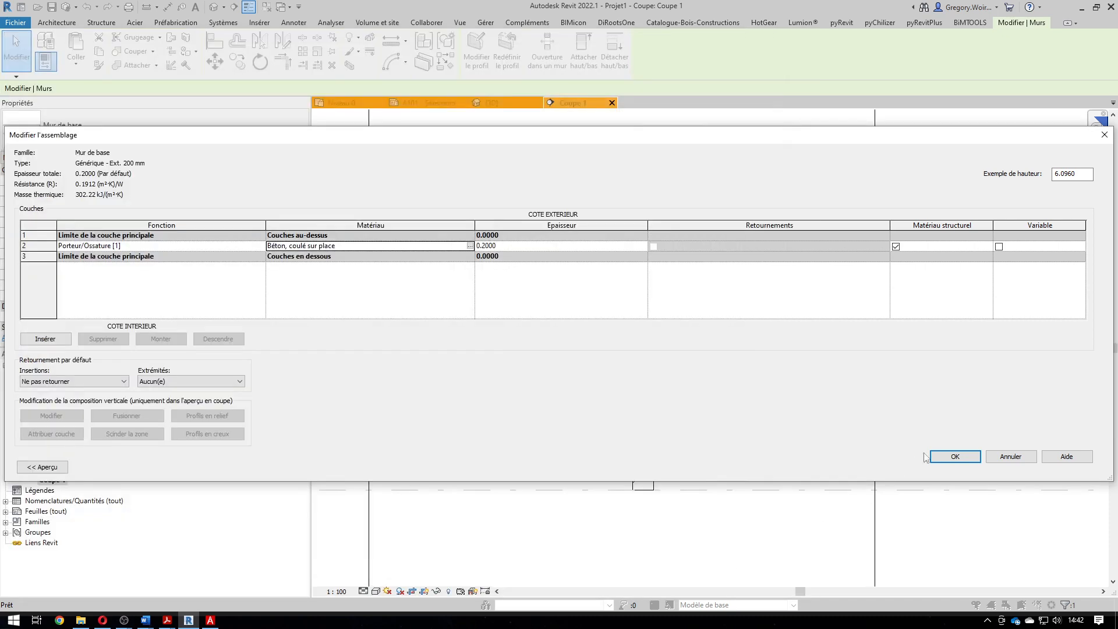
pyautogui.click(954, 456)
pyautogui.click(966, 469)
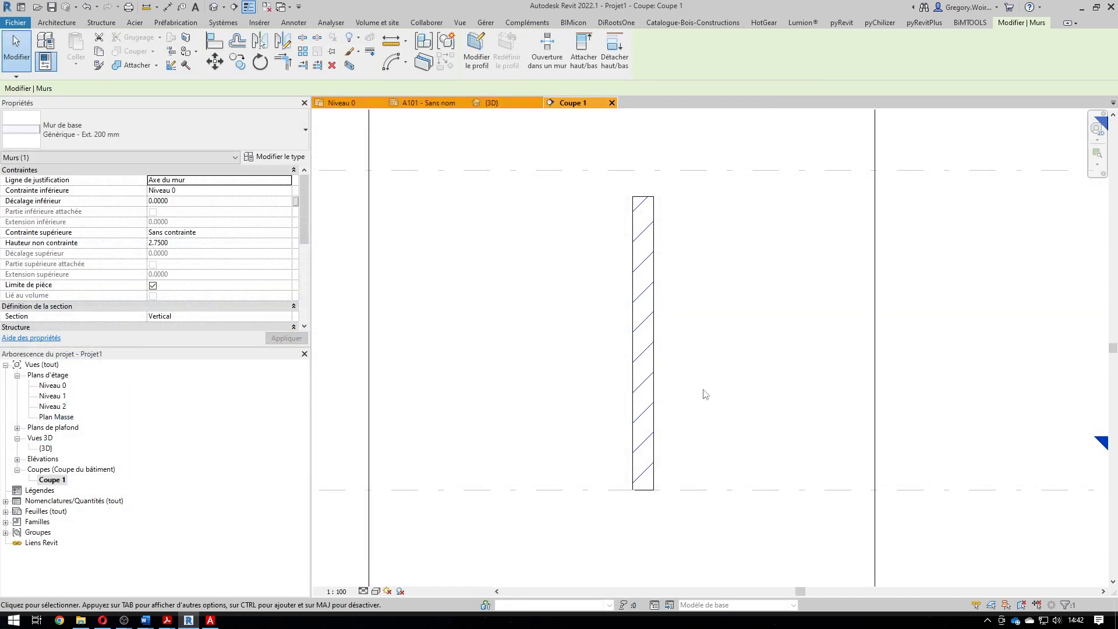
pyautogui.click(707, 235)
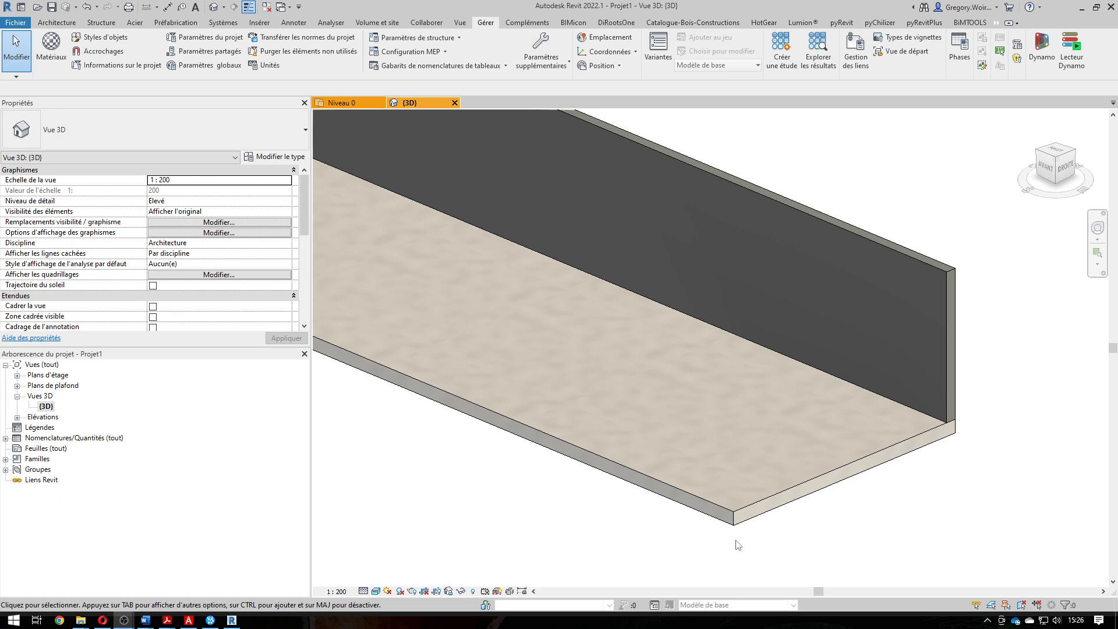
# - Create a new material in the project's material browser and name it Parquet
pyautogui.click(47, 54)
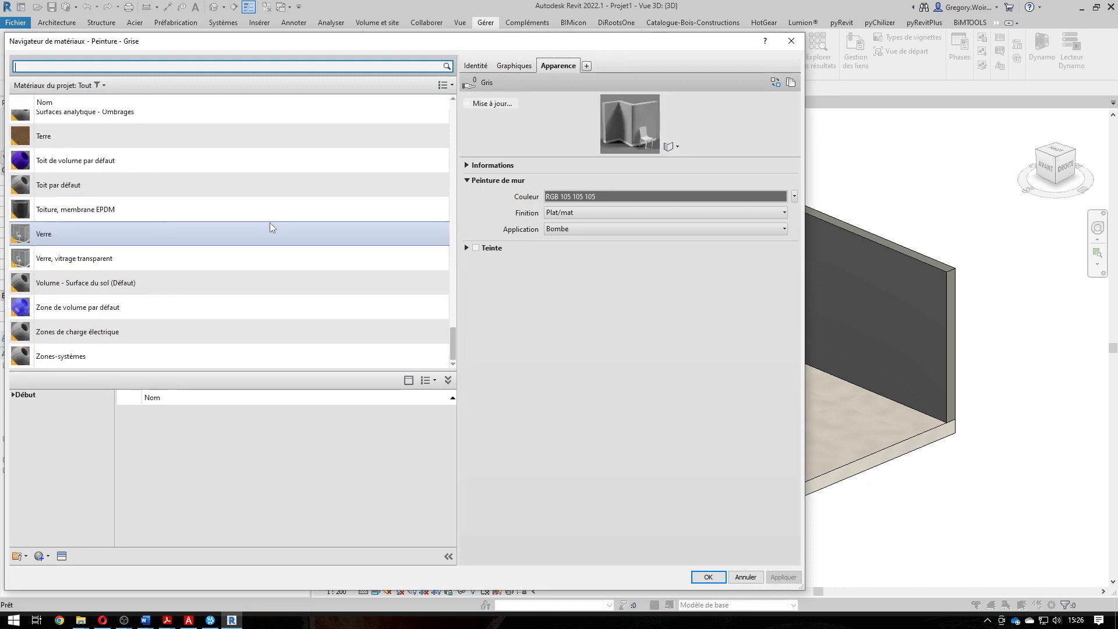
pyautogui.scroll(10, 232, 301)
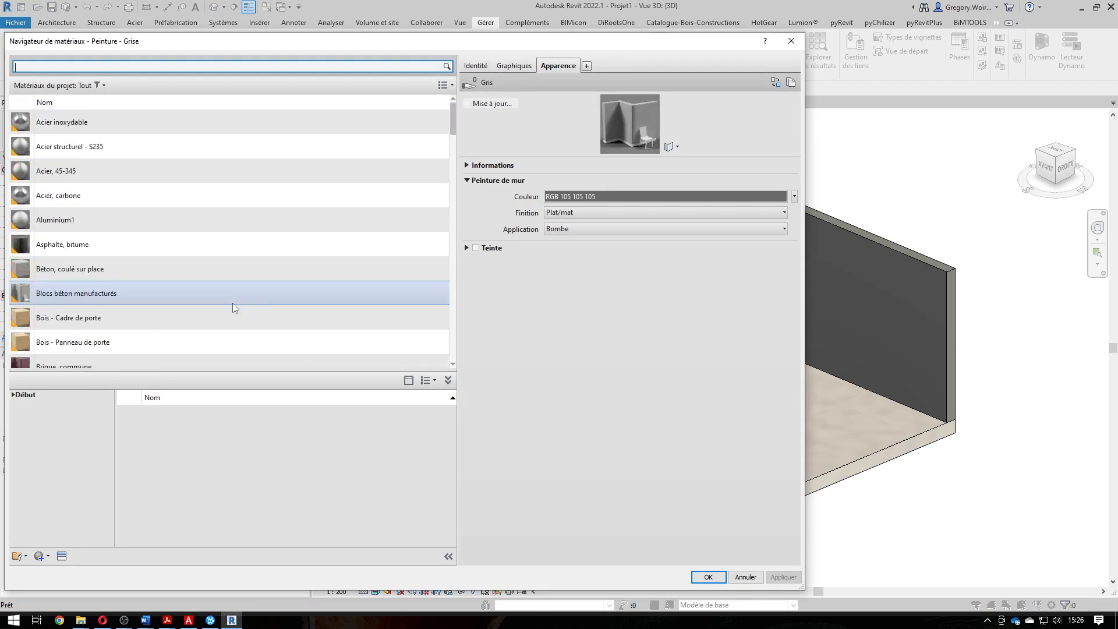
pyautogui.scroll(-1, 242, 270)
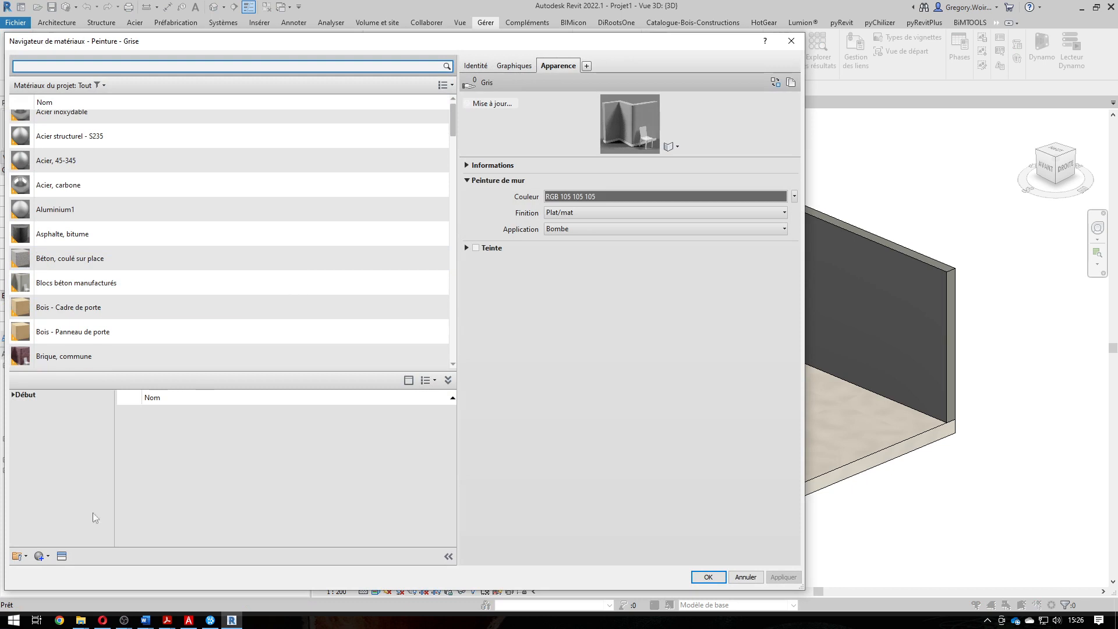
pyautogui.click(49, 556)
pyautogui.click(63, 570)
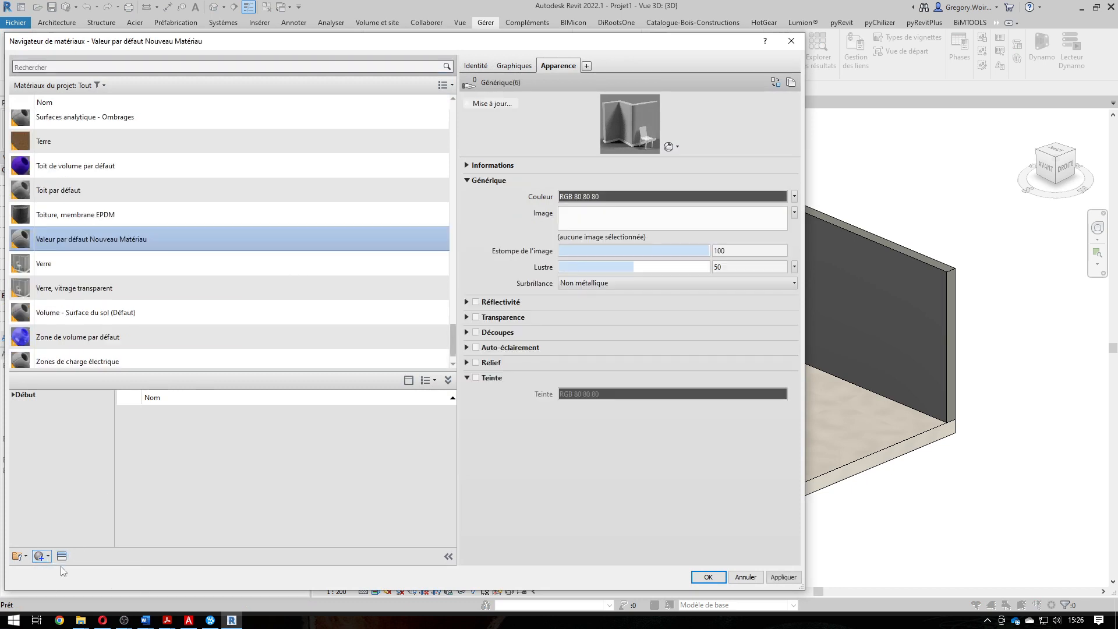
pyautogui.click(476, 65)
pyautogui.click(683, 83)
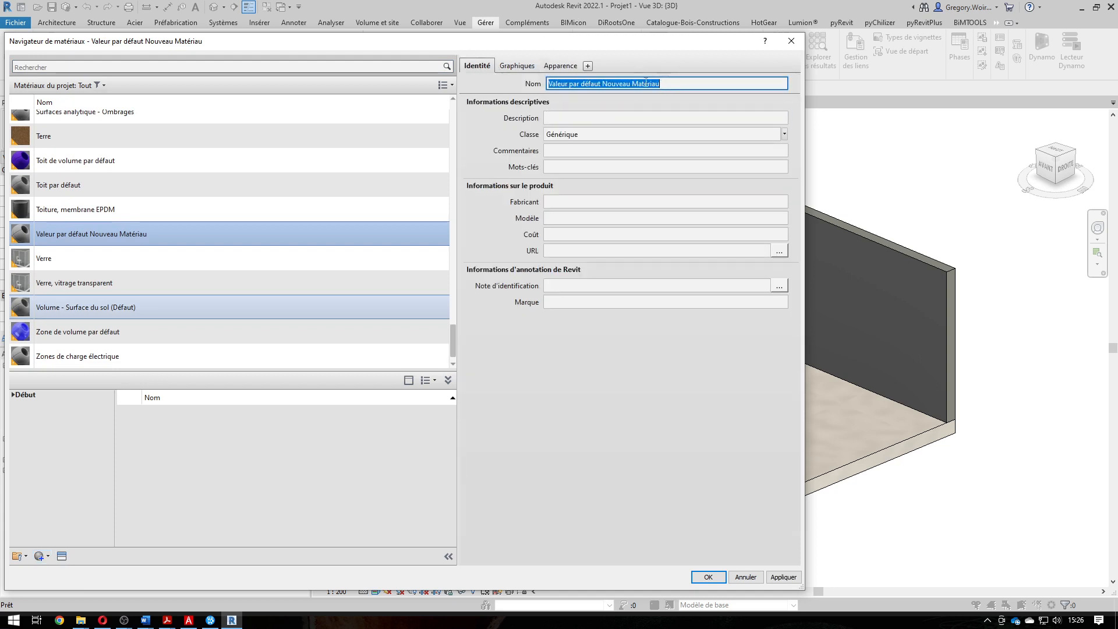
pyautogui.tripleClick(682, 83)
pyautogui.write('Parquet')
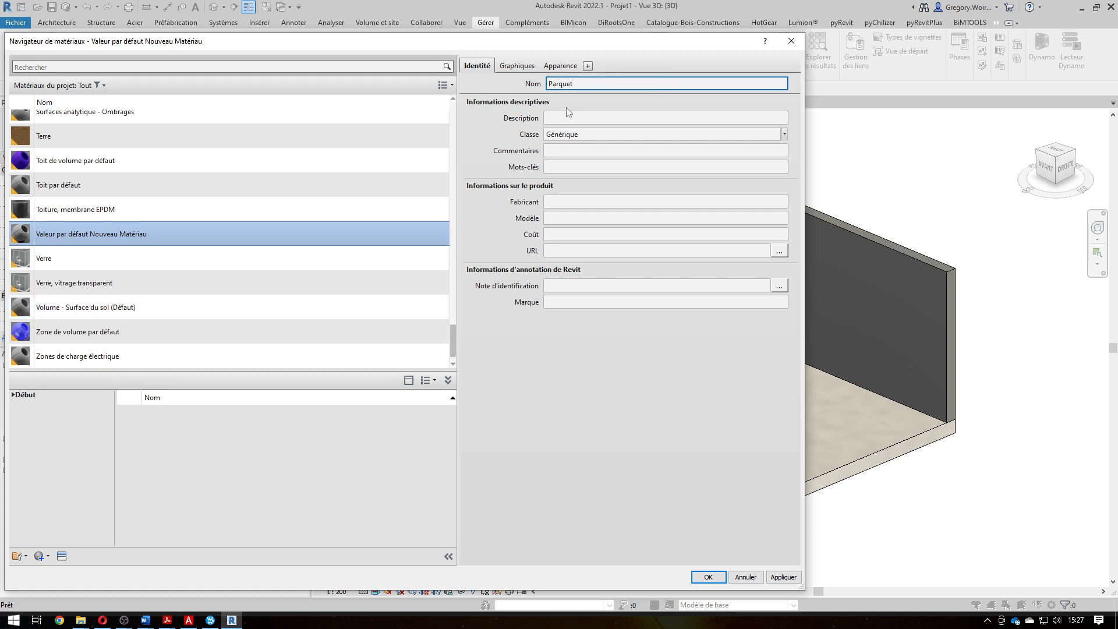
# - Set the Parquet material's class to Bois and apply the change
pyautogui.click(761, 129)
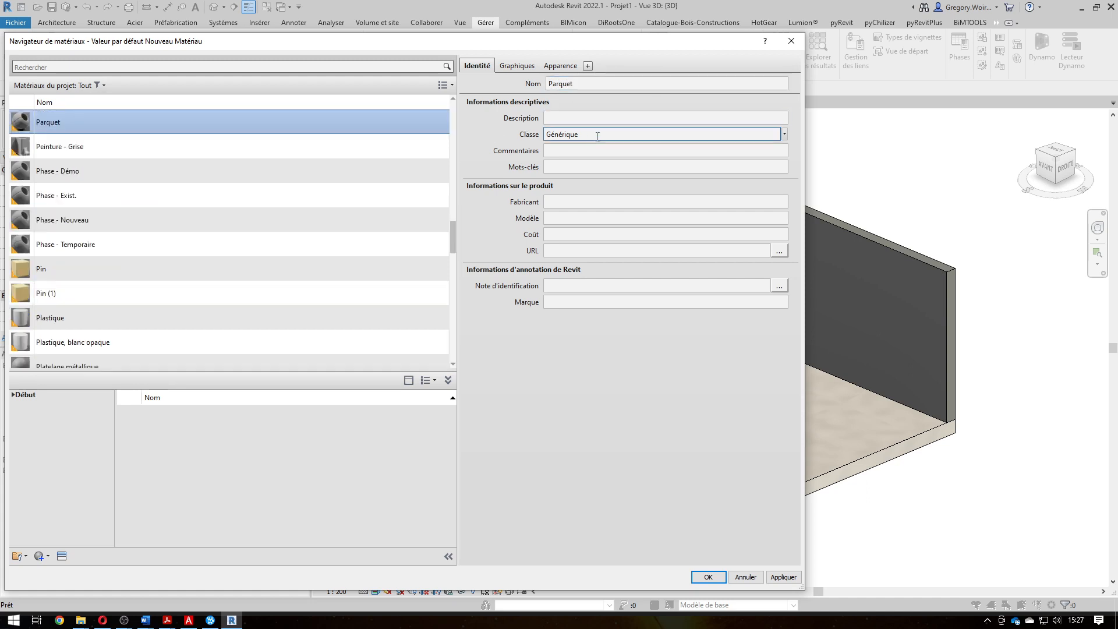
pyautogui.click(784, 134)
pyautogui.click(743, 159)
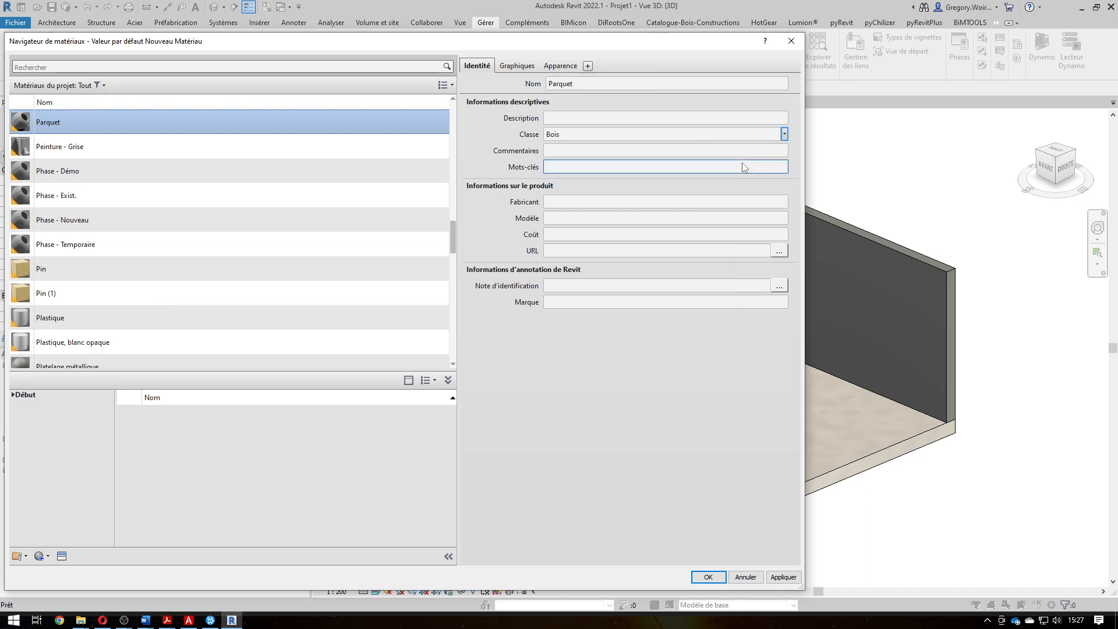
pyautogui.click(768, 576)
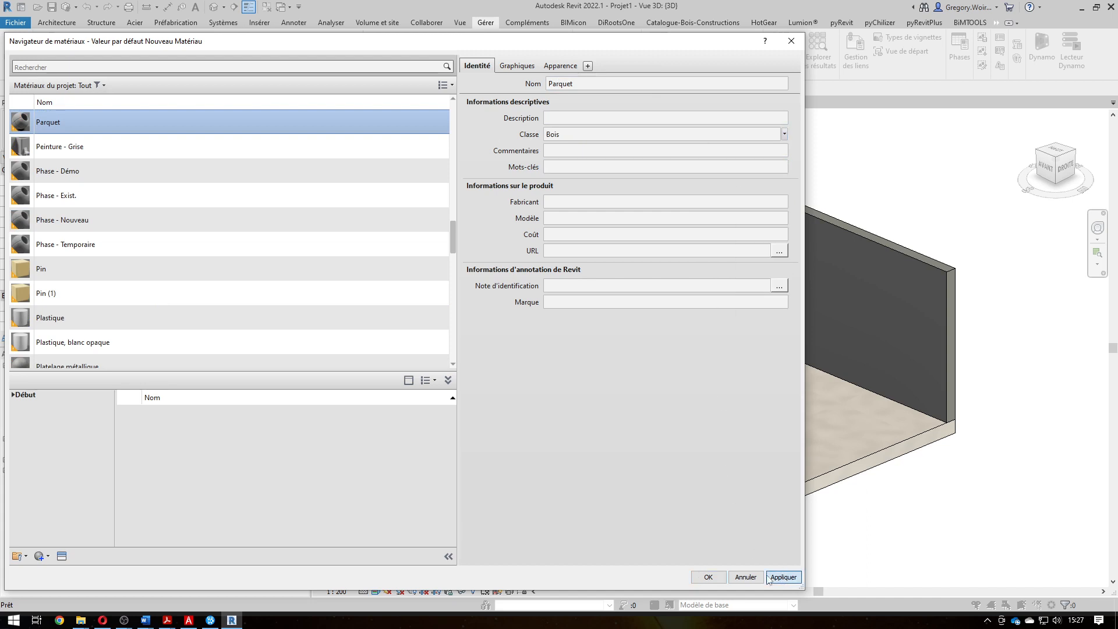
# - Review Parquet's graphics settings and set the preview scene of its appearance to Plan
pyautogui.click(517, 65)
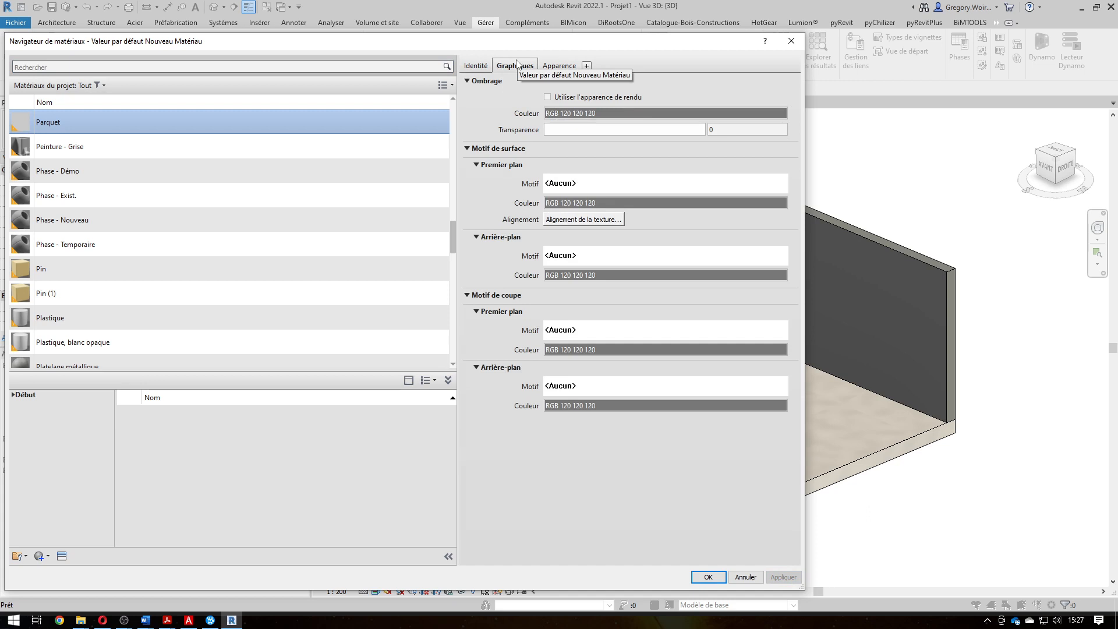
pyautogui.click(558, 65)
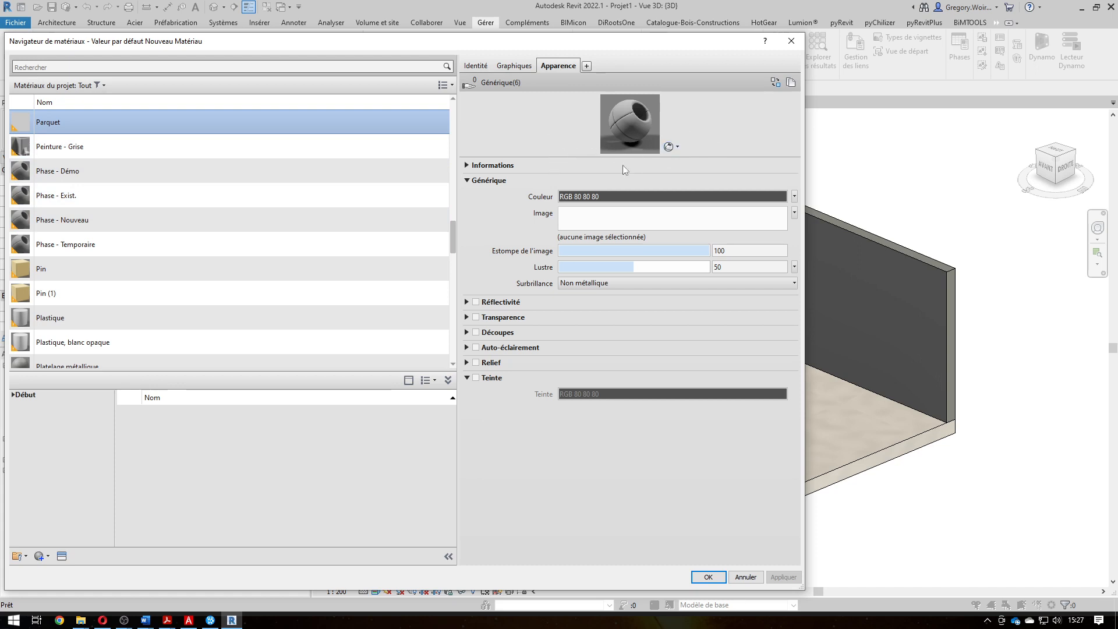
pyautogui.click(679, 147)
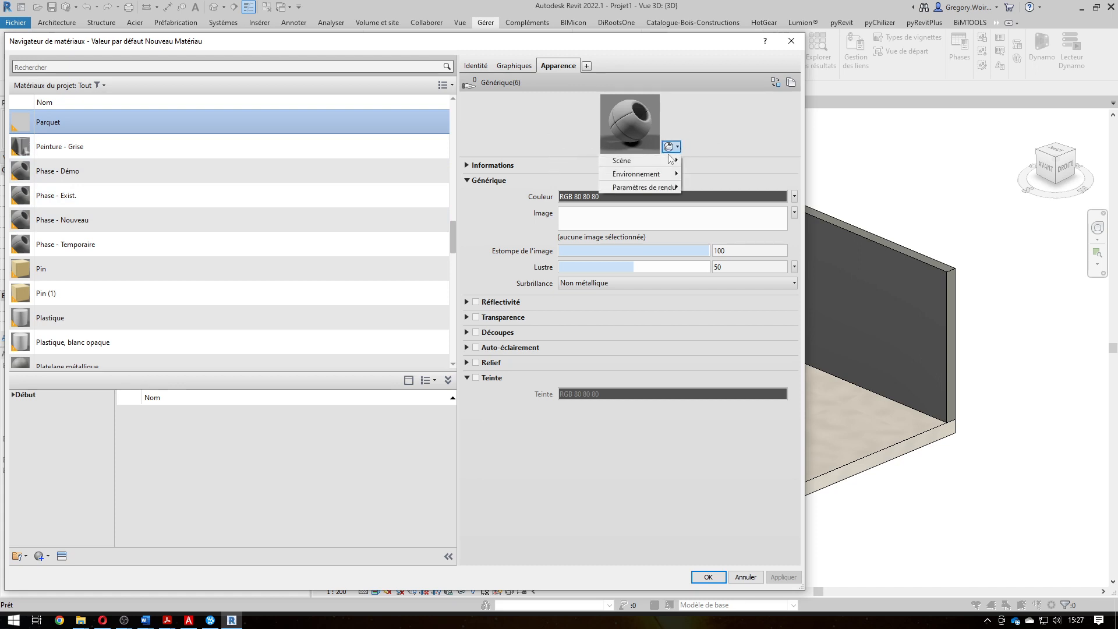
pyautogui.moveTo(665, 161)
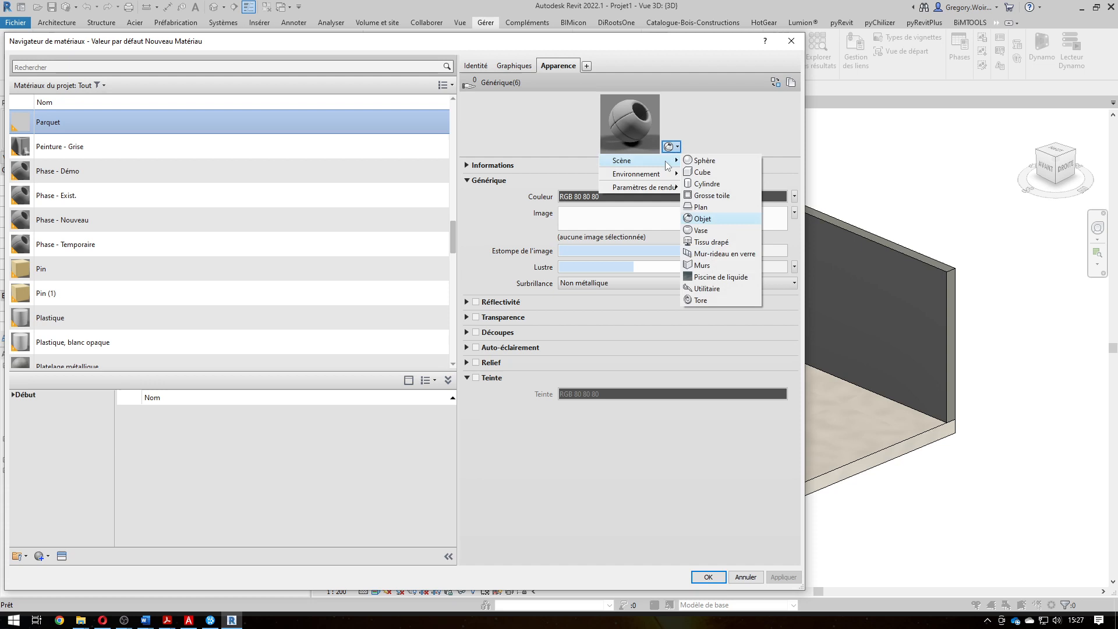
pyautogui.click(689, 207)
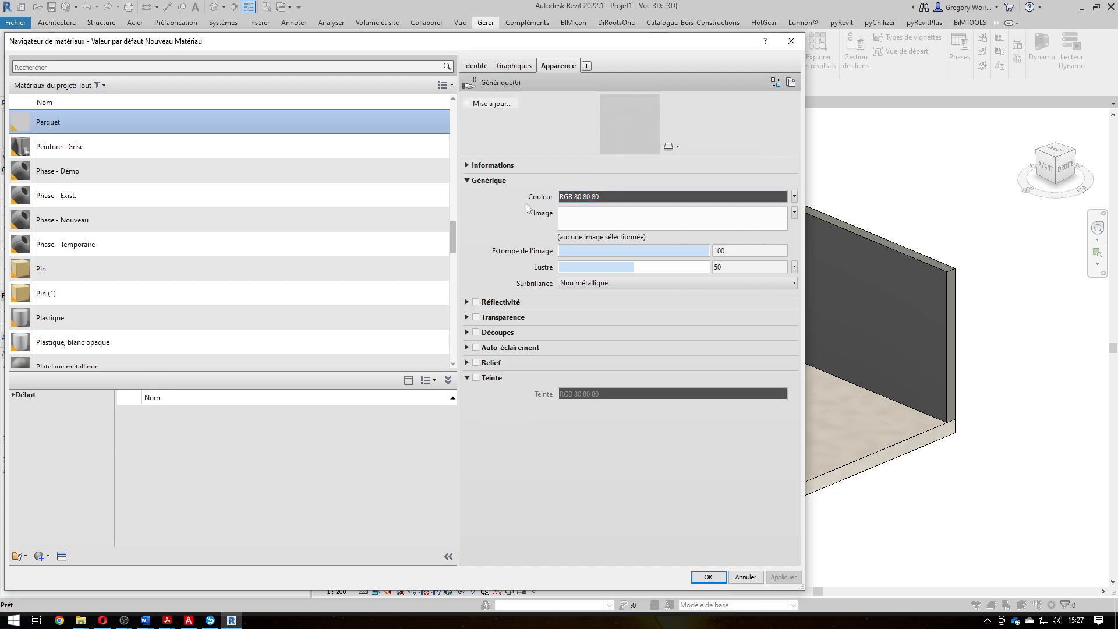
# - Assign the image Parquet_téléchargé.jpg as the texture of Parquet's appearance, then apply and confirm the material
pyautogui.click(466, 166)
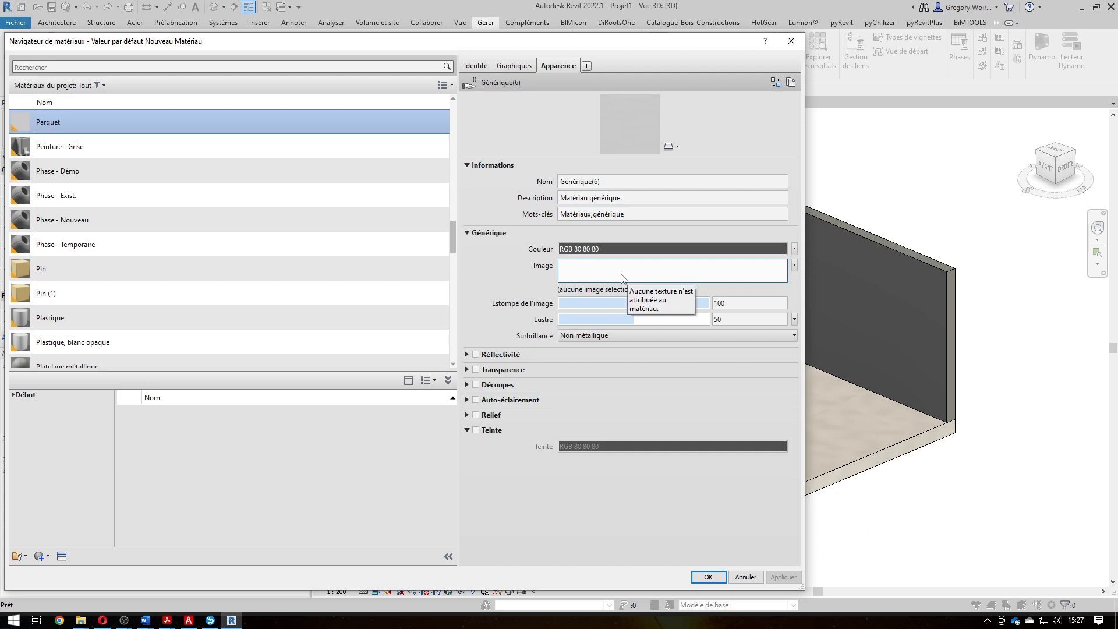
pyautogui.click(658, 274)
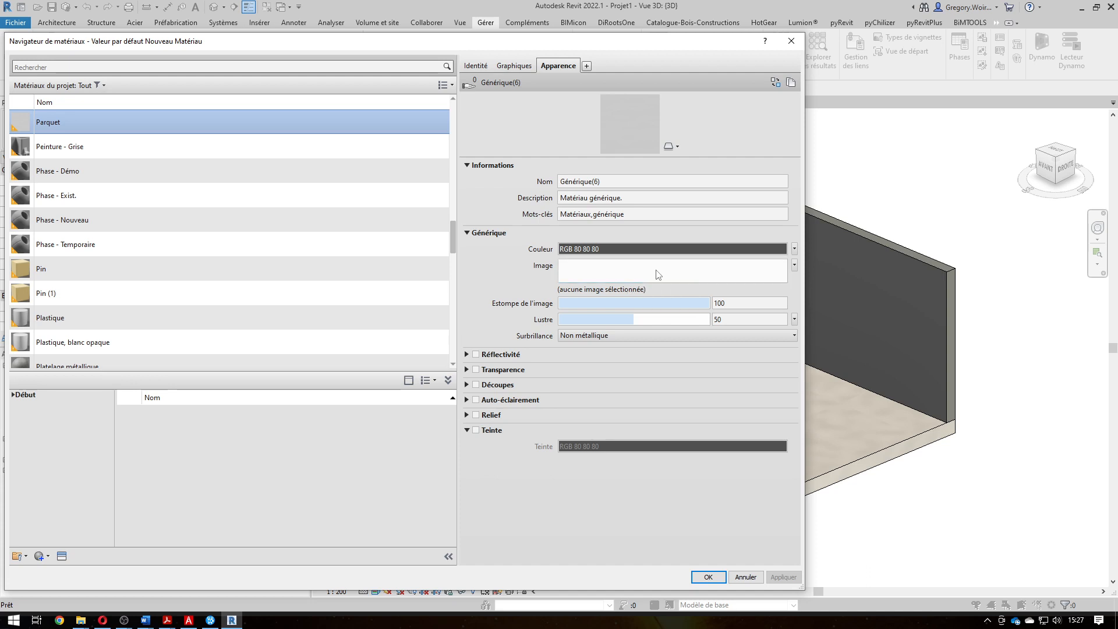
pyautogui.click(147, 76)
pyautogui.click(368, 282)
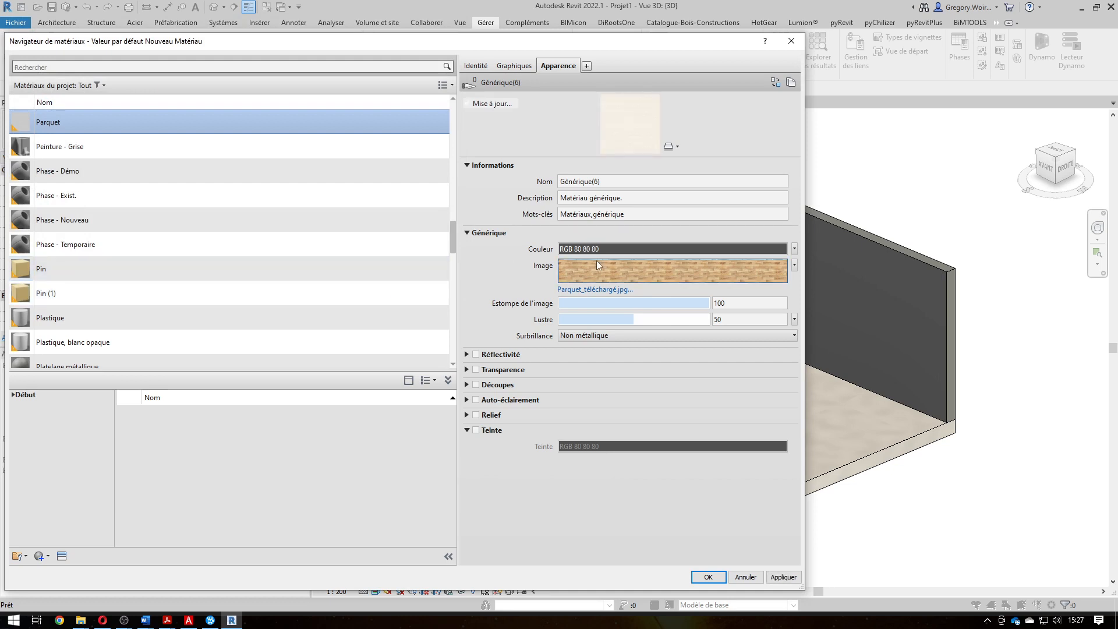
pyautogui.moveTo(597, 265)
pyautogui.click(784, 577)
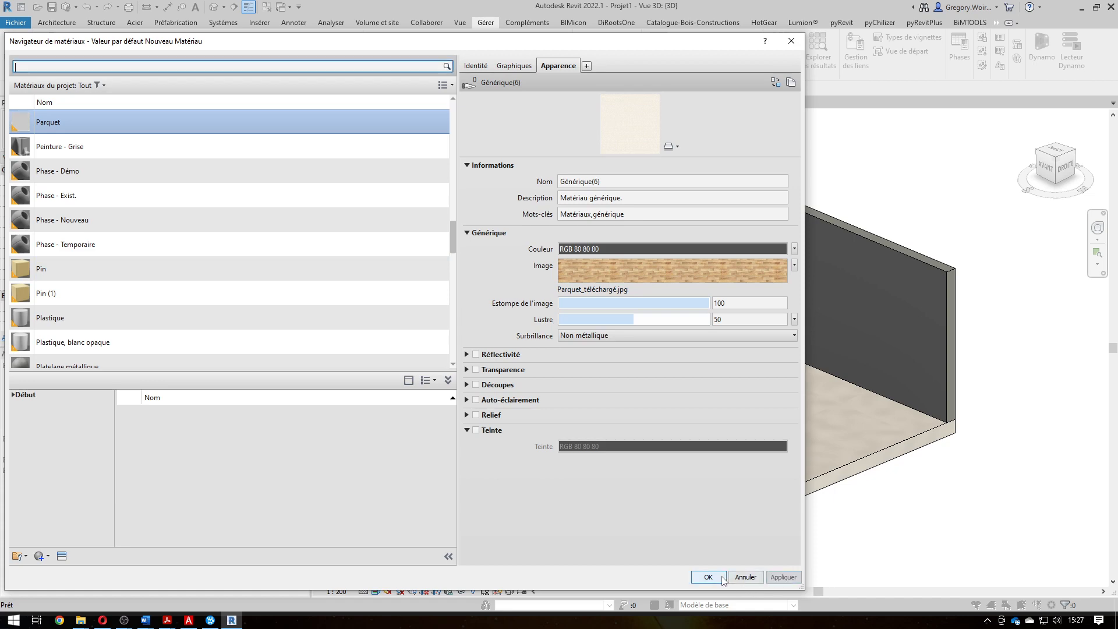
pyautogui.click(721, 577)
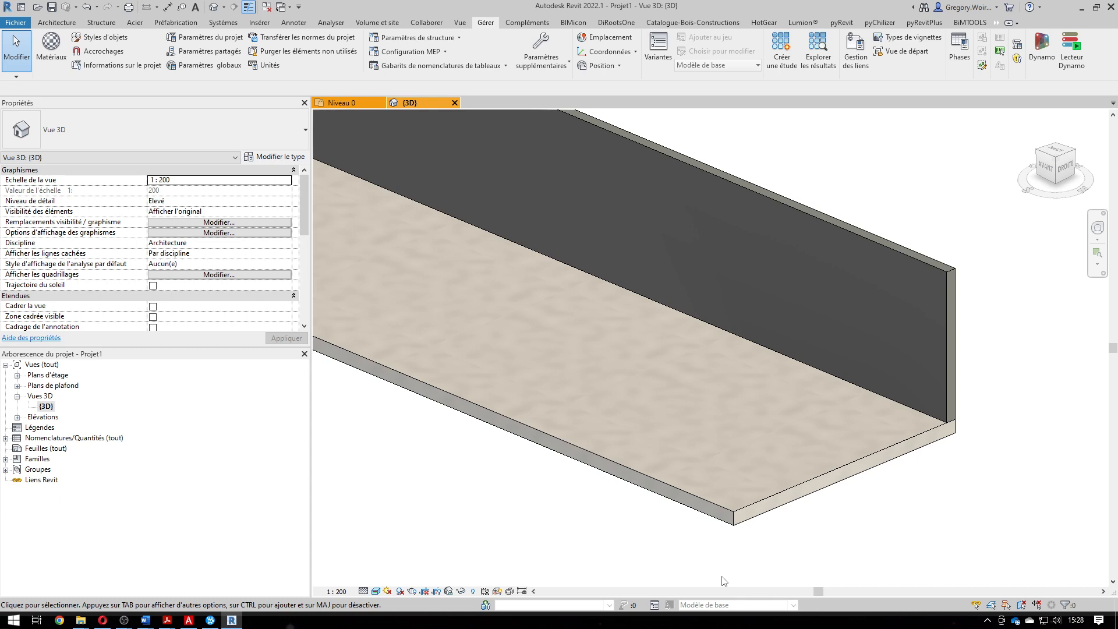
# - Display the 3D view in the Ombré and Ligne cachée visual styles, ending with Couleurs uniformes
pyautogui.click(376, 590)
pyautogui.click(399, 554)
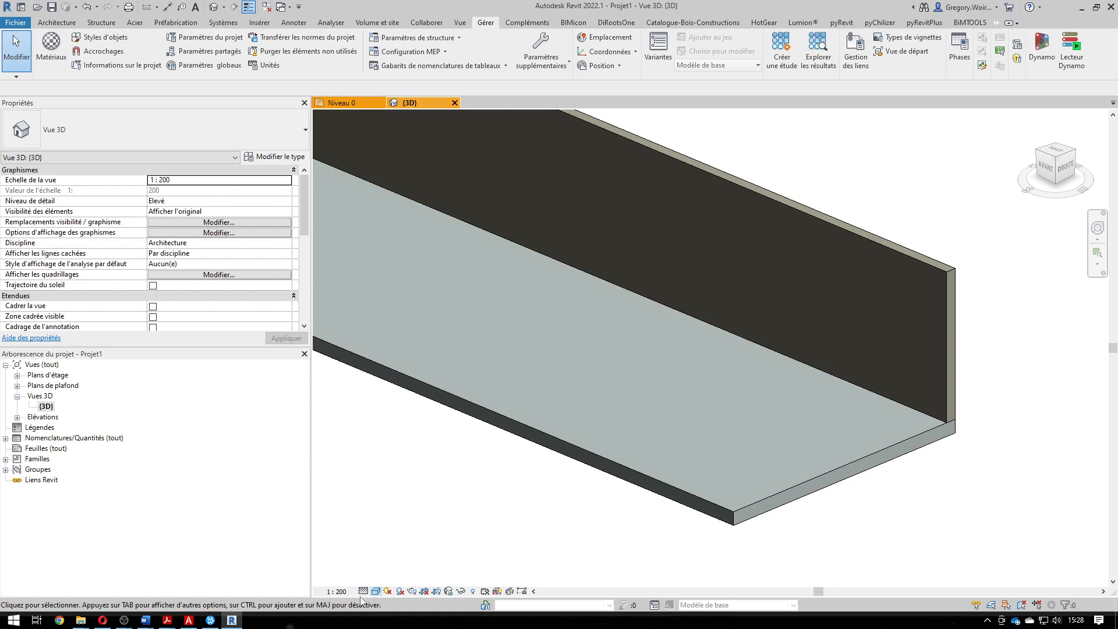
pyautogui.click(378, 591)
pyautogui.click(404, 544)
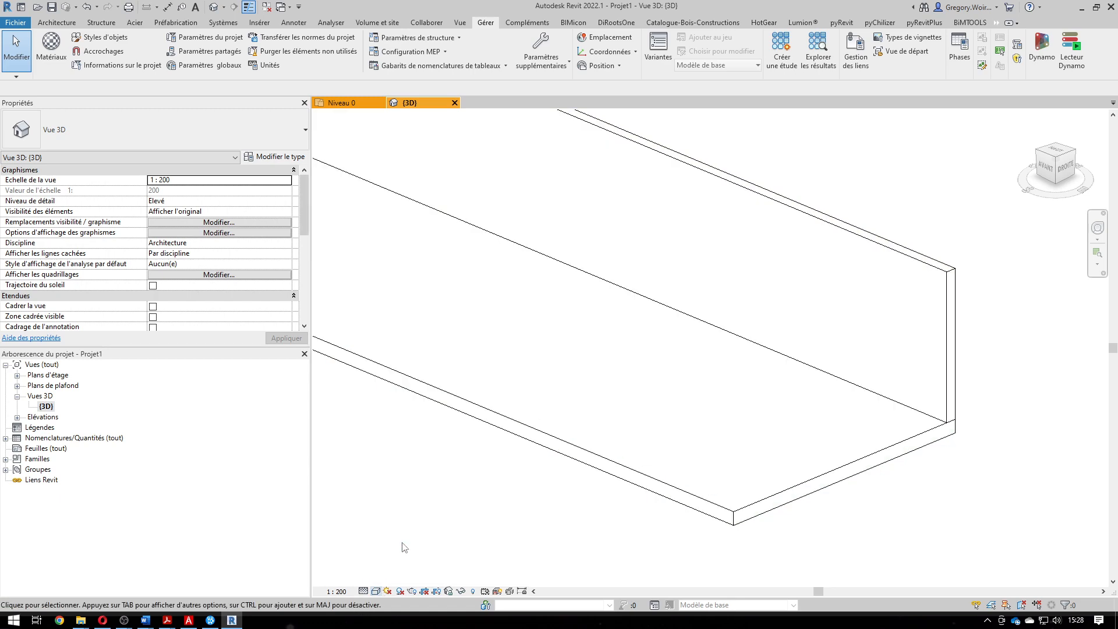
pyautogui.click(376, 591)
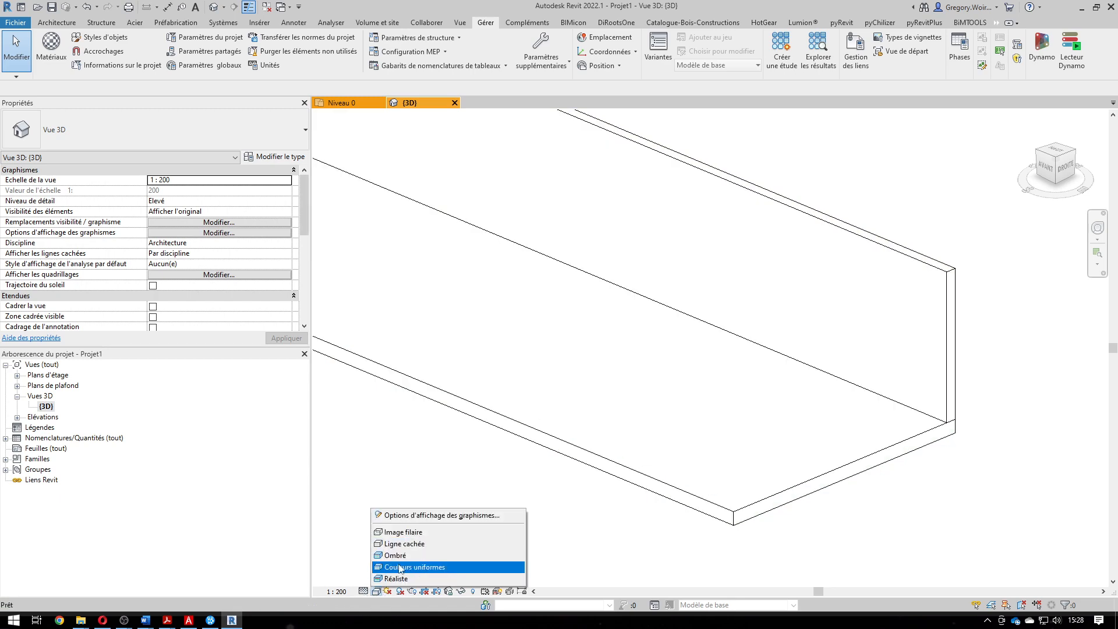
pyautogui.click(405, 567)
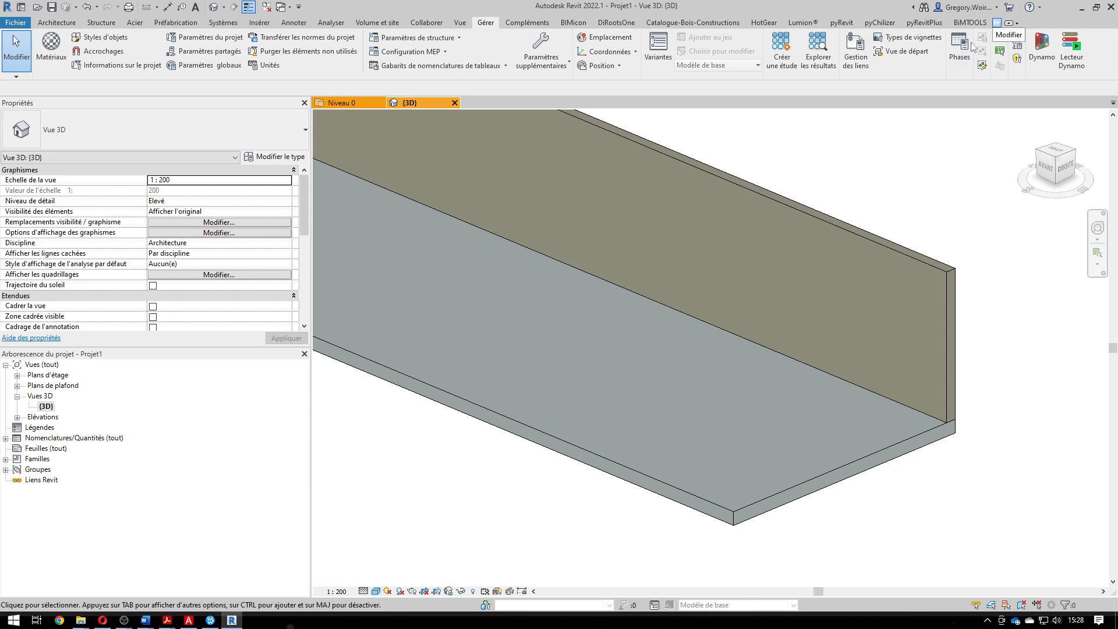
# - Paint the top face of the floor slab with the Parquet material
pyautogui.click(999, 24)
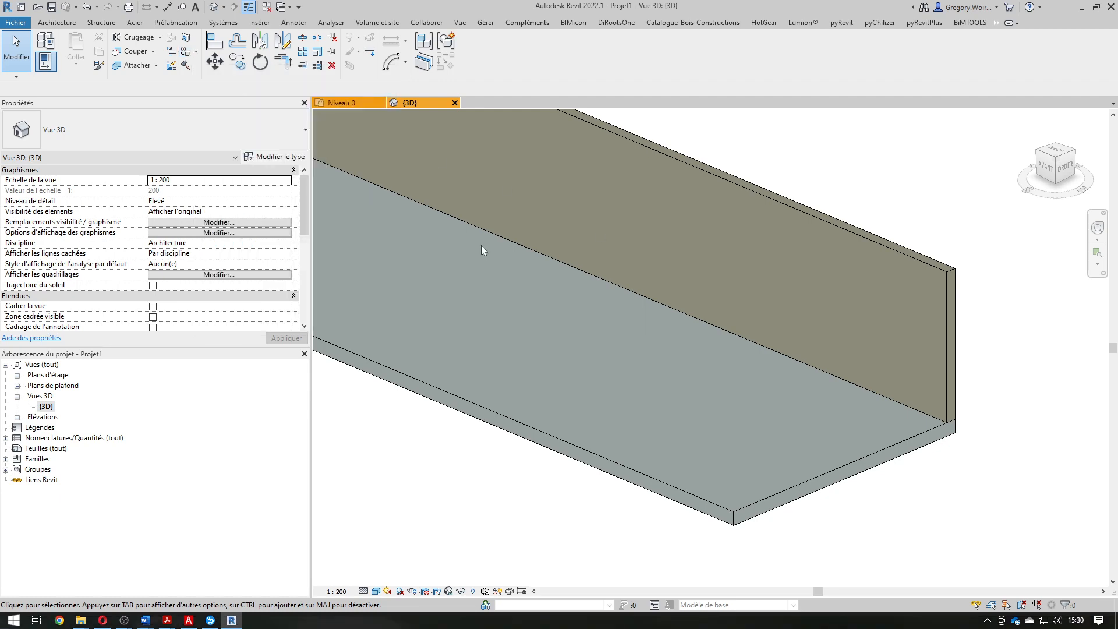
pyautogui.press('p')
pyautogui.press('t')
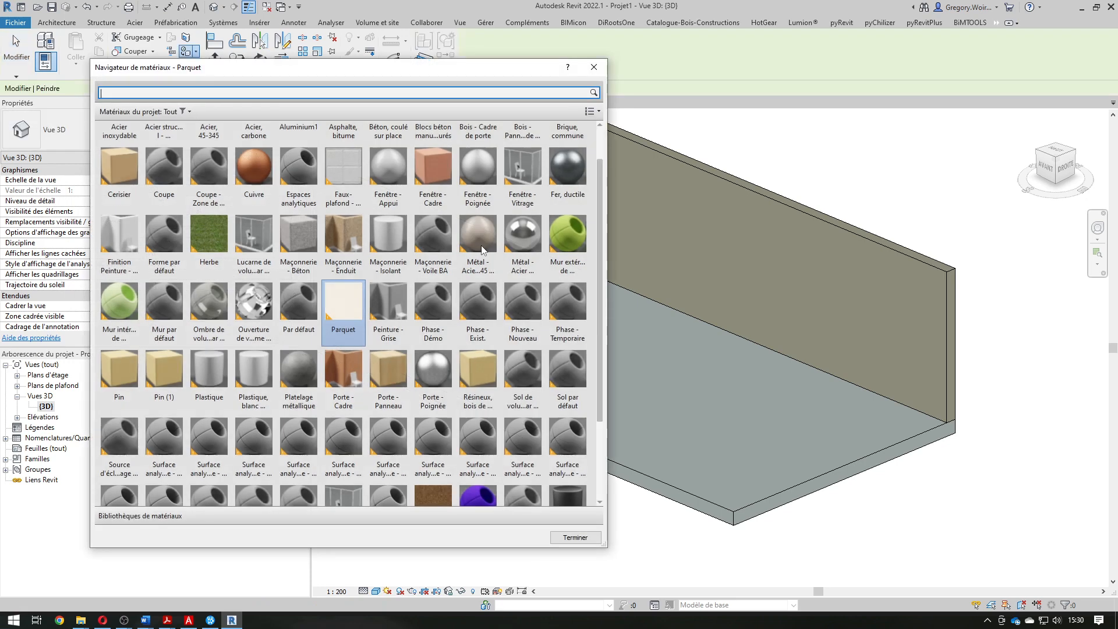
pyautogui.scroll(1, 443, 145)
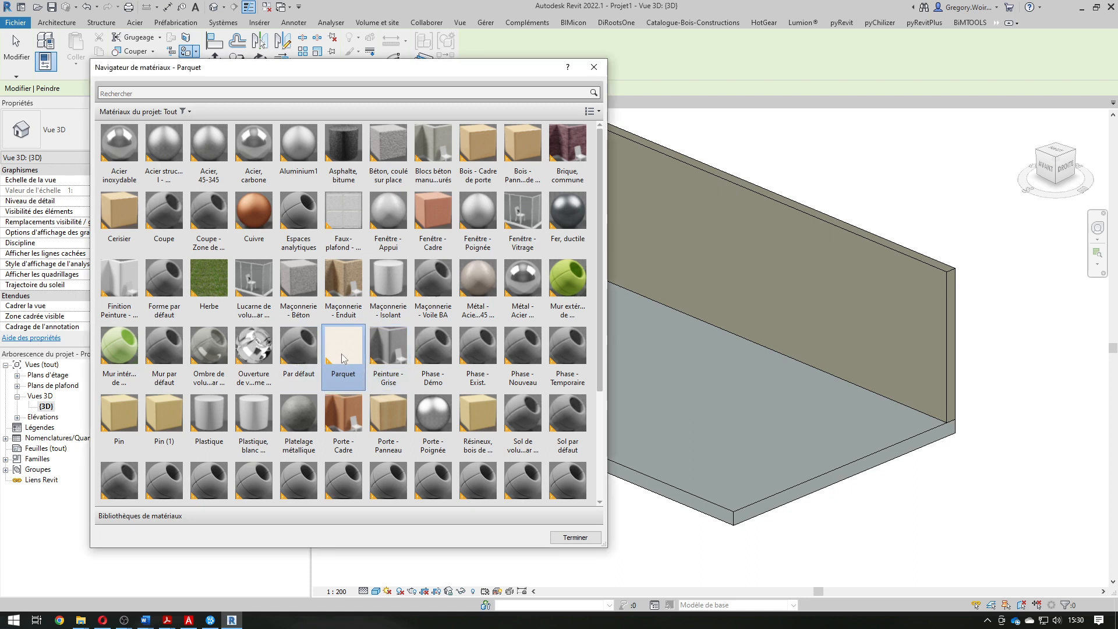
pyautogui.click(814, 453)
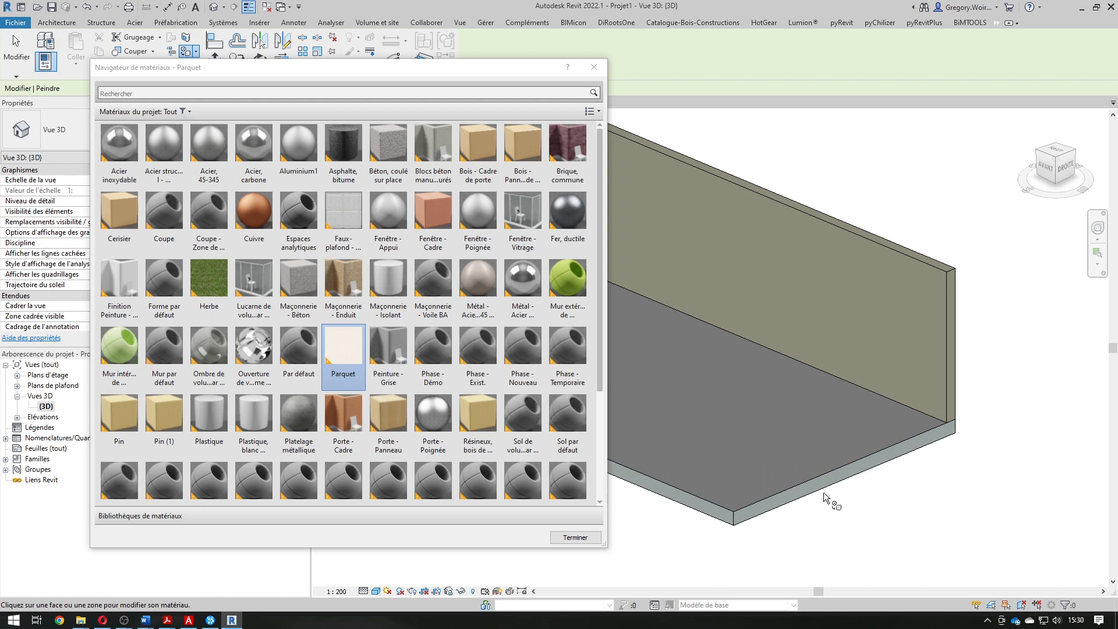
# - Compare the 3D view in Couleurs uniformes and Réaliste, keep Réaliste, inspect the painted floor closely, and finish painting
pyautogui.click(376, 591)
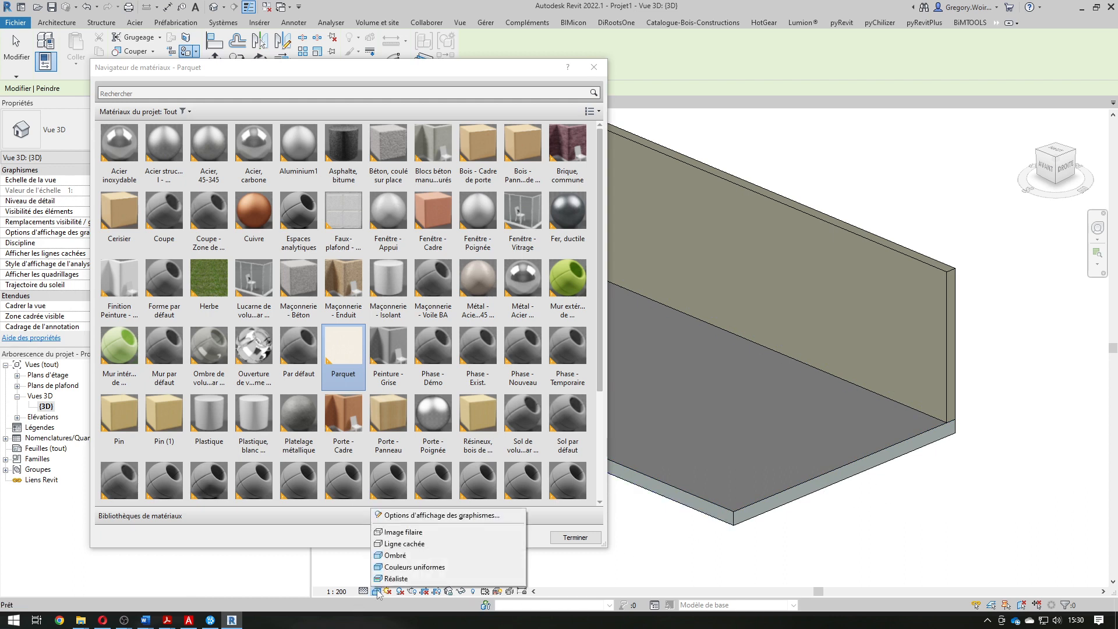
pyautogui.click(414, 566)
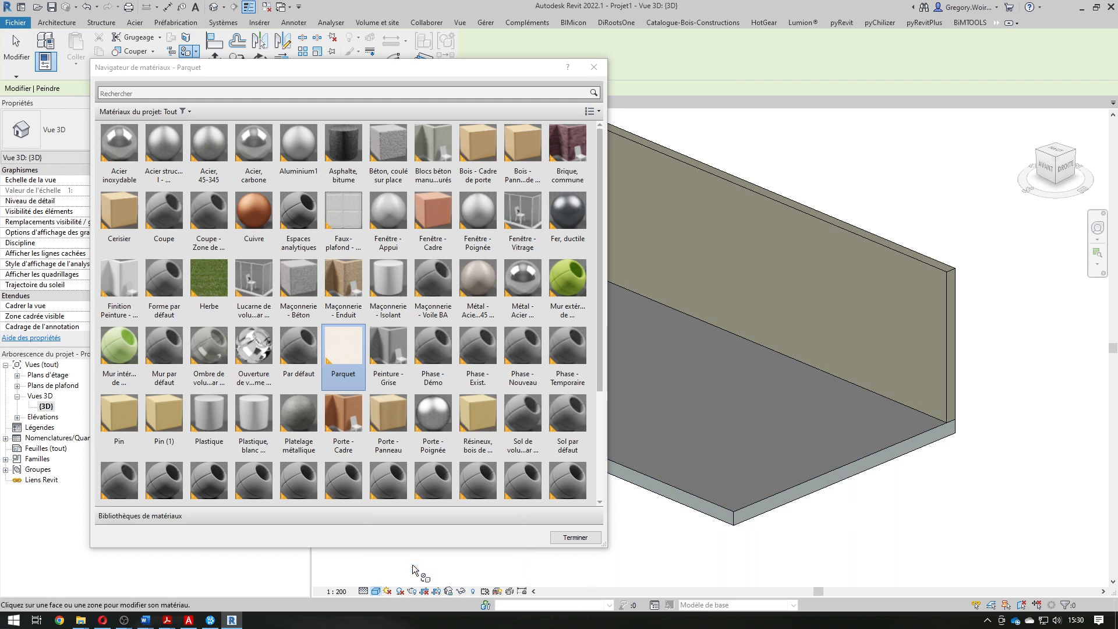
pyautogui.click(376, 591)
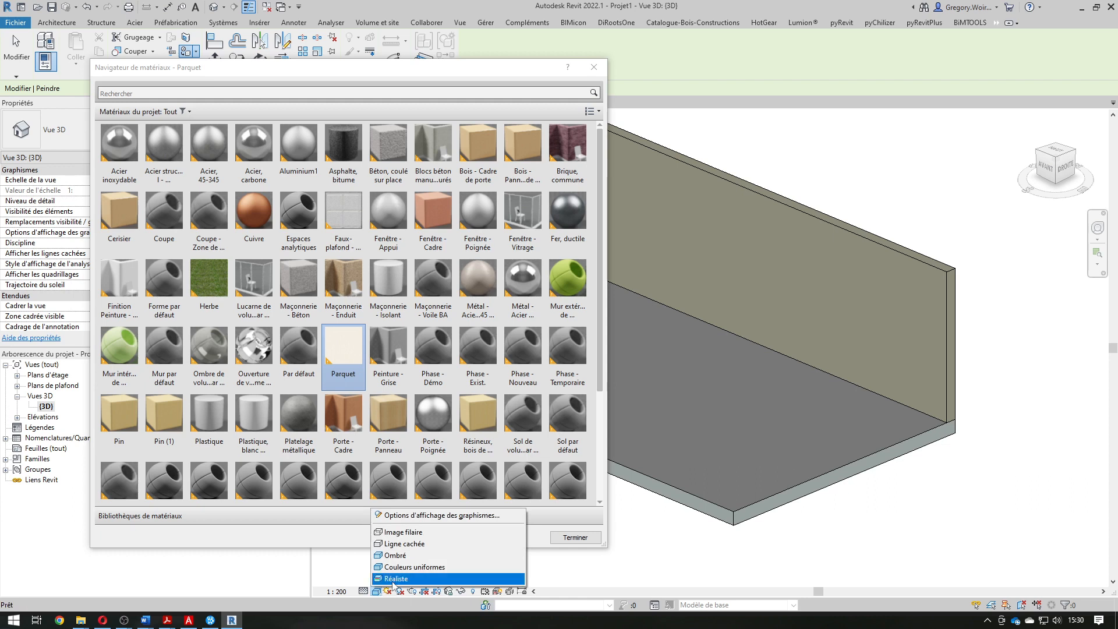
pyautogui.click(402, 578)
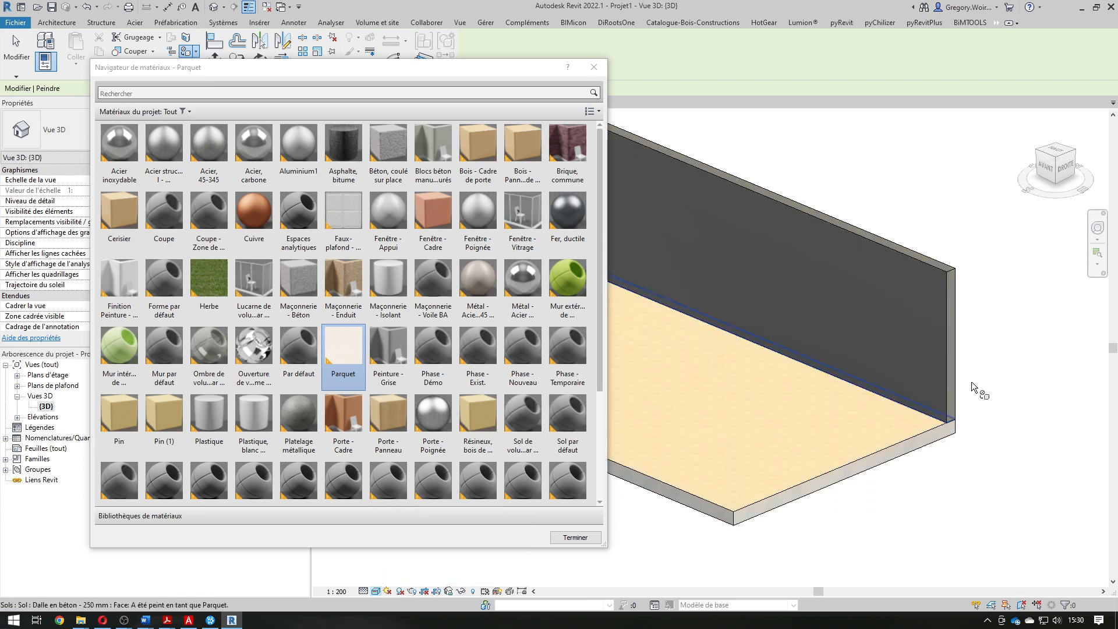
pyautogui.scroll(2, 944, 411)
pyautogui.scroll(4, 917, 470)
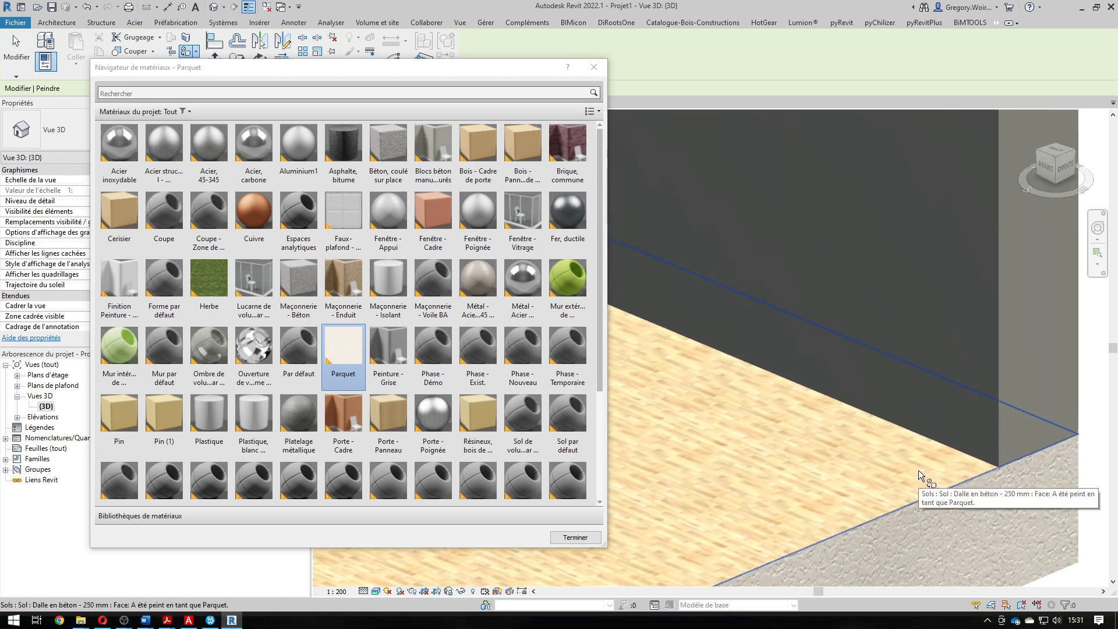
pyautogui.click(585, 538)
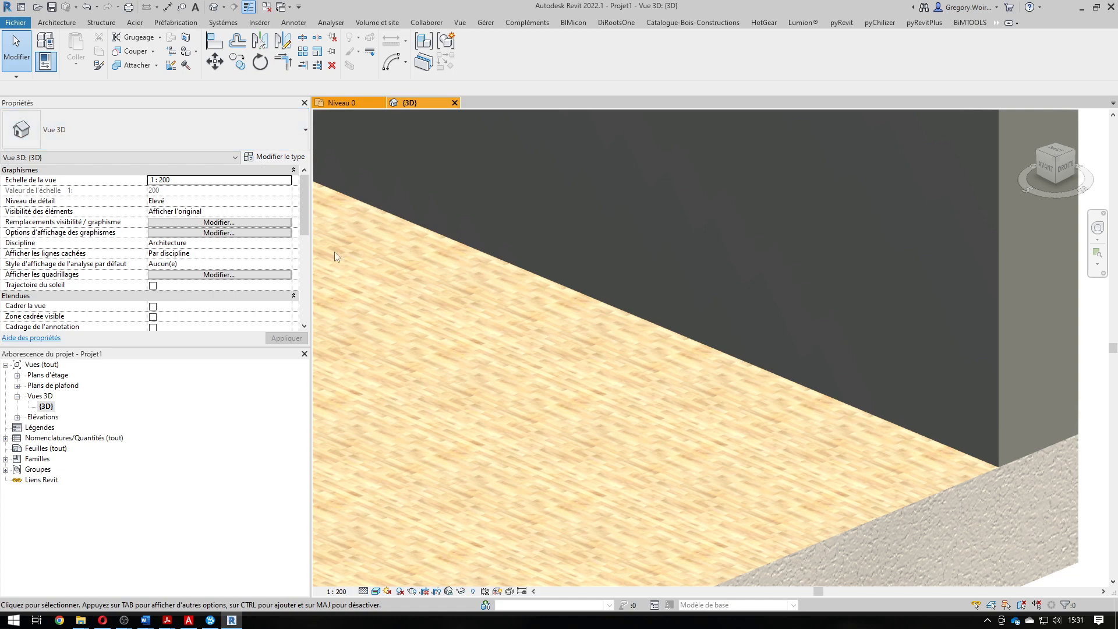
# - Open the texture image of Parquet's appearance for editing and set its sample width and height to 300 cm each
pyautogui.click(486, 23)
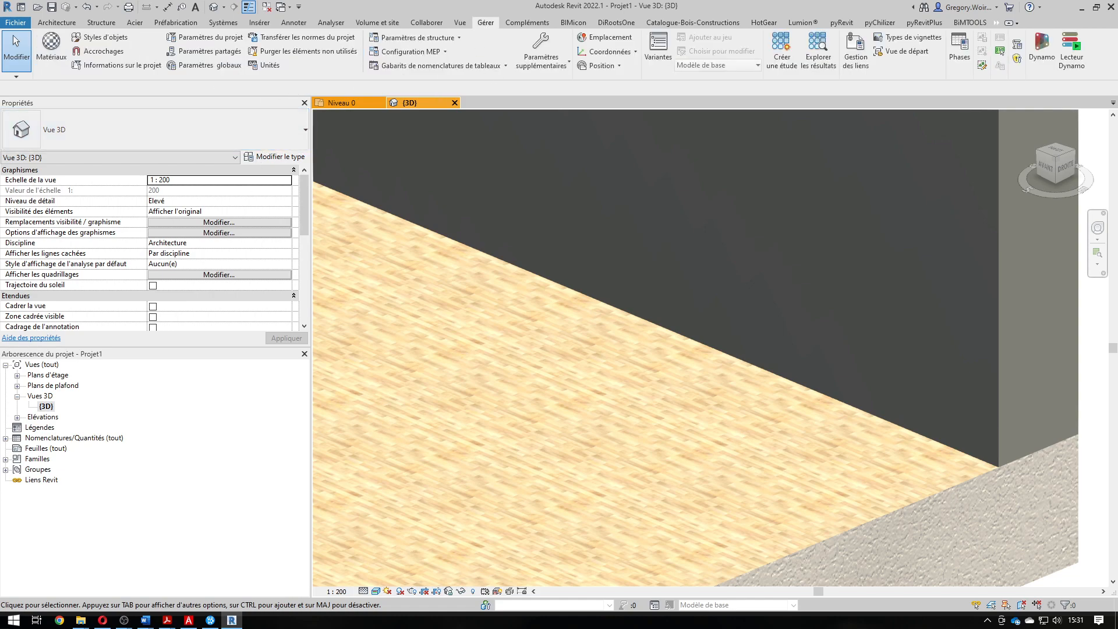
pyautogui.click(51, 51)
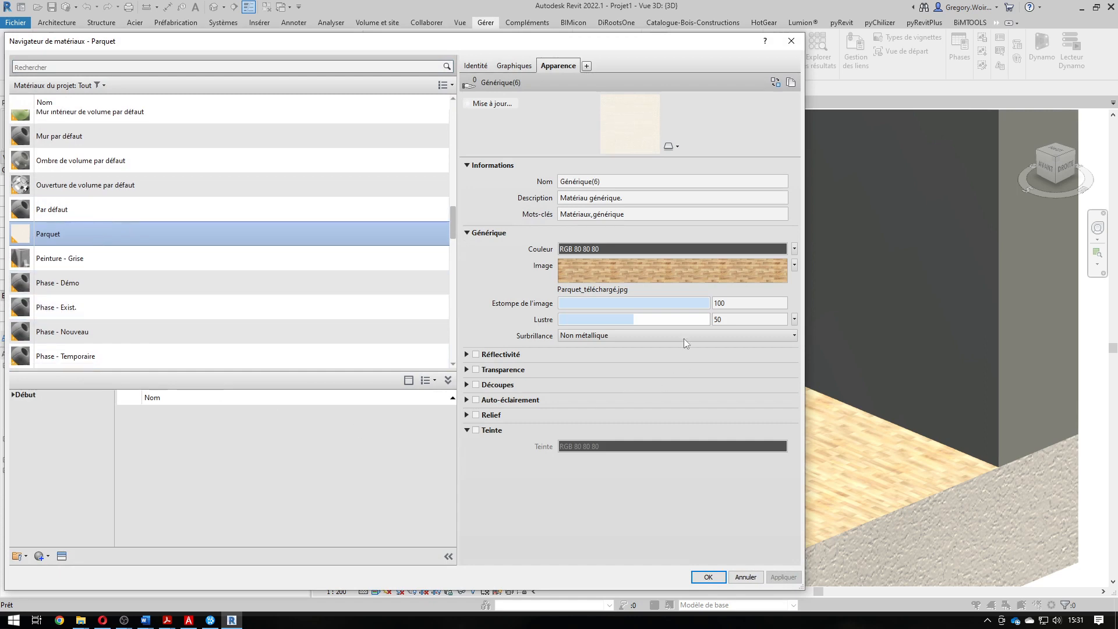
pyautogui.click(609, 270)
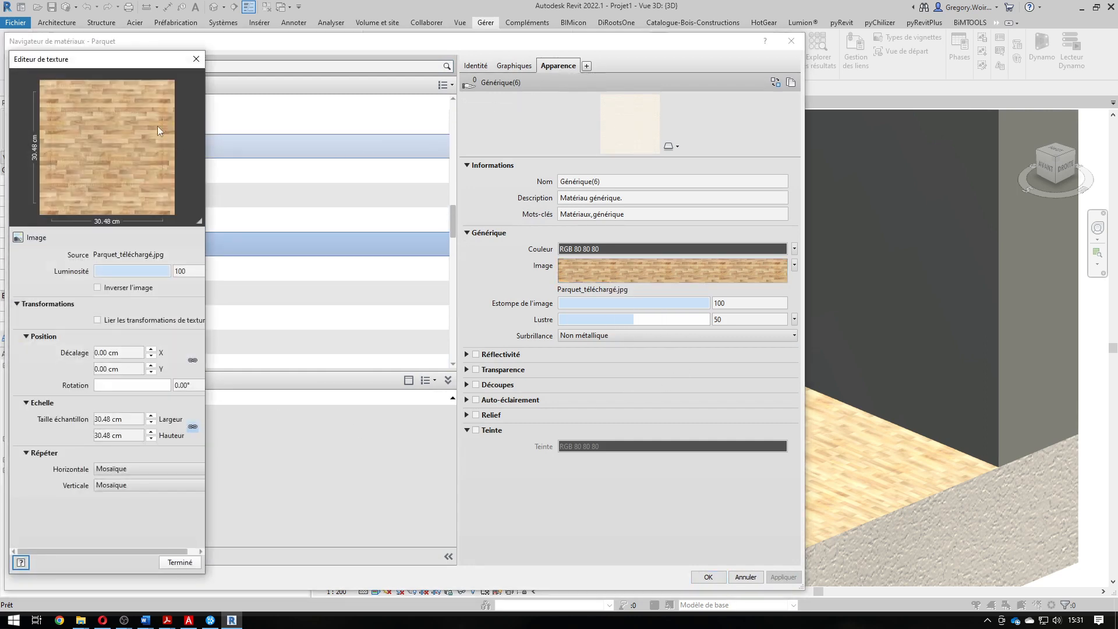
pyautogui.moveTo(94, 62); pyautogui.dragTo(289, 29)
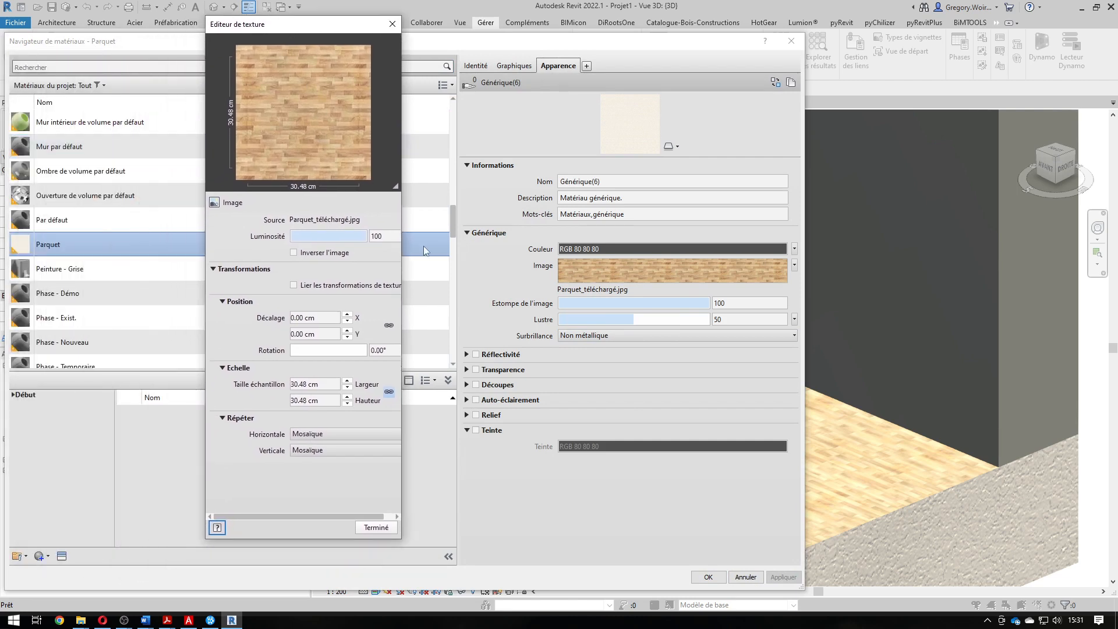
pyautogui.moveTo(400, 244); pyautogui.dragTo(696, 271)
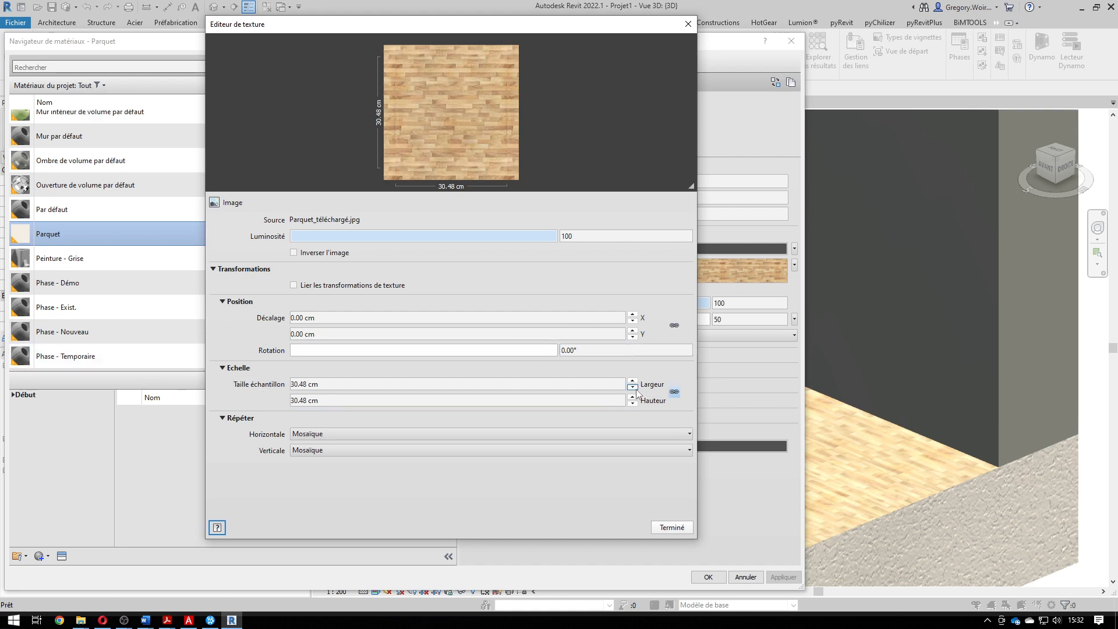
pyautogui.click(357, 385)
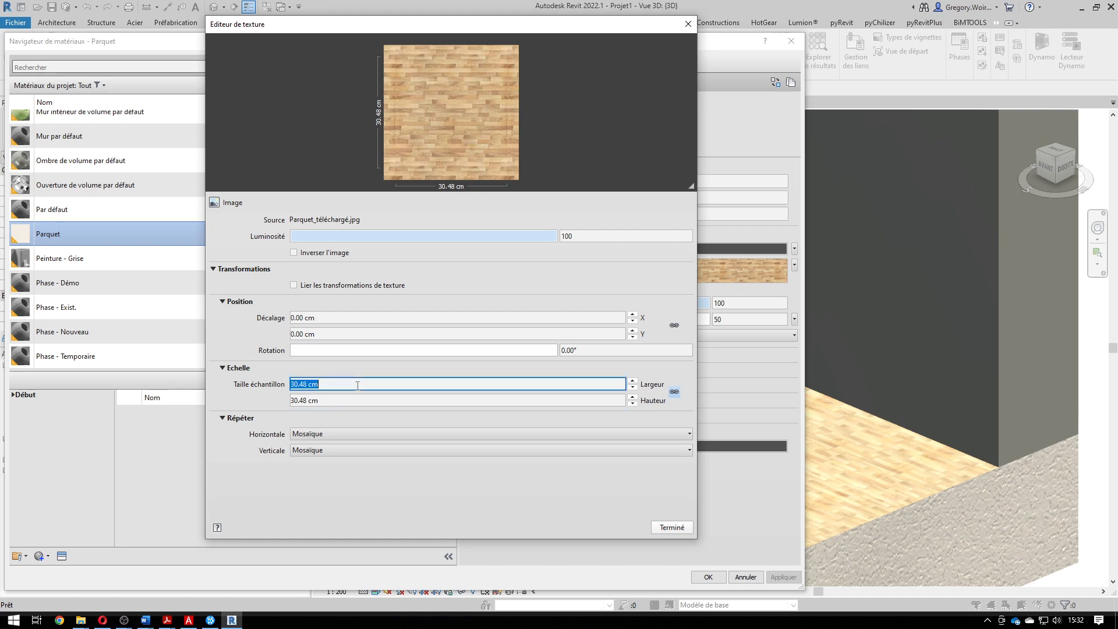
pyautogui.write('300')
pyautogui.click(338, 398)
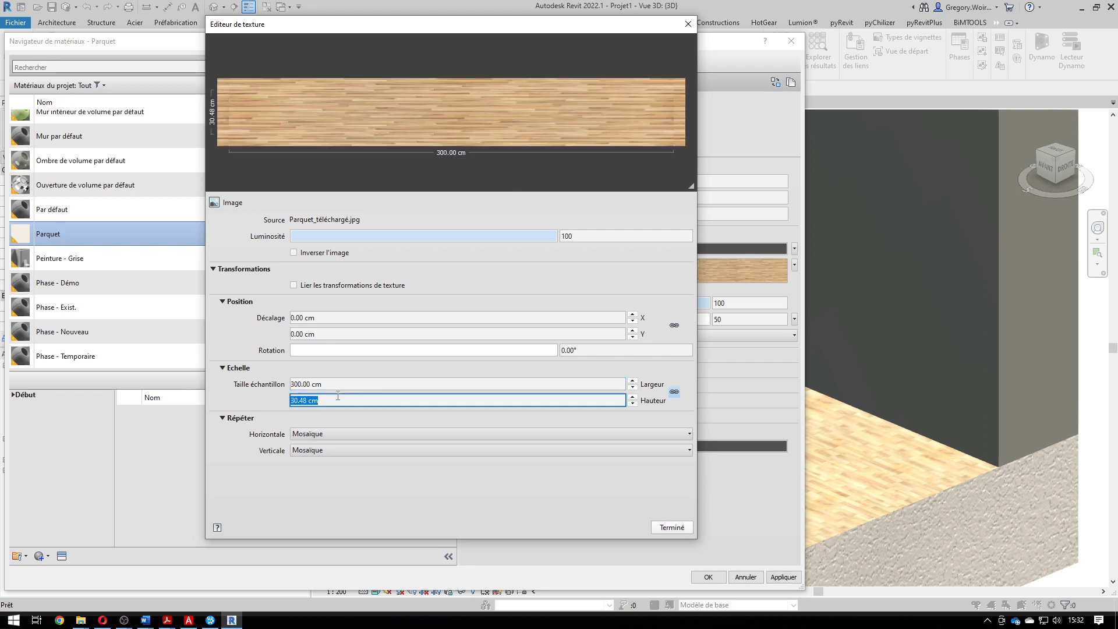
pyautogui.write('300')
# - Try a sample width of 1500 cm with unlinked proportions, then 150 cm with the width and height linked again
pyautogui.click(346, 384)
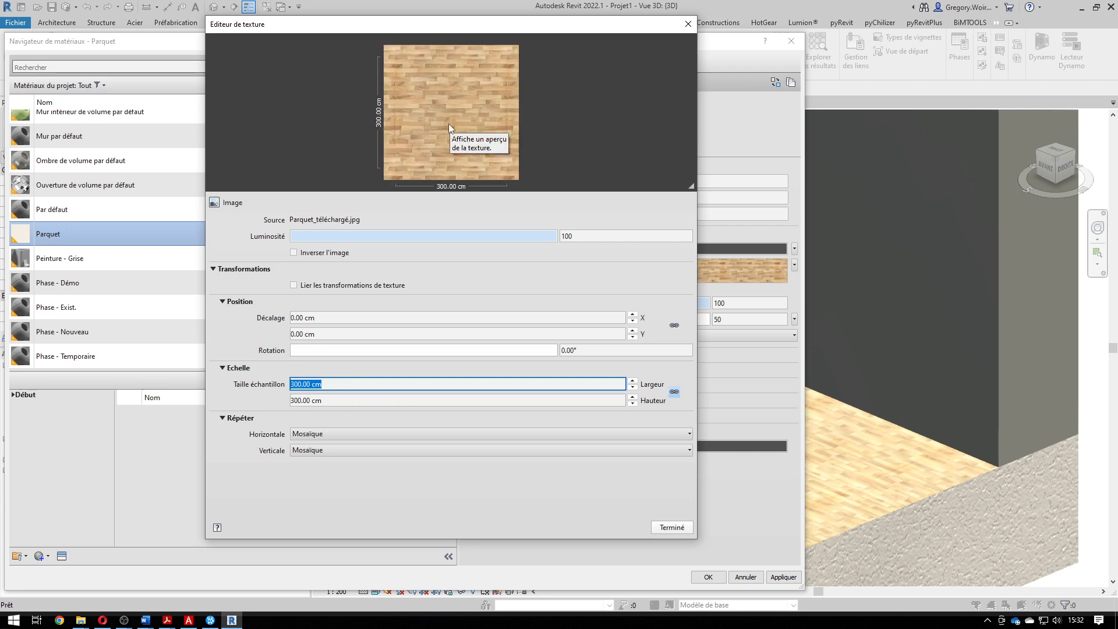
pyautogui.click(675, 393)
pyautogui.click(485, 385)
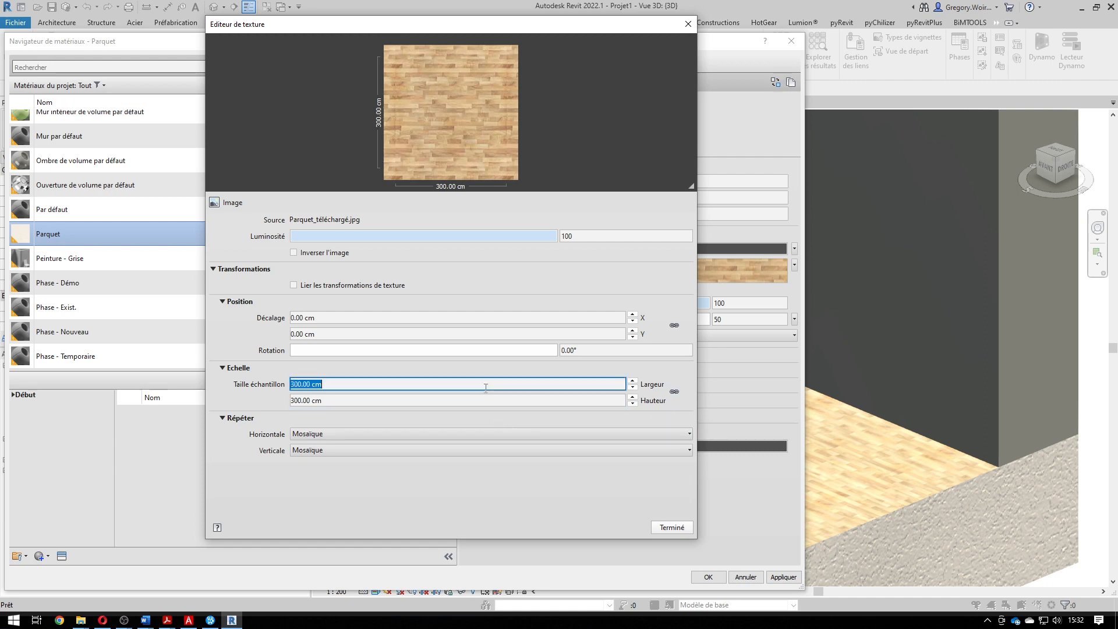
pyautogui.write('1500')
pyautogui.press('Return')
pyautogui.write('150')
pyautogui.press('Return')
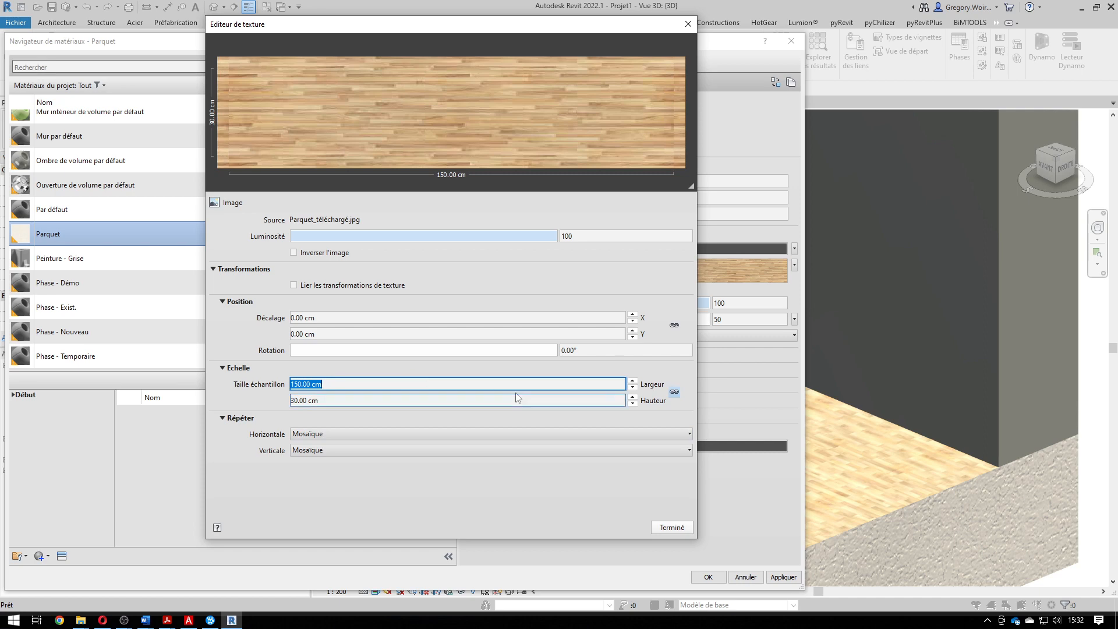
# - Unlink the sample proportions, set width and height to 300 cm each, then apply and confirm the Parquet material
pyautogui.click(673, 392)
pyautogui.click(459, 399)
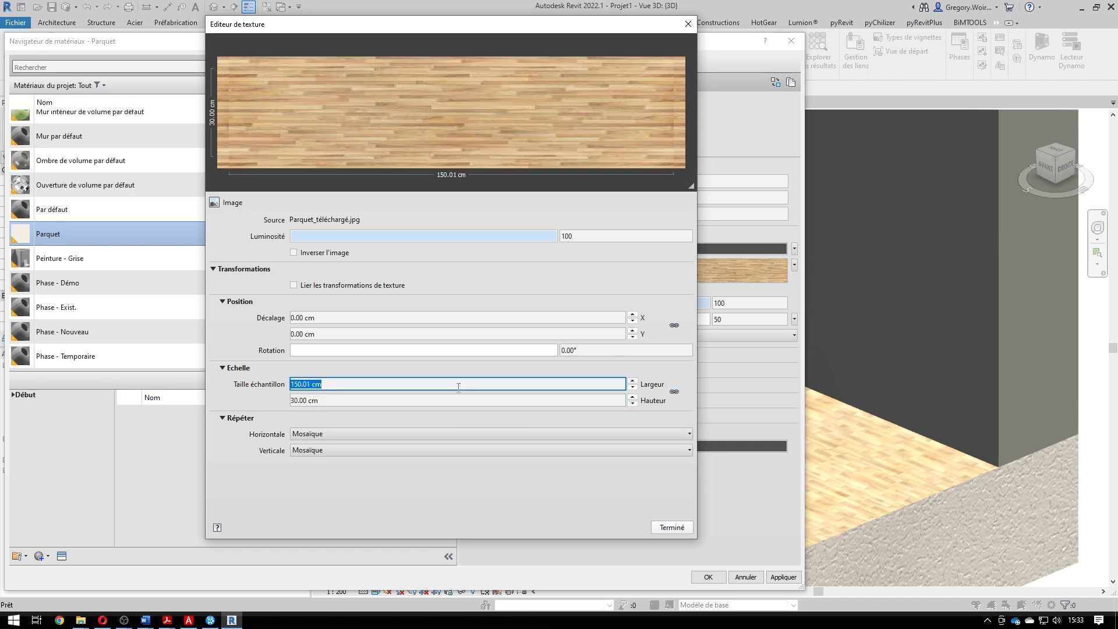
pyautogui.write('300')
pyautogui.press('Tab')
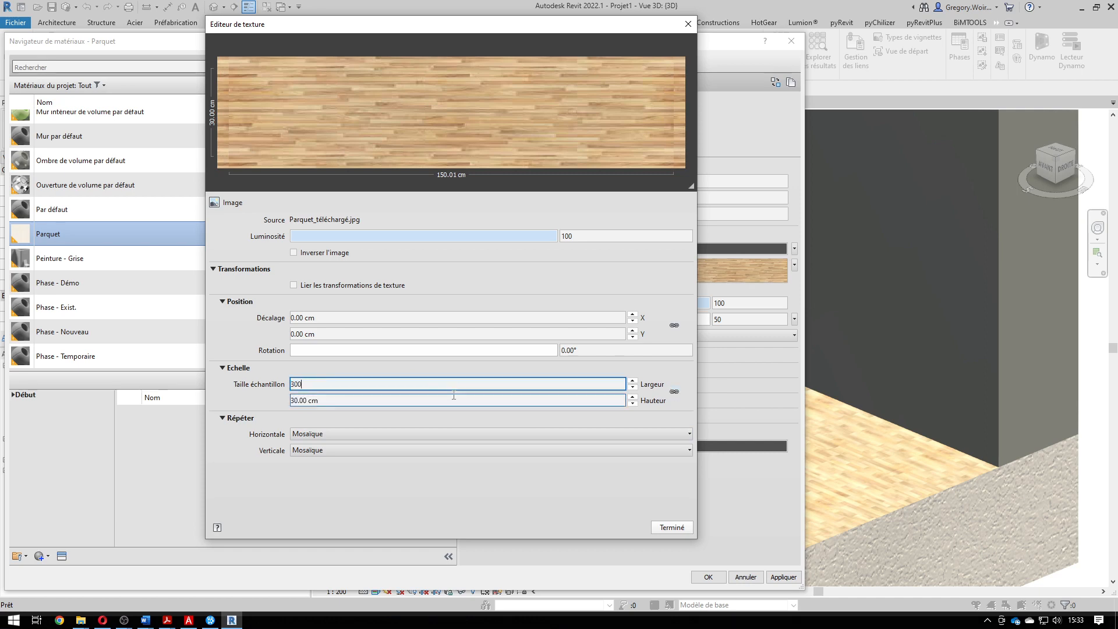
pyautogui.write('300')
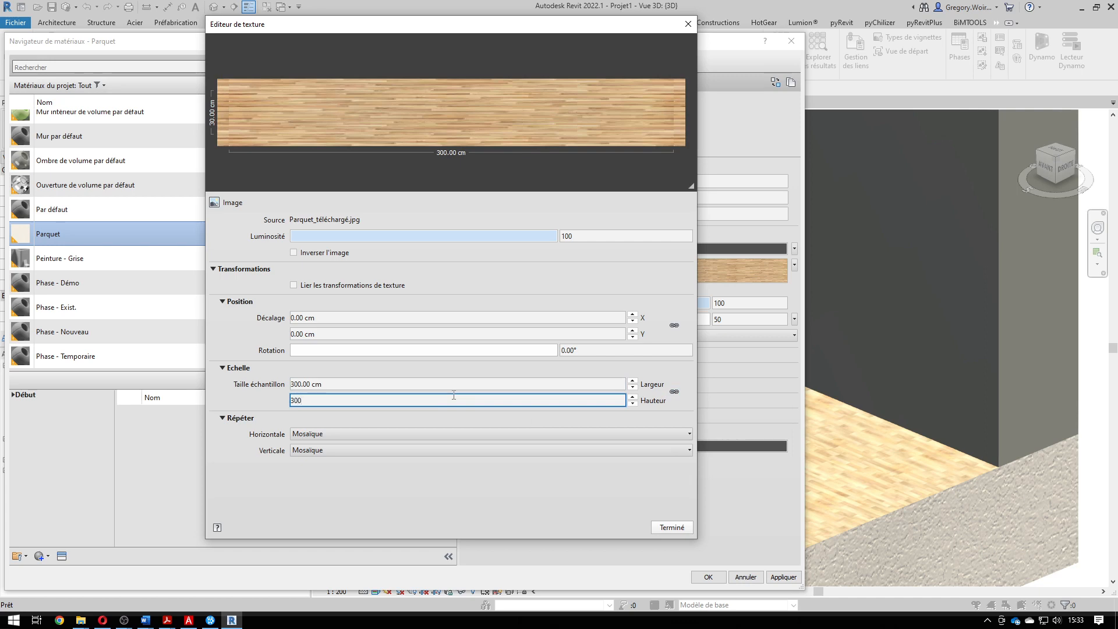
pyautogui.hotkey('shift', 'Tab')
pyautogui.click(673, 530)
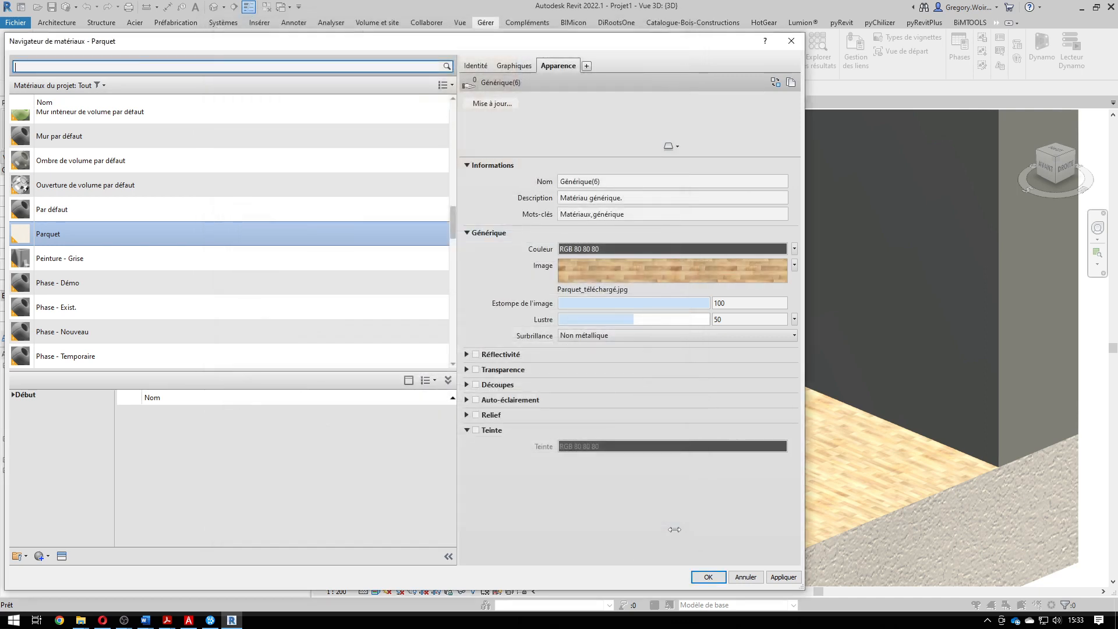
pyautogui.click(787, 578)
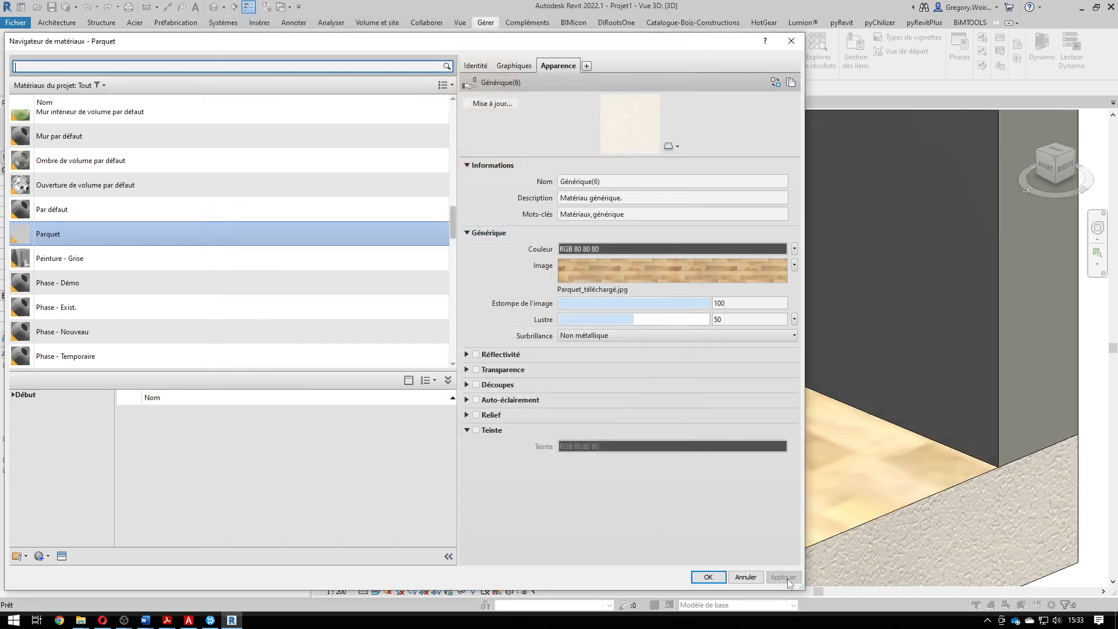
pyautogui.click(708, 577)
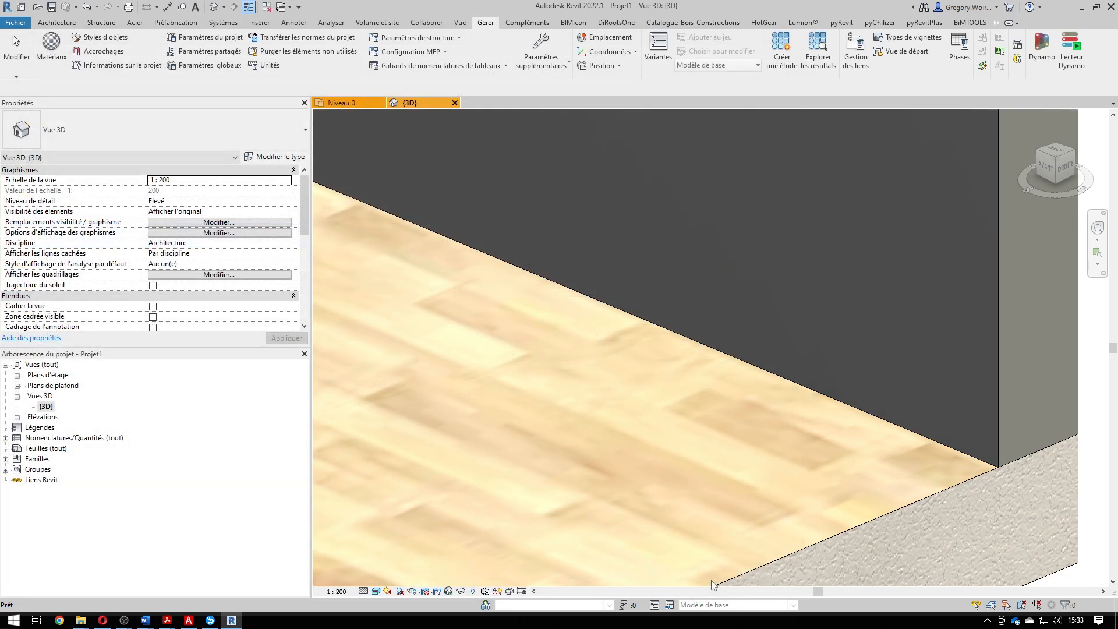
# - Paint the large inner face of the wall with the Herbe material
pyautogui.scroll(-5, 726, 446)
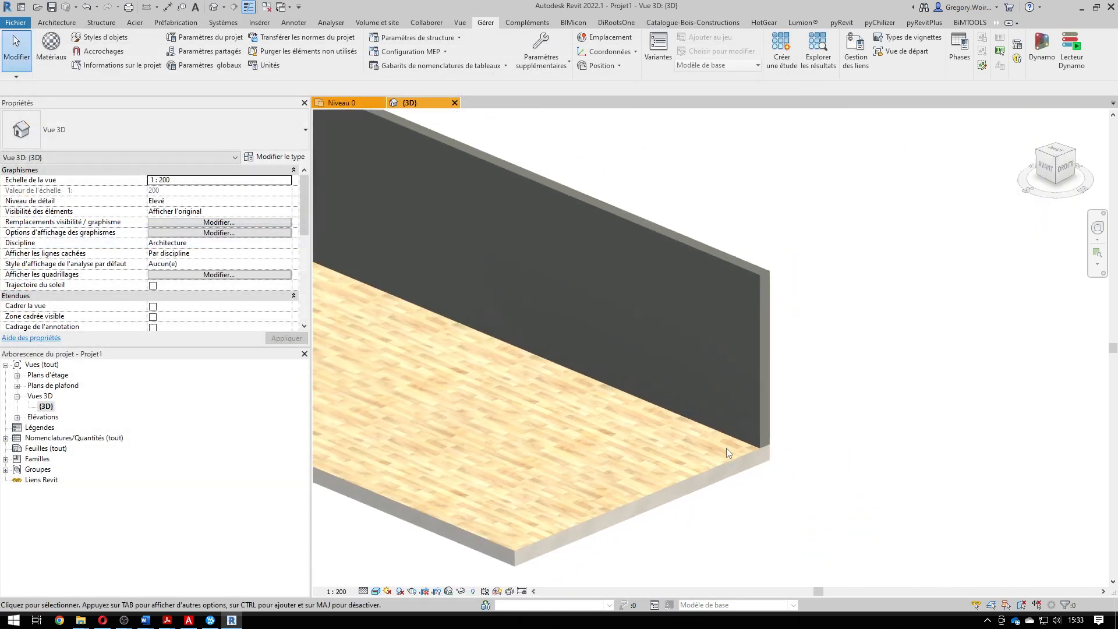
pyautogui.moveTo(725, 449); pyautogui.dragTo(913, 545, button='middle')
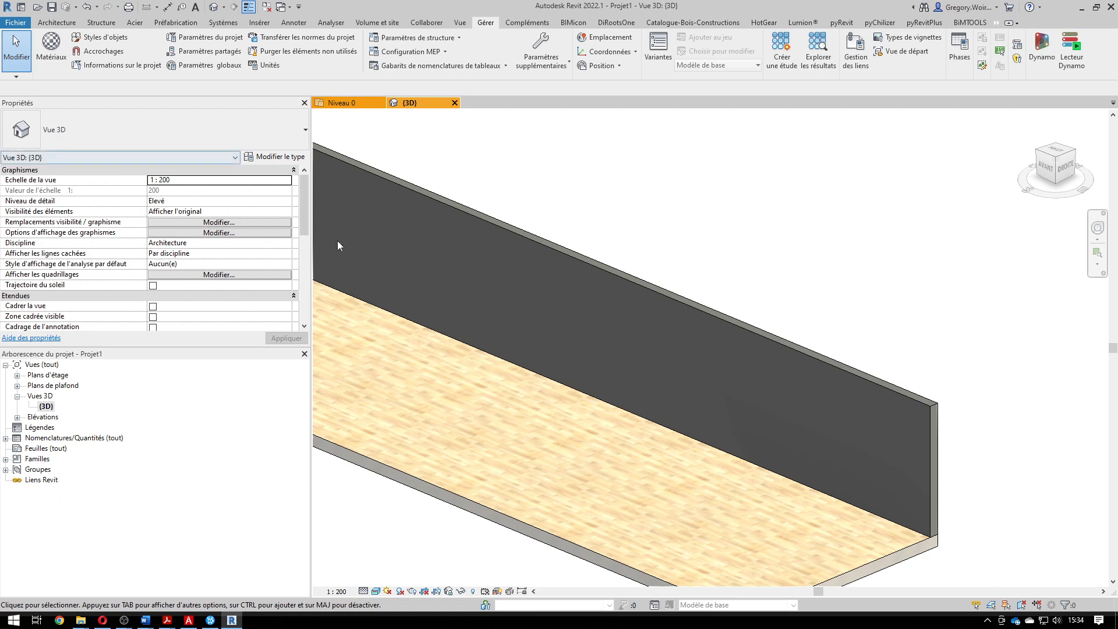
pyautogui.press('p')
pyautogui.press('t')
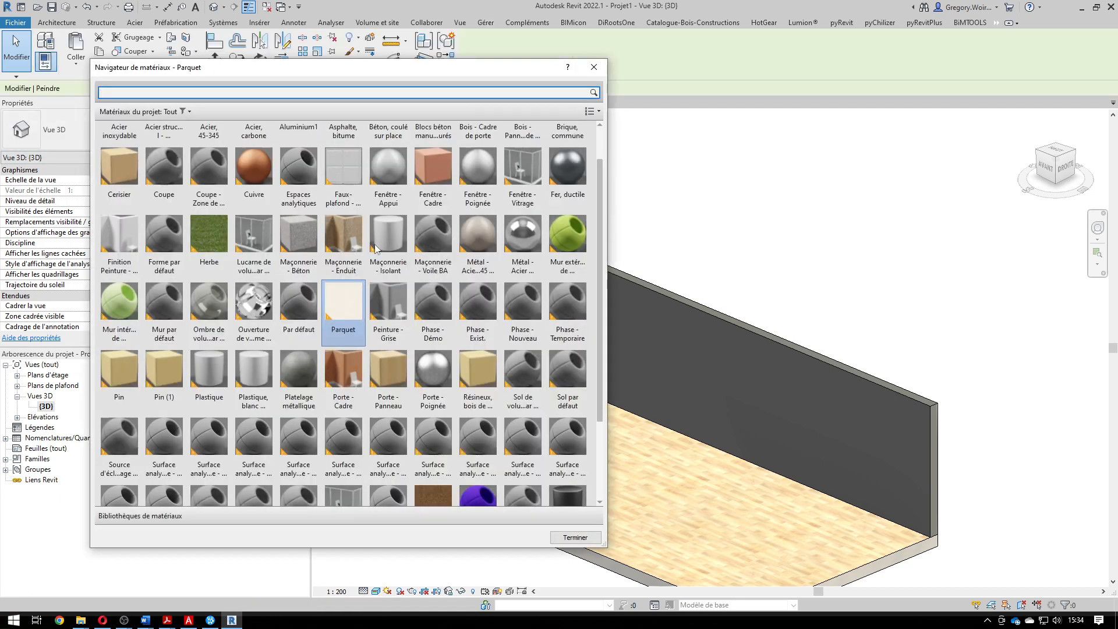
pyautogui.click(199, 238)
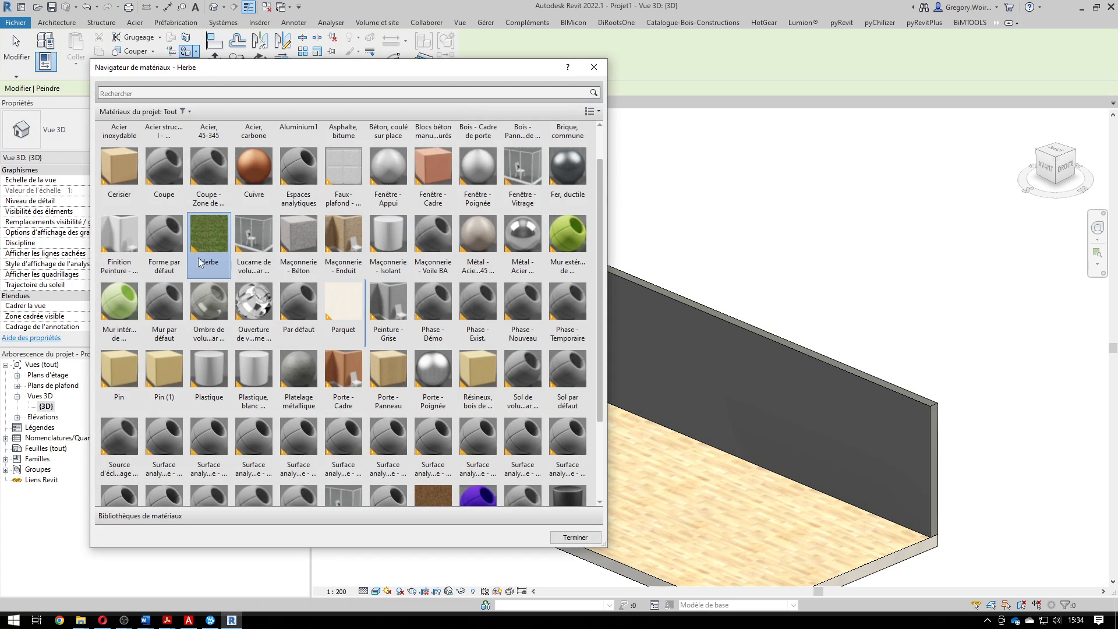
pyautogui.click(836, 382)
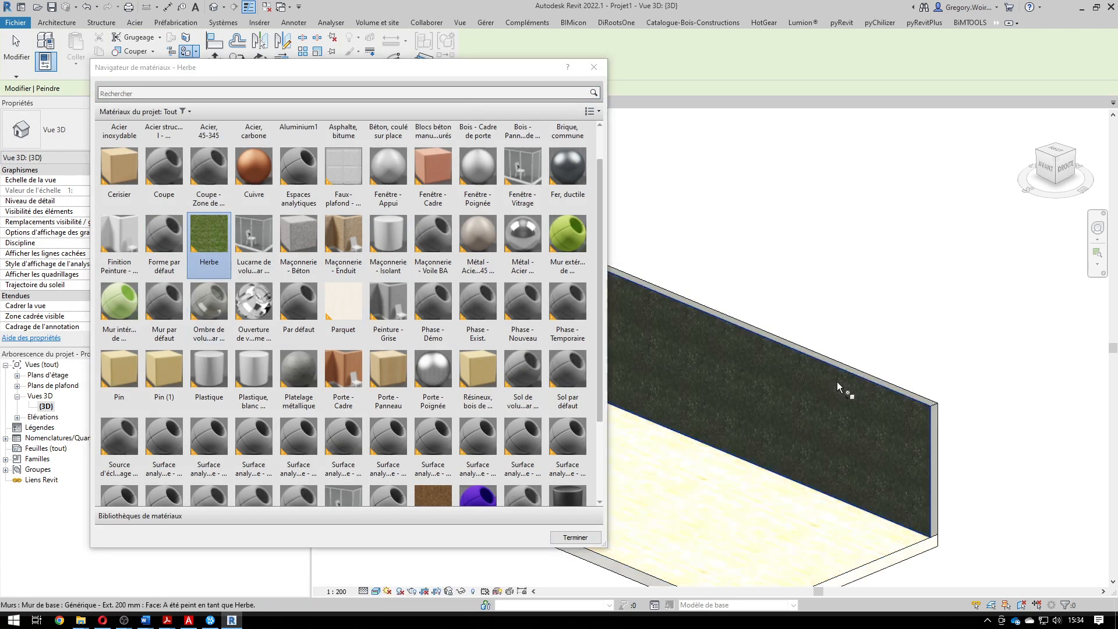